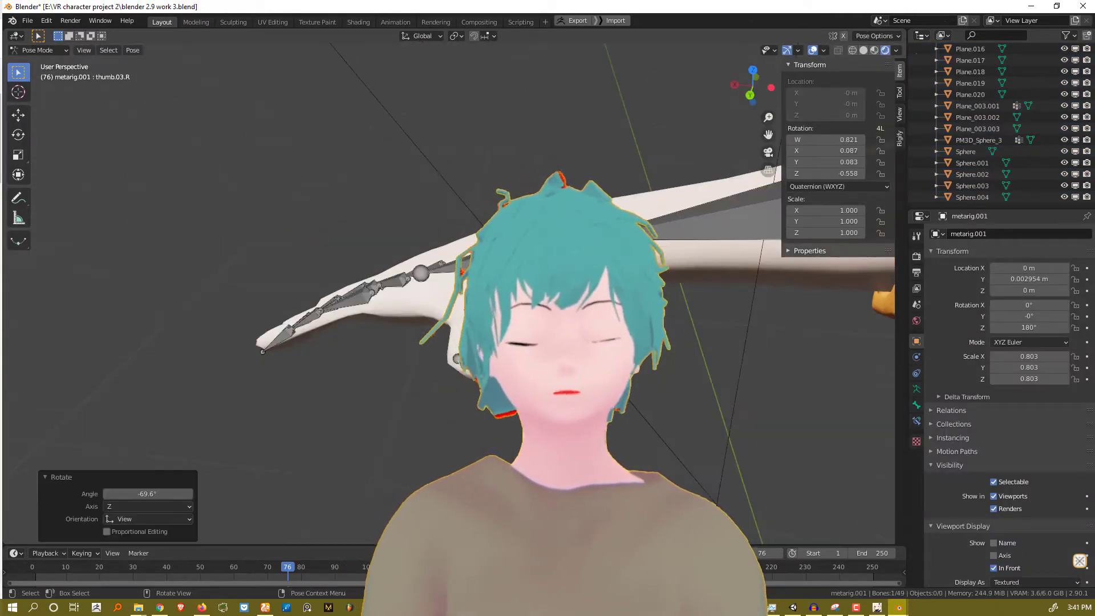
# Rotate the character's right upper arm bone to test how the sleeve deforms
pyautogui.scroll(-5, 420, 274)
pyautogui.click(513, 268)
pyautogui.press('r')
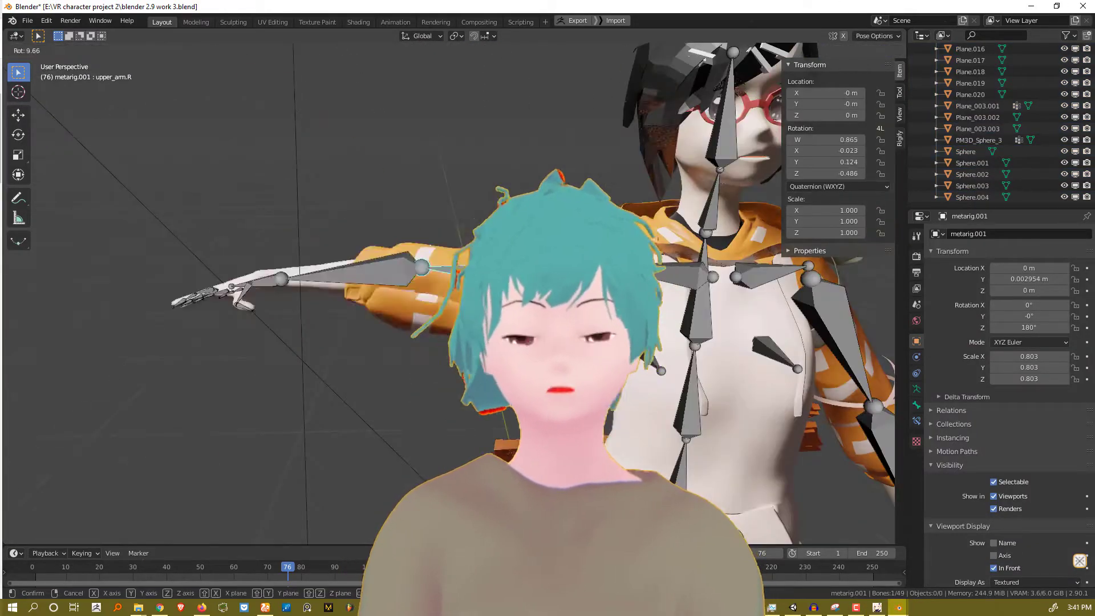
pyautogui.click(647, 411)
pyautogui.press('r')
pyautogui.moveTo(648, 411); pyautogui.dragTo(574, 413, button='middle')
pyautogui.press('r')
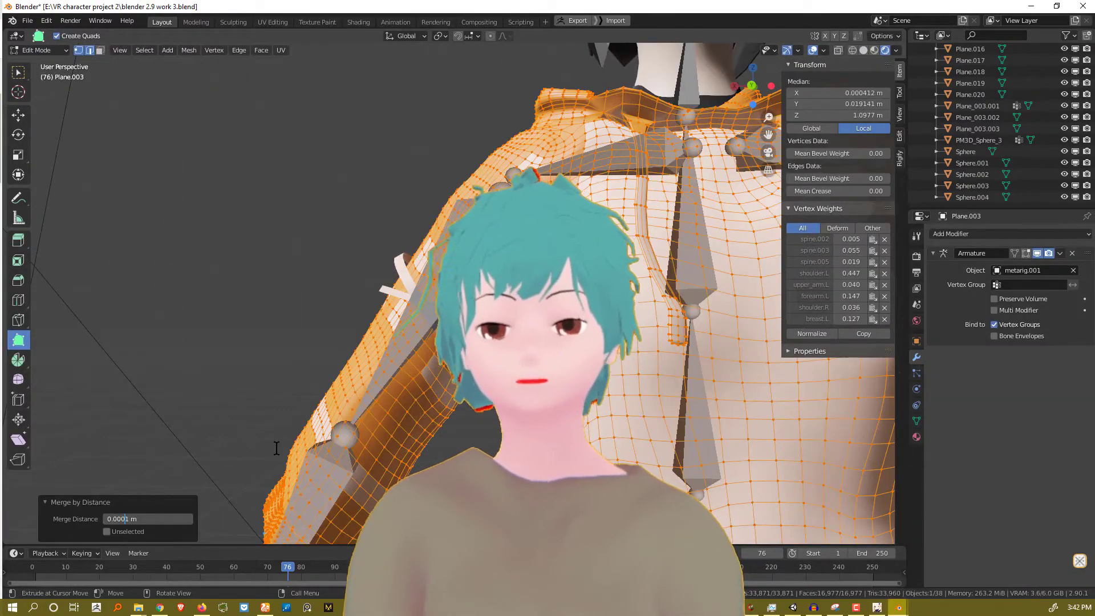
# Parent the selected clothing and body meshes to the metarig.001 armature using Armature Deform with automatic weights
pyautogui.hotkey('ctrl', 'p')
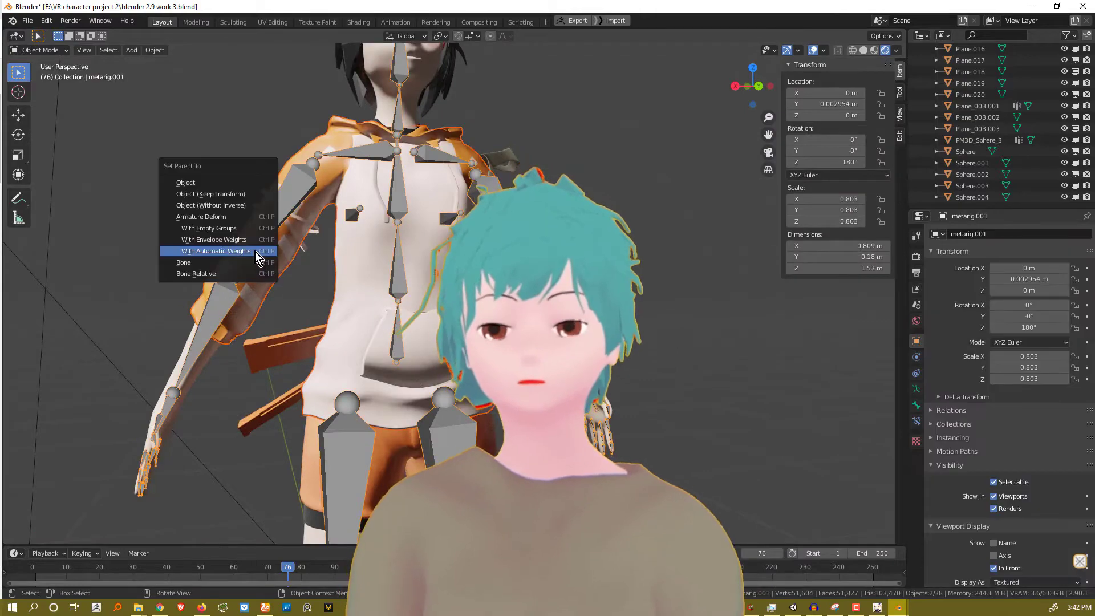
pyautogui.click(255, 251)
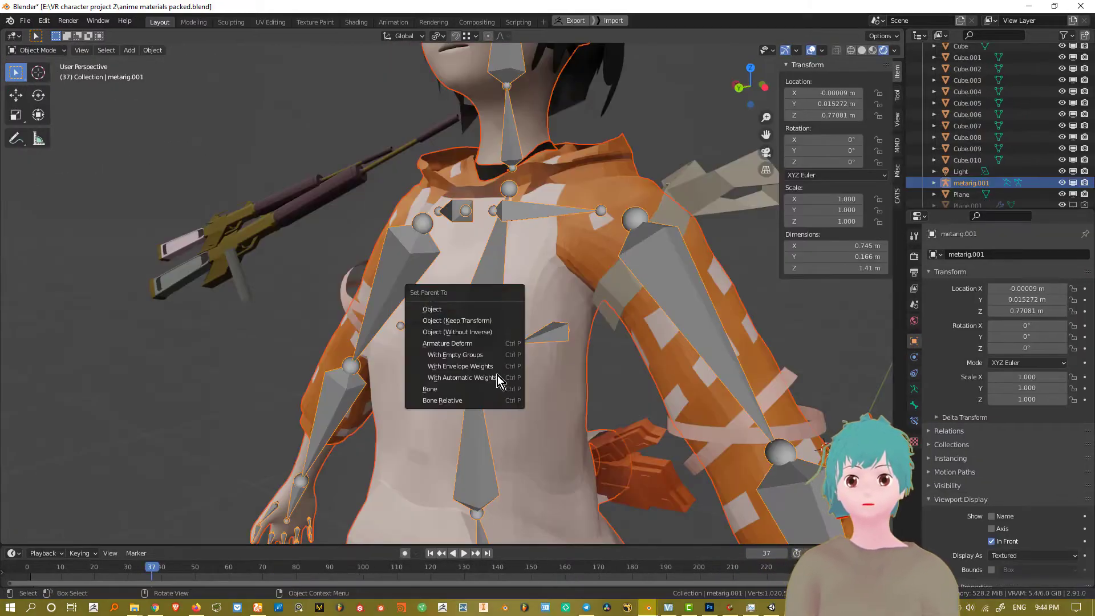
pyautogui.click(493, 377)
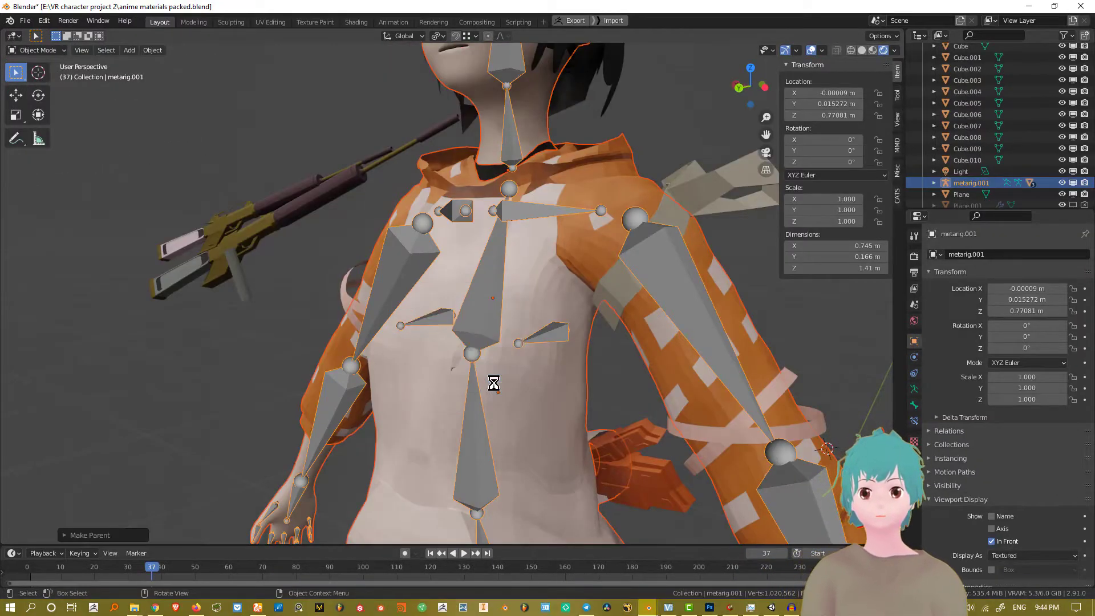
# Switch the armature to Pose Mode and rotate the left upper arm bone to test the mesh deformation
pyautogui.moveTo(494, 380); pyautogui.dragTo(552, 334, button='middle')
pyautogui.scroll(-2, 552, 334)
pyautogui.click(592, 276)
pyautogui.click(592, 276)
pyautogui.moveTo(591, 276); pyautogui.dragTo(600, 277, button='middle')
pyautogui.scroll(3, 617, 282)
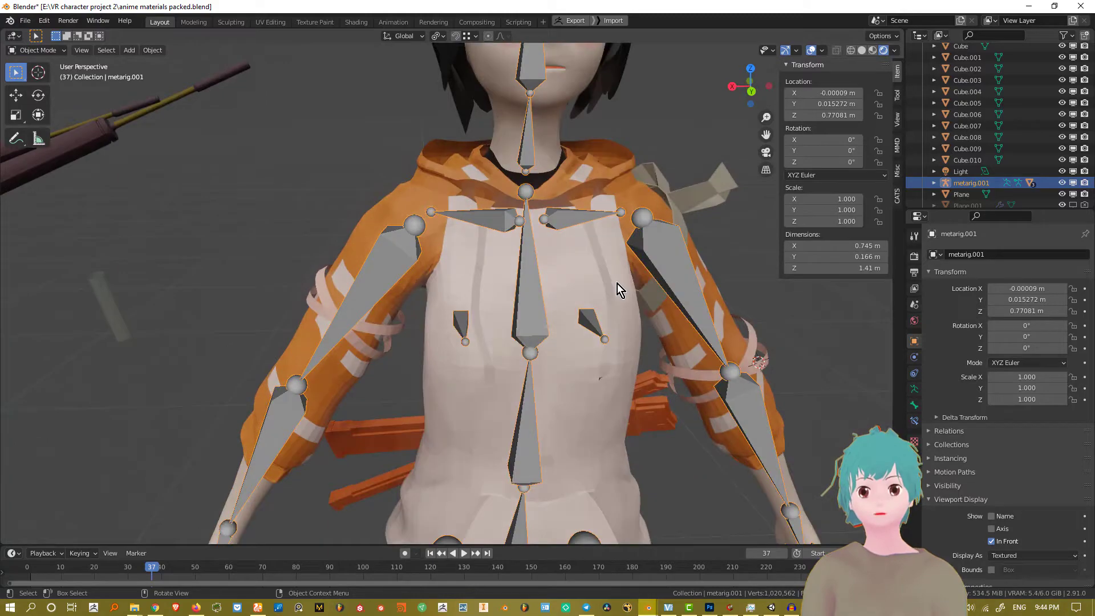
pyautogui.hotkey('ctrl', 'Tab')
pyautogui.scroll(2, 604, 319)
pyautogui.click(656, 306)
pyautogui.press('r')
pyautogui.click(719, 250)
# Rotate the posed bone again from another viewing angle and undo the test rotation
pyautogui.moveTo(719, 251); pyautogui.dragTo(461, 171, button='middle')
pyautogui.press('r')
pyautogui.click(482, 357)
pyautogui.scroll(-2, 456, 370)
pyautogui.scroll(3, 456, 370)
pyautogui.scroll(-3, 451, 393)
pyautogui.hotkey('ctrl', 'z')
# Try to rotate the left thigh bone to test whether the shorts follow it
pyautogui.click(431, 313)
pyautogui.press('r')
pyautogui.rightClick(410, 282)
# Return to Object Mode and parent the orange shorts to the metarig.001 armature
pyautogui.click(389, 270)
pyautogui.hotkey('ctrl', 'Tab')
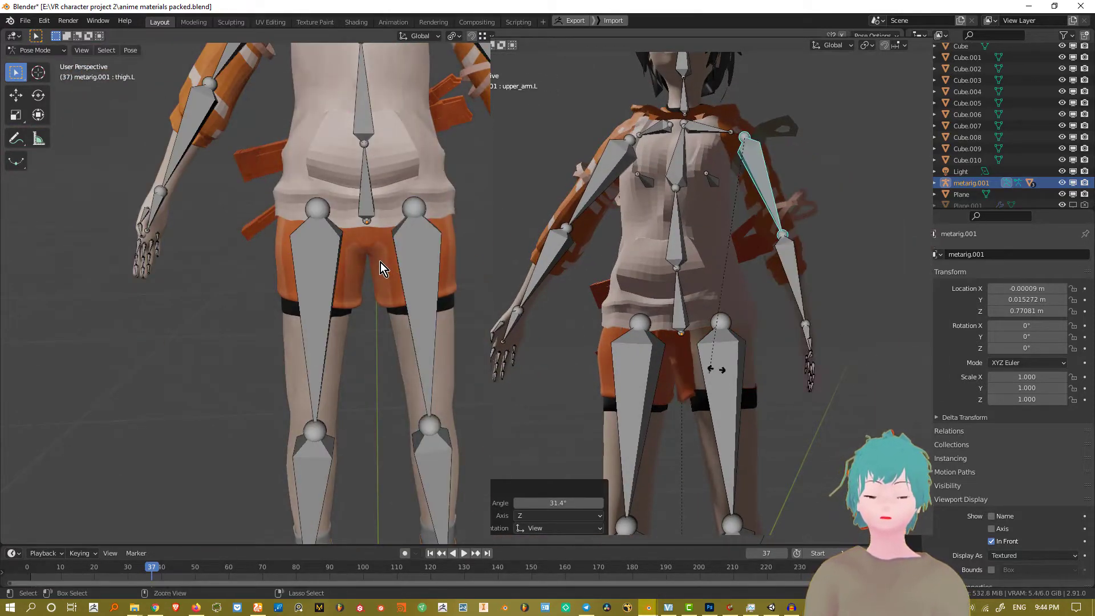
pyautogui.click(381, 262)
pyautogui.keyDown('shift'); pyautogui.click(417, 273); pyautogui.keyUp('shift')
pyautogui.hotkey('ctrl', 'p')
pyautogui.click(416, 273)
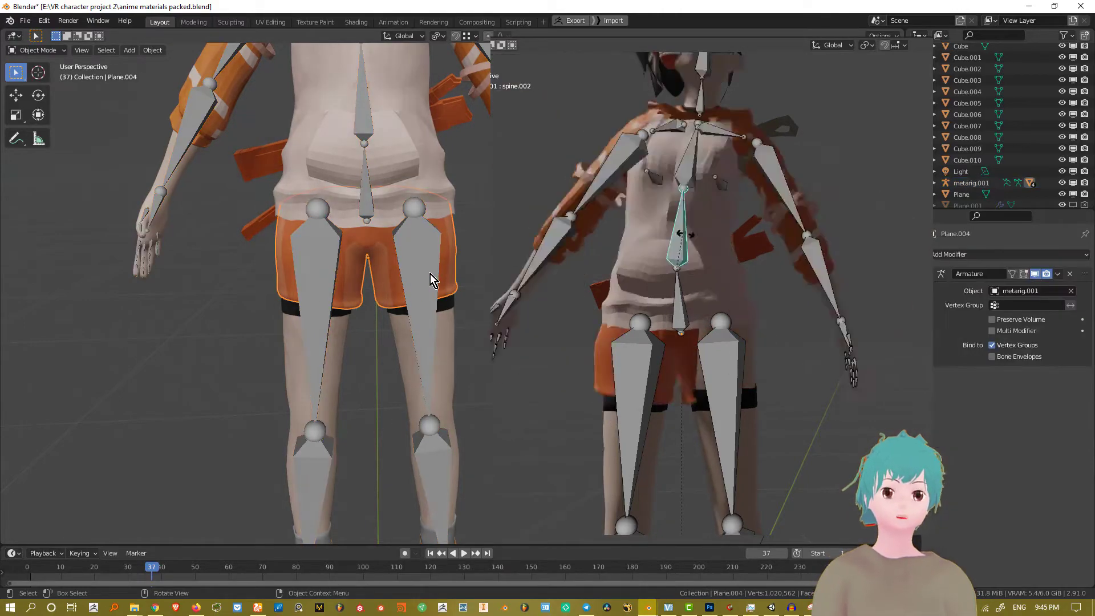
# Rotate the left thigh bone in Pose Mode to test the shorts' deformation, undo it, and return to Object Mode
pyautogui.hotkey('ctrl', 'Tab')
pyautogui.press('r')
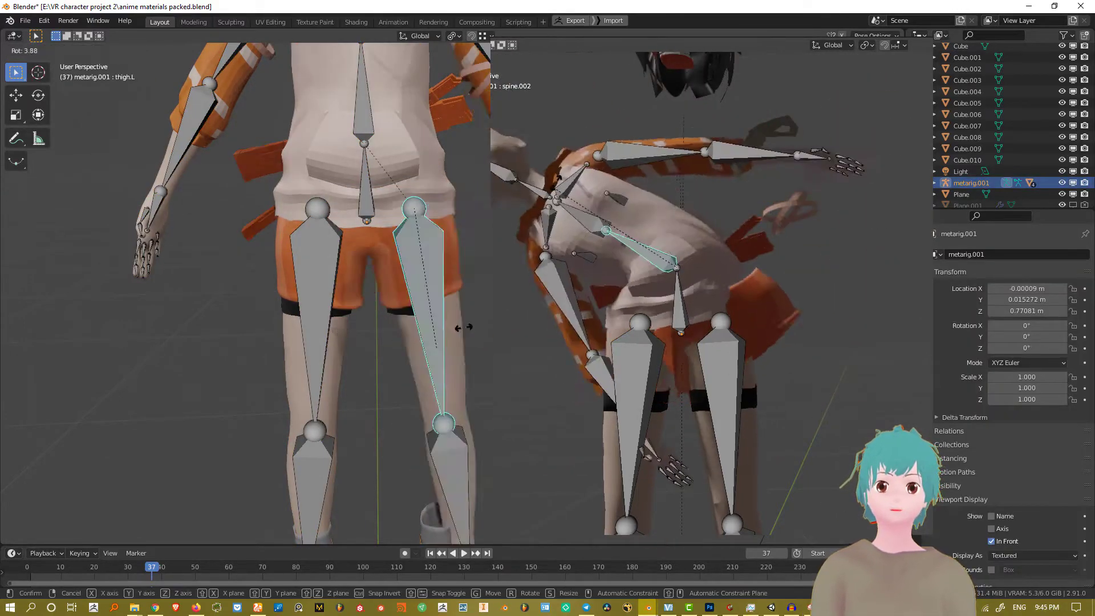
pyautogui.rightClick(468, 240)
pyautogui.scroll(2, 456, 263)
pyautogui.keyDown('shift'); pyautogui.moveTo(447, 268); pyautogui.dragTo(465, 357, button='middle'); pyautogui.keyUp('shift')
pyautogui.press('r')
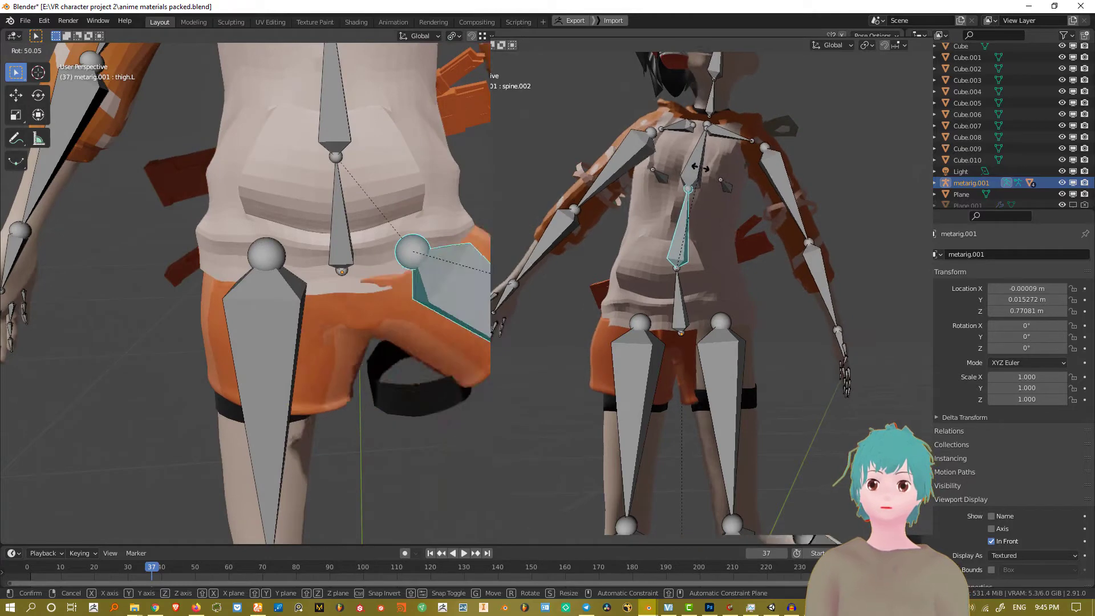
pyautogui.click(434, 345)
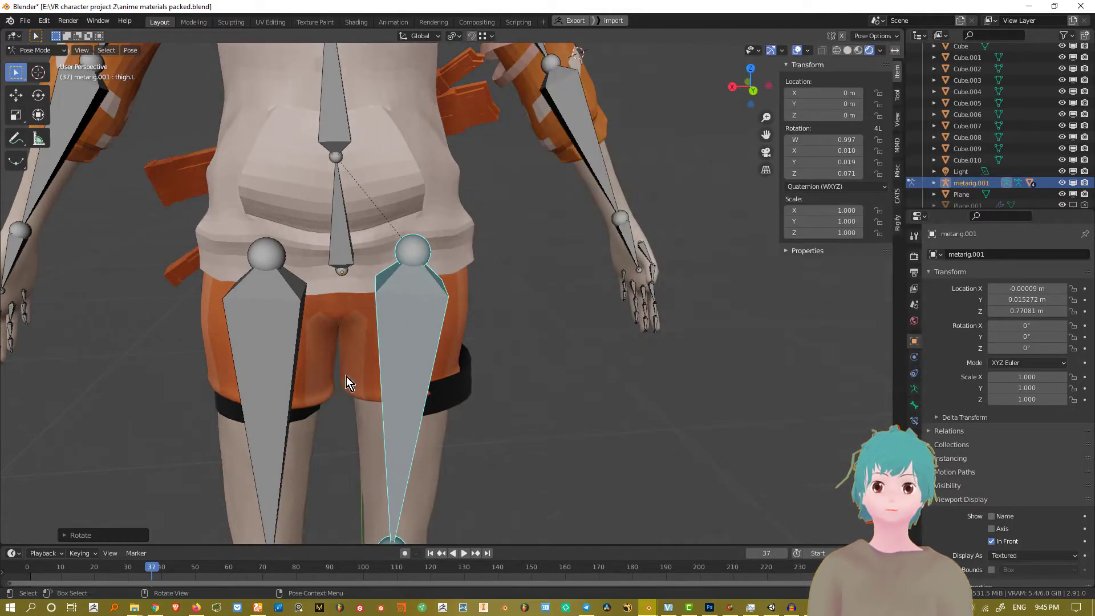
pyautogui.scroll(-4, 426, 268)
pyautogui.keyDown('shift'); pyautogui.moveTo(425, 268); pyautogui.dragTo(435, 321, button='middle'); pyautogui.keyUp('shift')
pyautogui.hotkey('ctrl', 'z')
pyautogui.keyDown('shift'); pyautogui.moveTo(500, 538); pyautogui.dragTo(492, 432, button='middle'); pyautogui.keyUp('shift')
pyautogui.hotkey('ctrl', 'Tab')
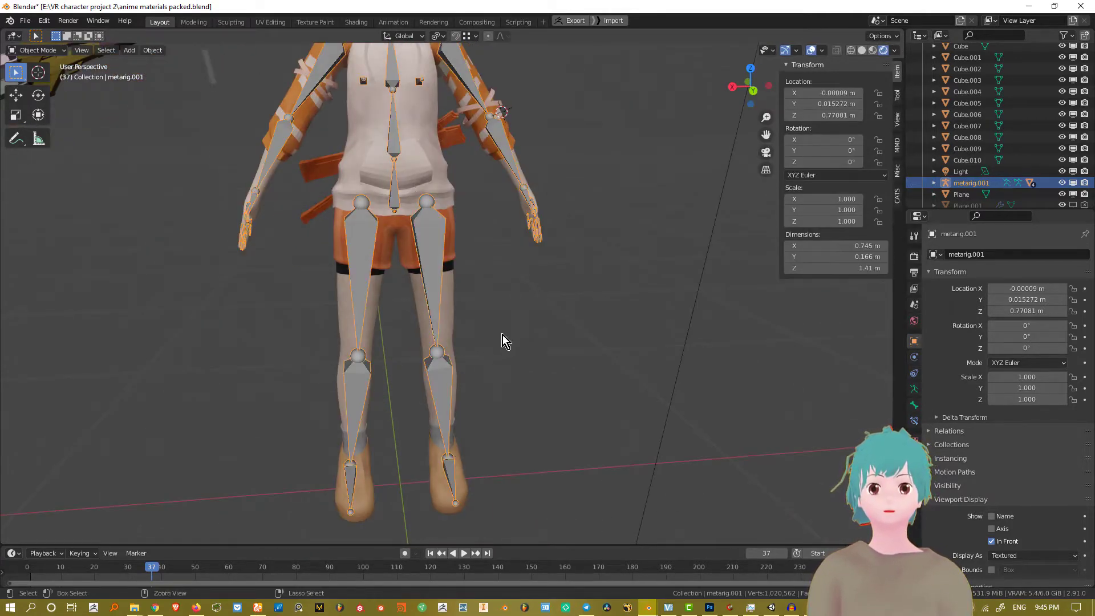
pyautogui.click(433, 469)
pyautogui.keyDown('shift'); pyautogui.moveTo(530, 293); pyautogui.dragTo(537, 427, button='middle'); pyautogui.keyUp('shift')
pyautogui.click(467, 233)
pyautogui.keyDown('shift'); pyautogui.moveTo(468, 234); pyautogui.dragTo(470, 306, button='middle'); pyautogui.keyUp('shift')
pyautogui.scroll(3, 464, 244)
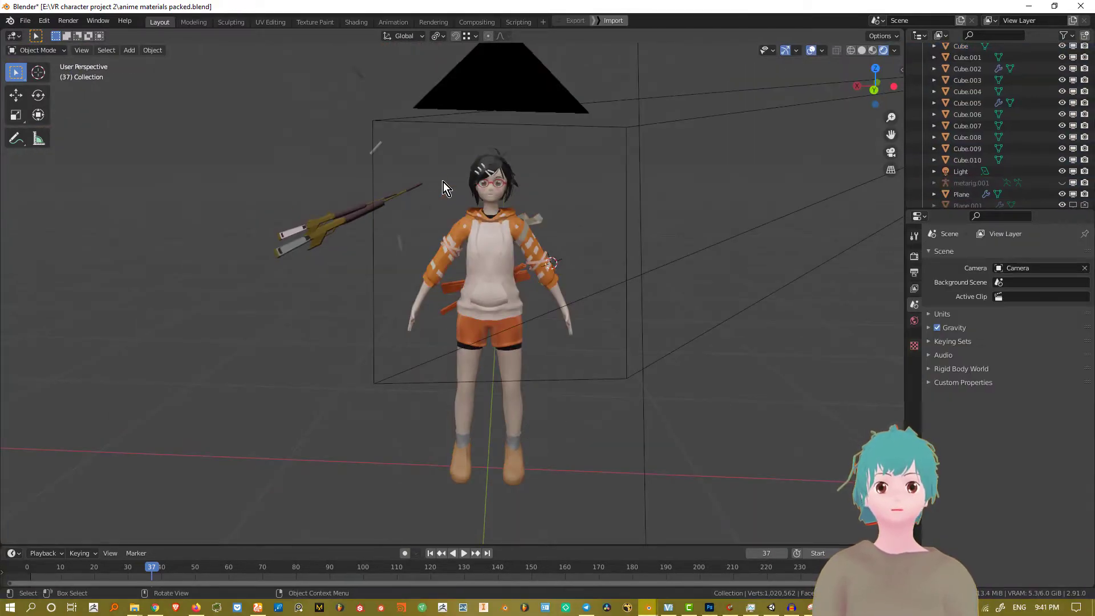
pyautogui.moveTo(431, 171); pyautogui.dragTo(610, 552)
pyautogui.click(607, 439)
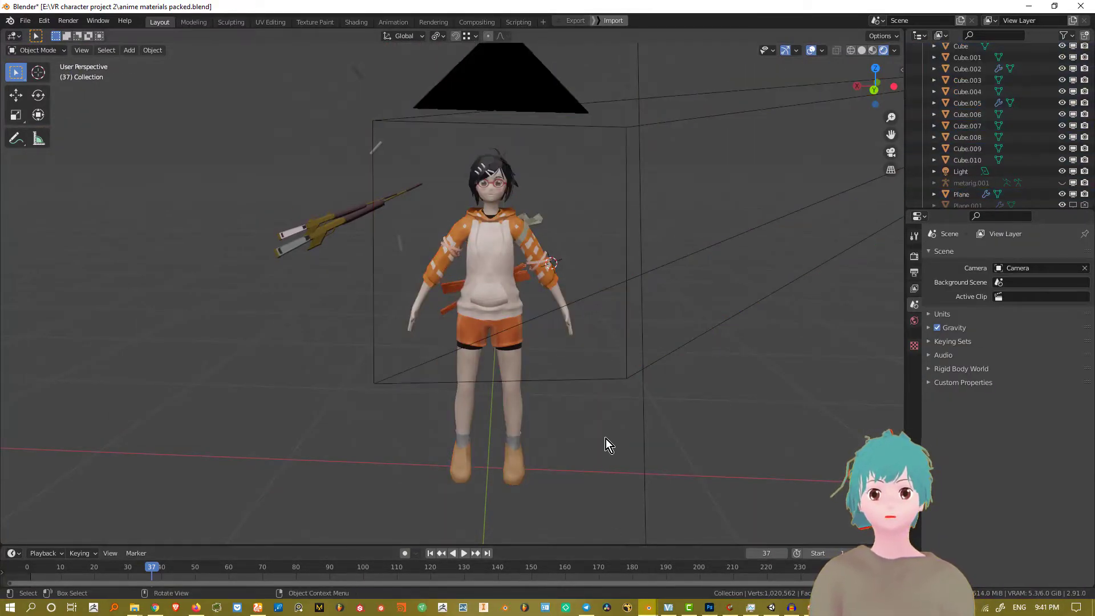
pyautogui.scroll(5, 595, 398)
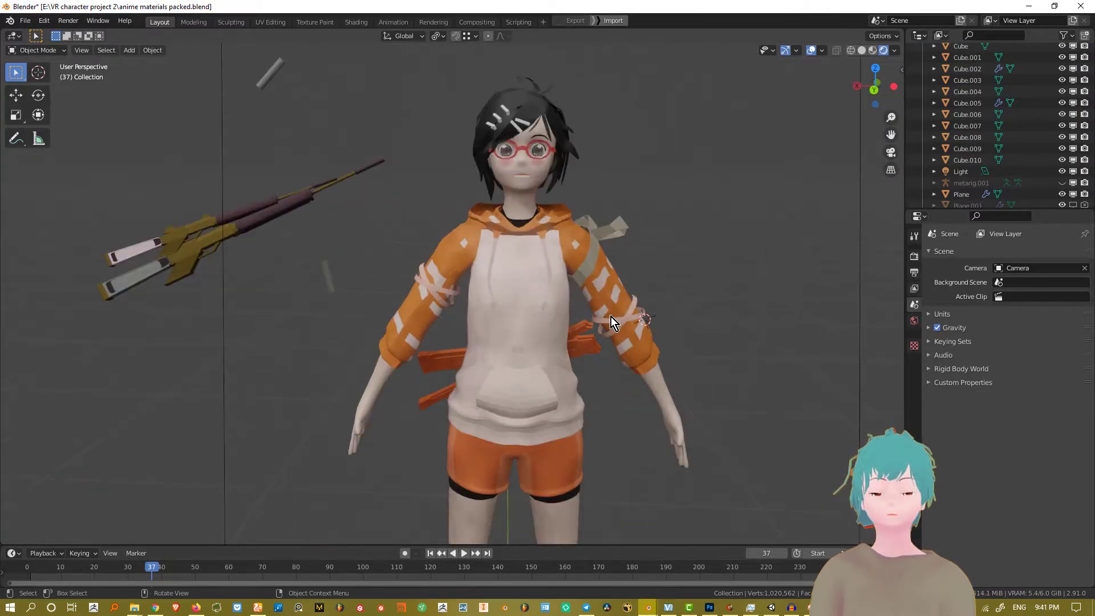
pyautogui.scroll(-5, 611, 315)
pyautogui.moveTo(522, 423); pyautogui.dragTo(537, 452, button='middle')
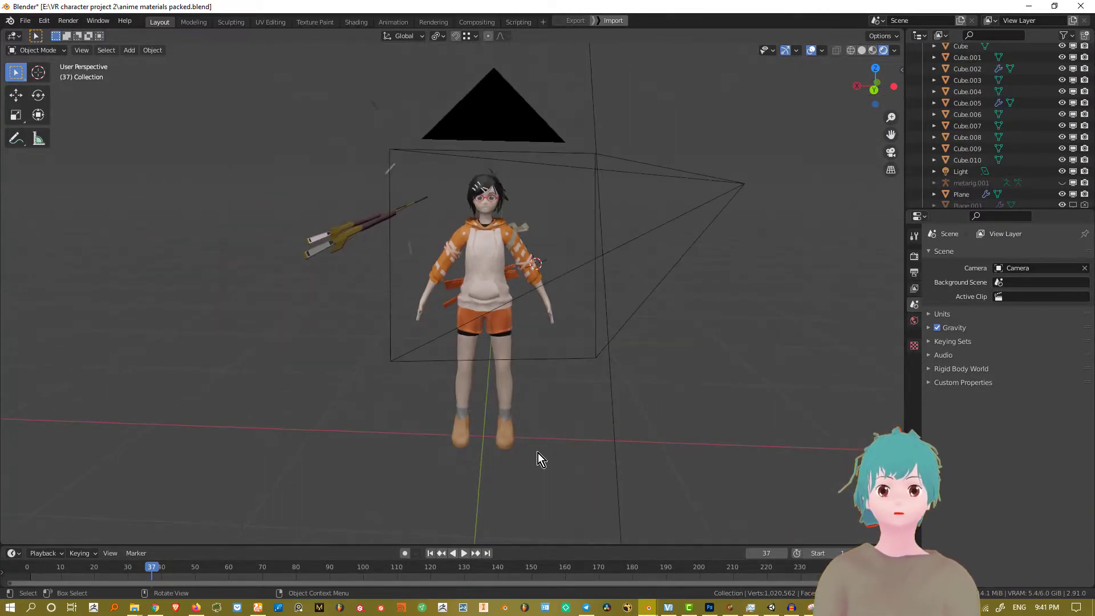
# Remove the Armature modifier from the hoodie mesh
pyautogui.click(498, 273)
pyautogui.scroll(4, 519, 263)
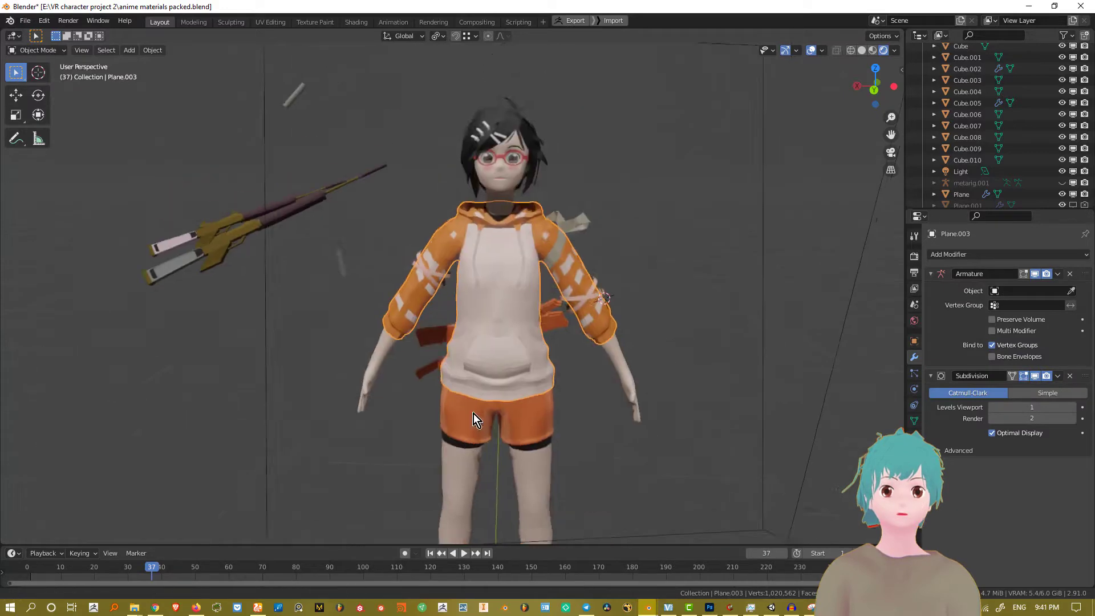
pyautogui.press('x')
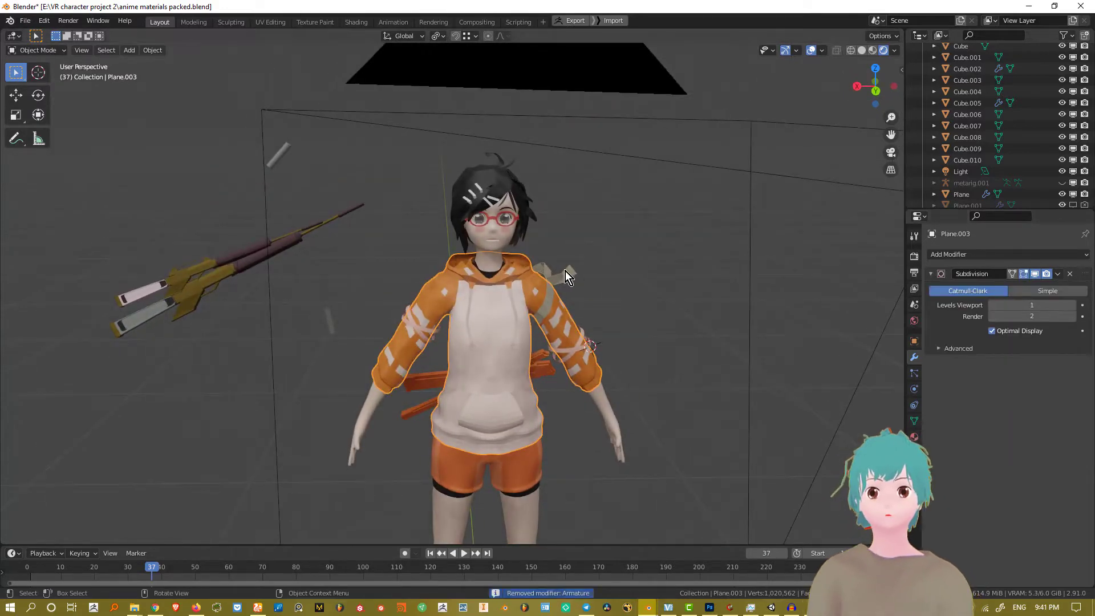
pyautogui.click(507, 237)
pyautogui.scroll(2, 576, 264)
pyautogui.press('x')
pyautogui.moveTo(599, 337); pyautogui.dragTo(570, 333, button='middle')
pyautogui.click(628, 397)
pyautogui.moveTo(629, 398); pyautogui.dragTo(718, 383, button='middle')
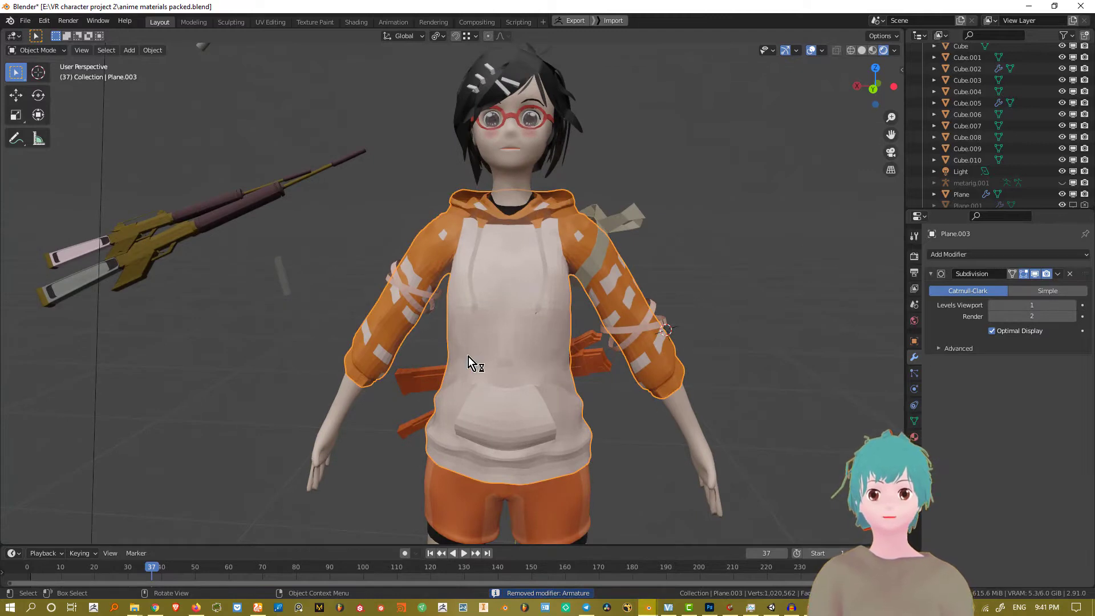
pyautogui.scroll(-3, 468, 357)
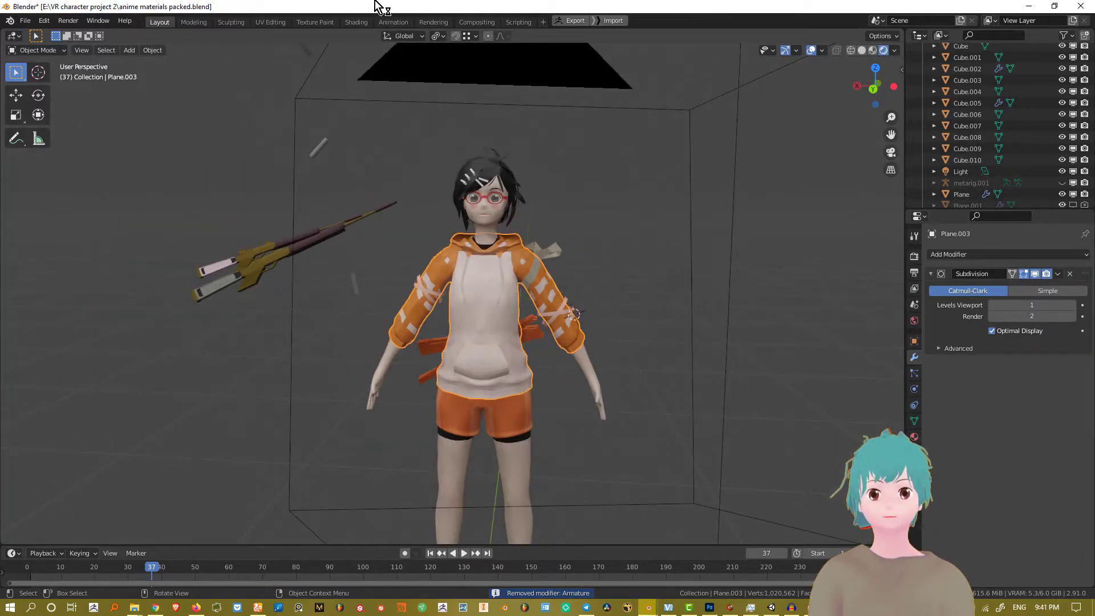
# Display the body mesh's transform values and inspect the hoodie's Subdivision modifier settings
pyautogui.click(512, 463)
pyautogui.press('n')
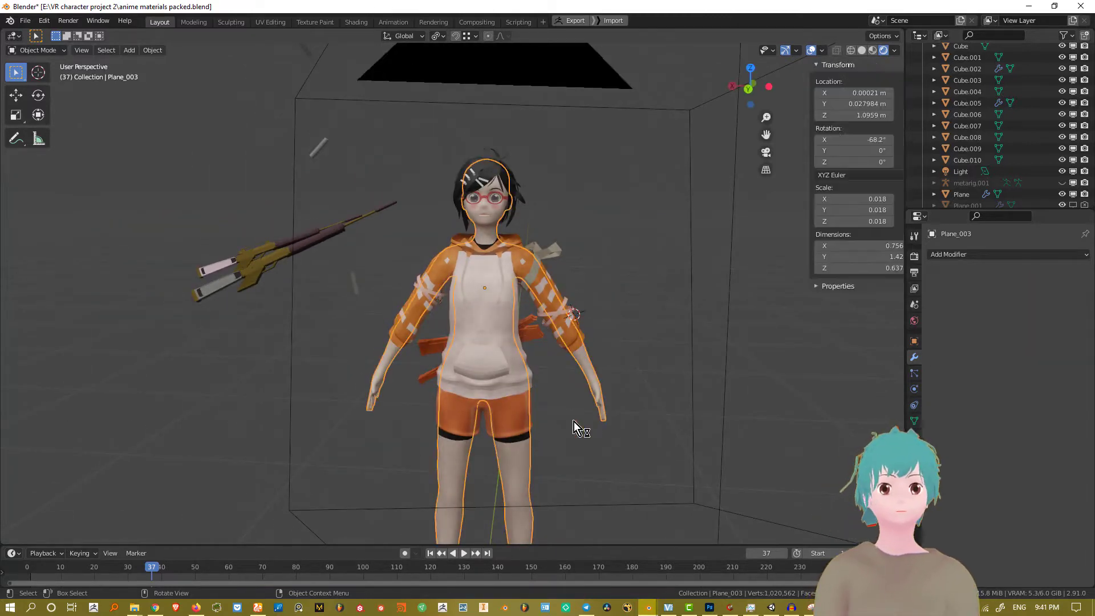
pyautogui.click(597, 285)
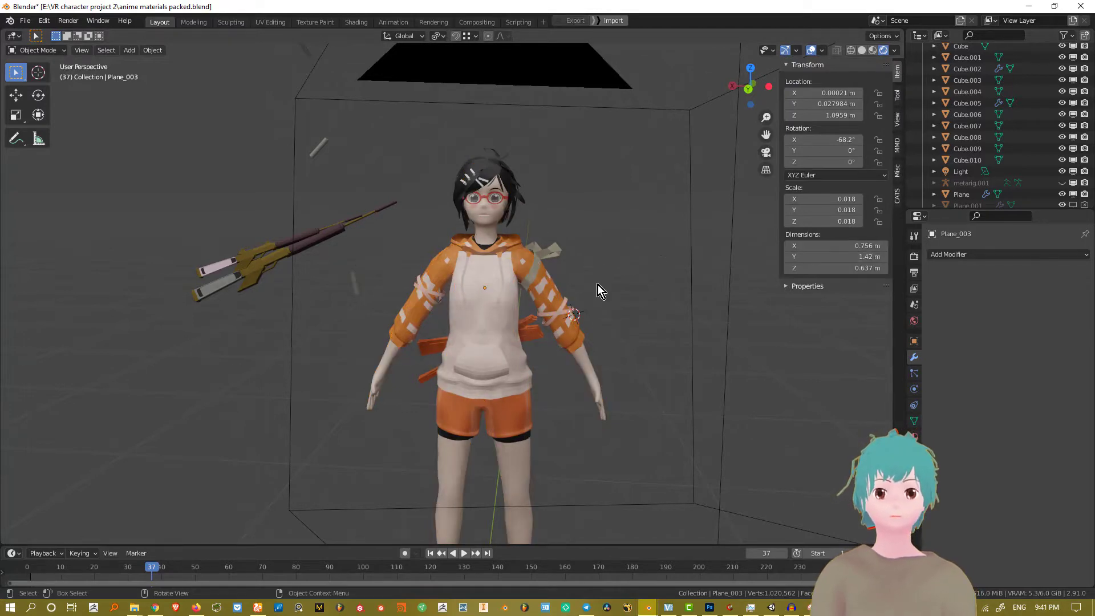
pyautogui.scroll(2, 566, 332)
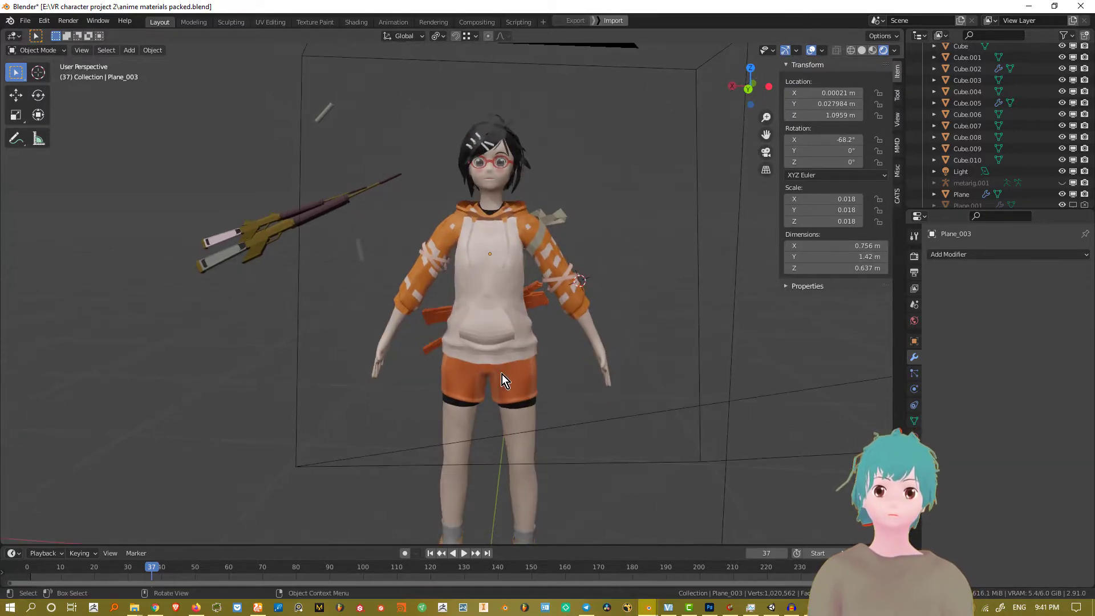
pyautogui.click(511, 307)
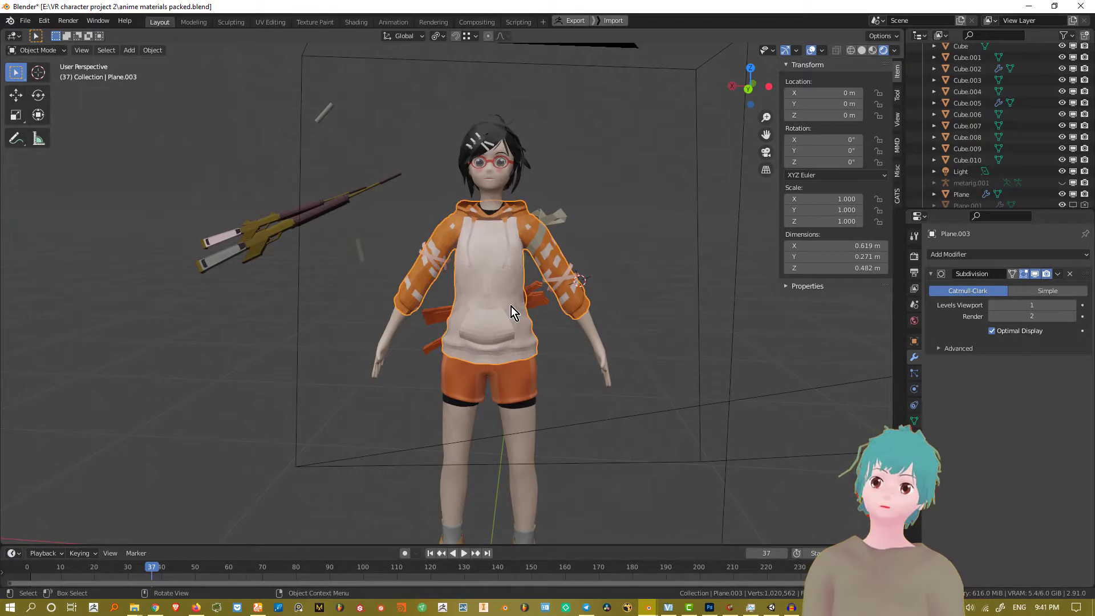
pyautogui.click(993, 316)
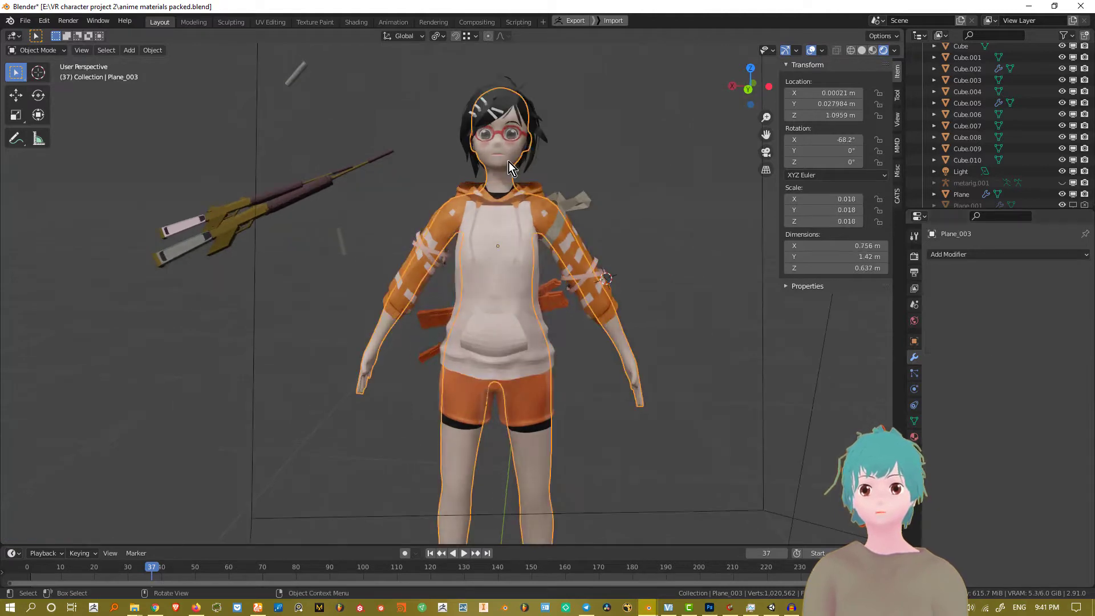
# Hide the camera and box-select all the meshes that make up the character
pyautogui.scroll(-6, 560, 178)
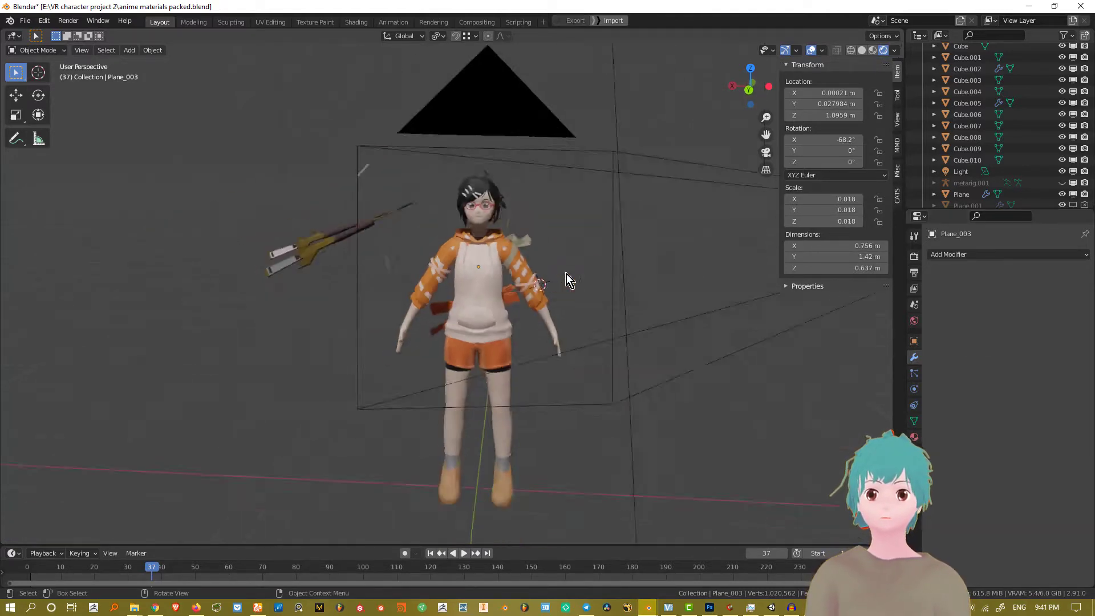
pyautogui.click(565, 191)
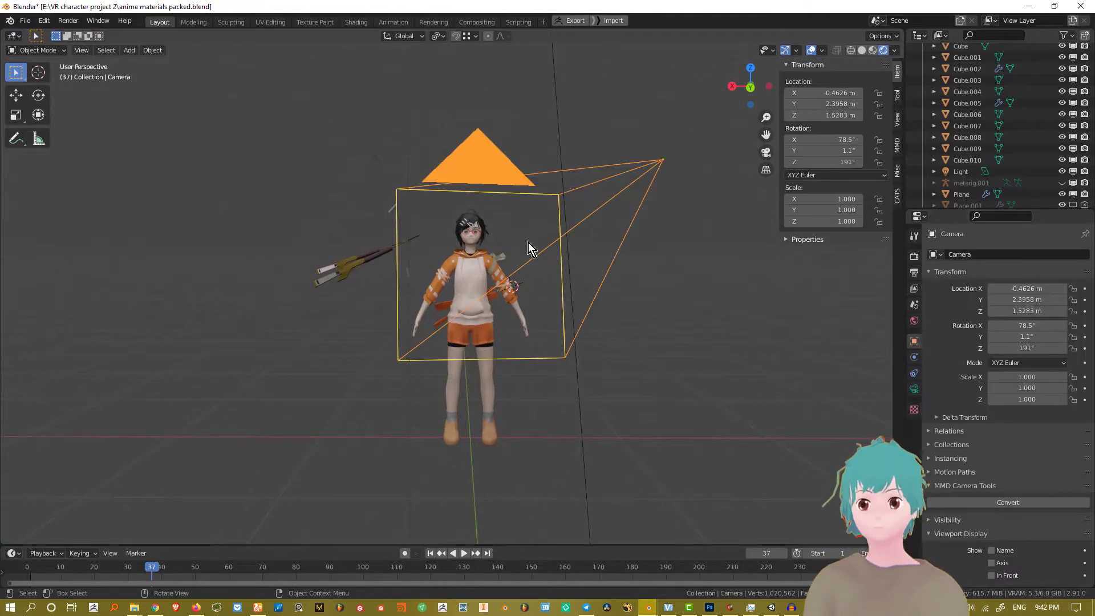
pyautogui.press('h')
pyautogui.moveTo(526, 472); pyautogui.dragTo(412, 191)
pyautogui.scroll(2, 440, 241)
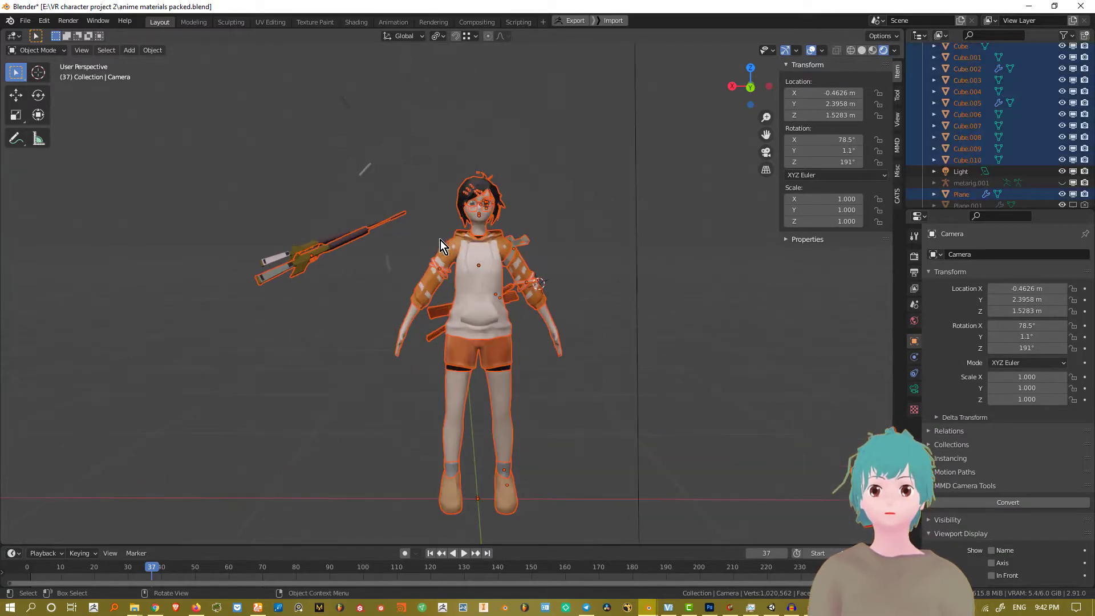
pyautogui.scroll(2, 487, 298)
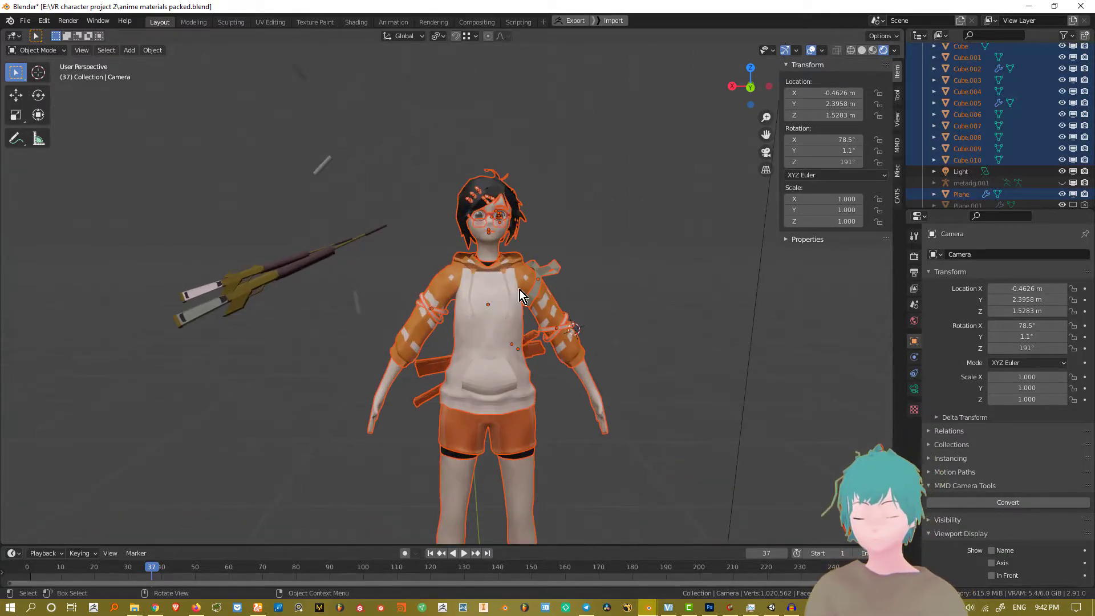
# Make the body mesh the active object, apply Visual Geometry to Mesh to the selected character meshes, and deselect everything
pyautogui.hotkey('ctrl', 'a')
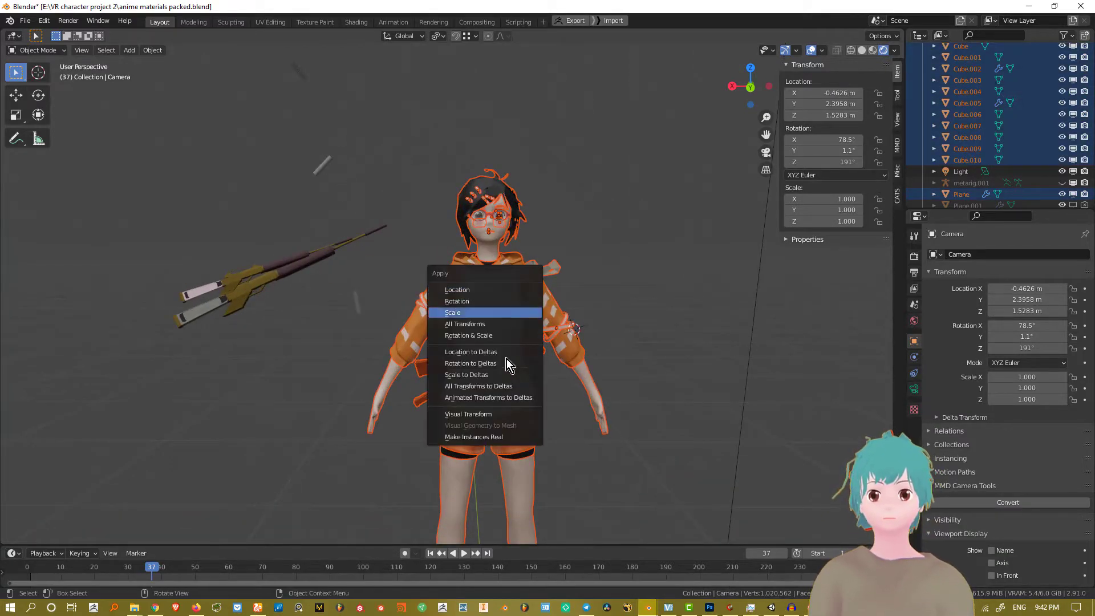
pyautogui.click(479, 415)
pyautogui.keyDown('shift'); pyautogui.click(486, 255); pyautogui.keyUp('shift')
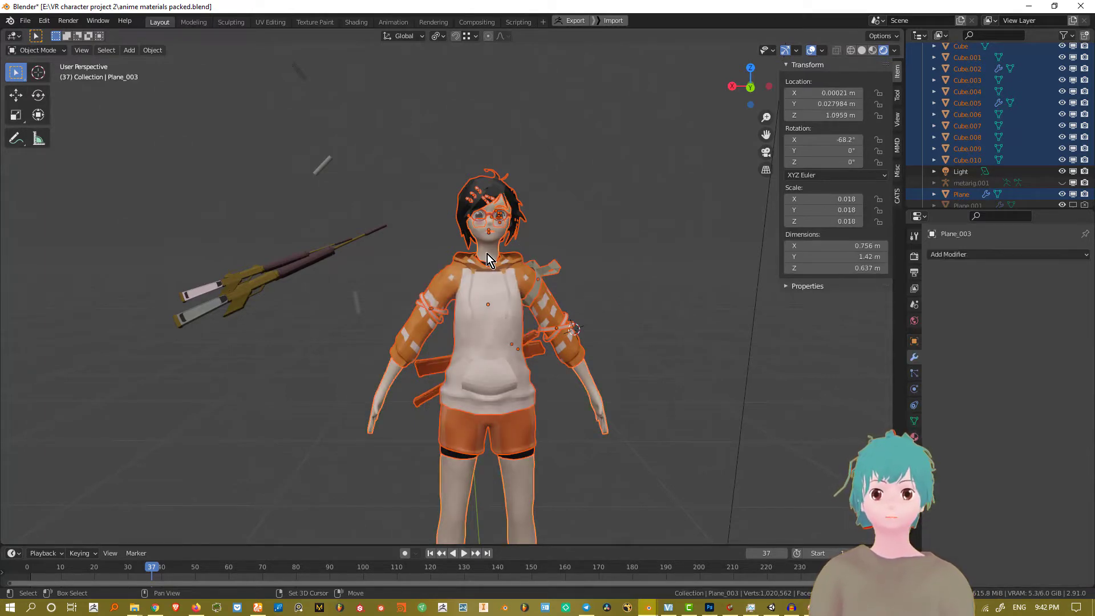
pyautogui.scroll(2, 521, 233)
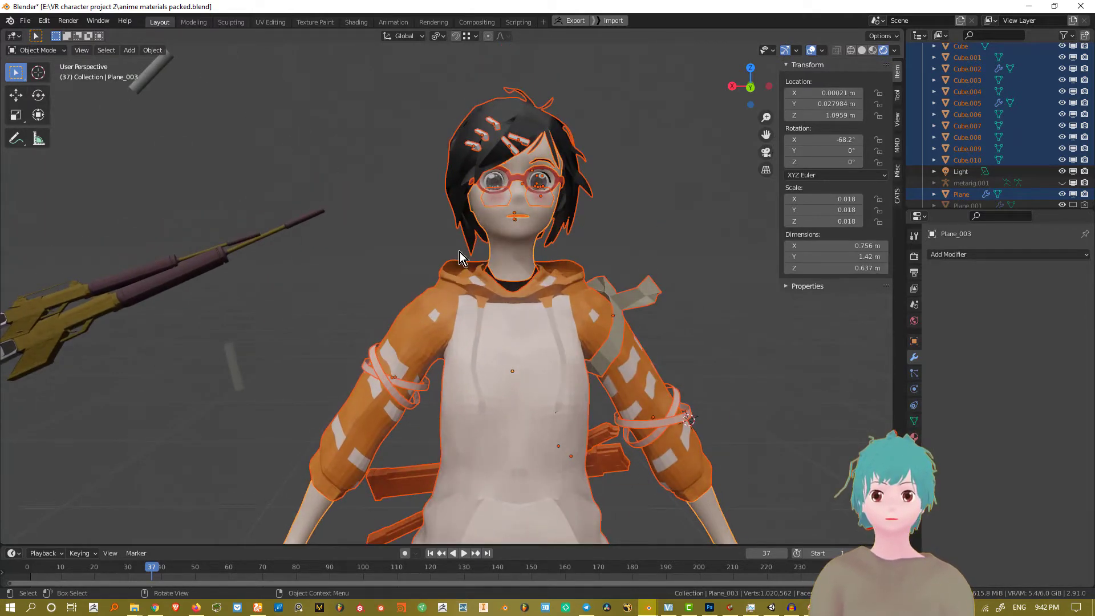
pyautogui.scroll(-4, 491, 231)
pyautogui.hotkey('ctrl', 'a')
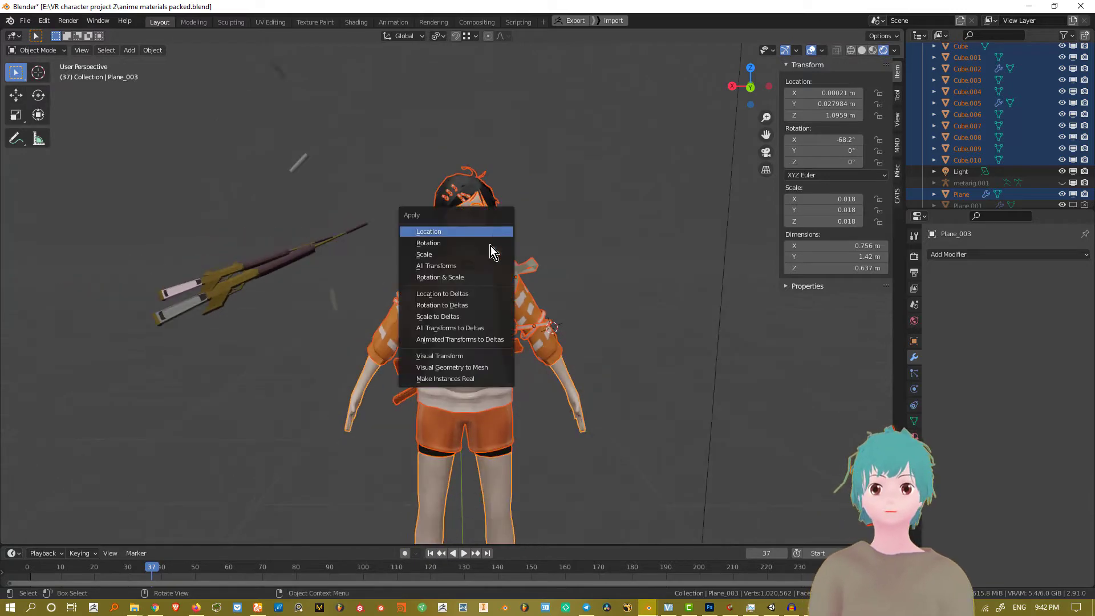
pyautogui.click(439, 367)
pyautogui.click(552, 249)
# Examine the character's face and hoodie up close, and select the body mesh to check its modifiers
pyautogui.scroll(3, 553, 249)
pyautogui.moveTo(542, 215); pyautogui.dragTo(433, 266, button='middle')
pyautogui.scroll(5, 433, 266)
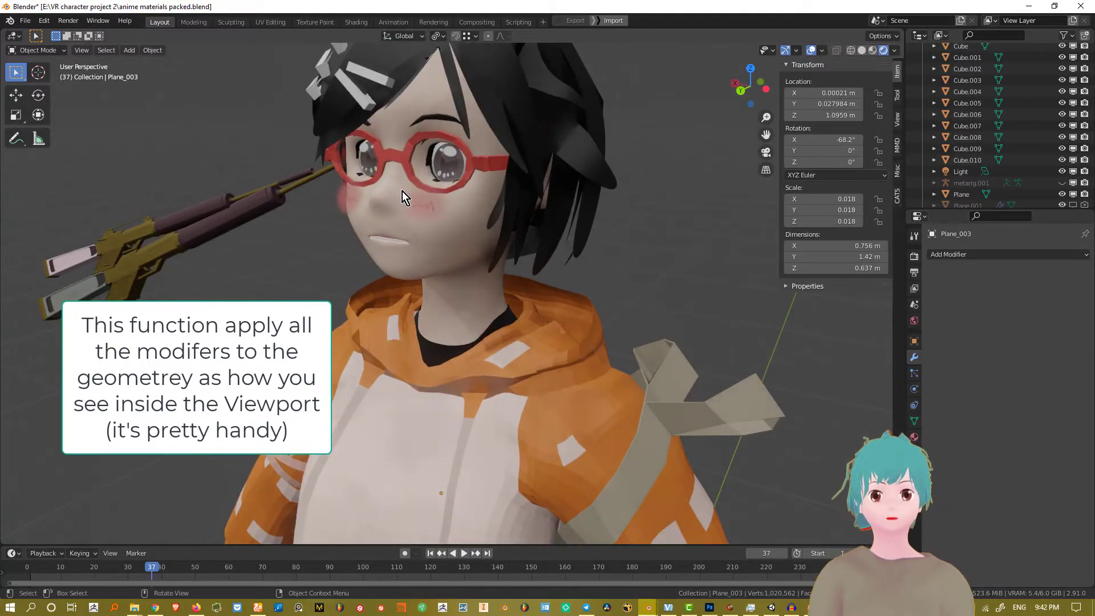
pyautogui.scroll(-5, 417, 177)
pyautogui.moveTo(416, 178); pyautogui.dragTo(470, 253, button='middle')
pyautogui.click(486, 293)
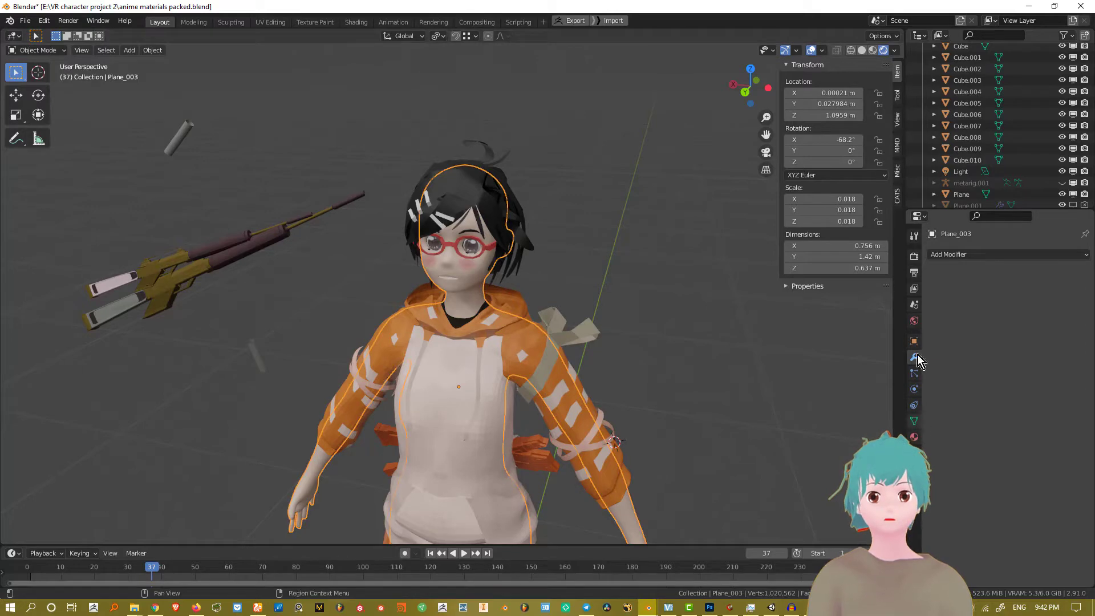
# Box-select all the meshes that make up the character and apply All Transforms to them
pyautogui.click(415, 326)
pyautogui.scroll(4, 464, 323)
pyautogui.click(474, 311)
pyautogui.press('capslock')
pyautogui.moveTo(523, 393)
pyautogui.mouseDown(button='middle')
pyautogui.moveTo(514, 340)
pyautogui.moveTo(523, 427)
pyautogui.moveTo(509, 384)
pyautogui.moveTo(517, 385)
pyautogui.mouseUp(button='middle')
pyautogui.scroll(-3, 509, 383)
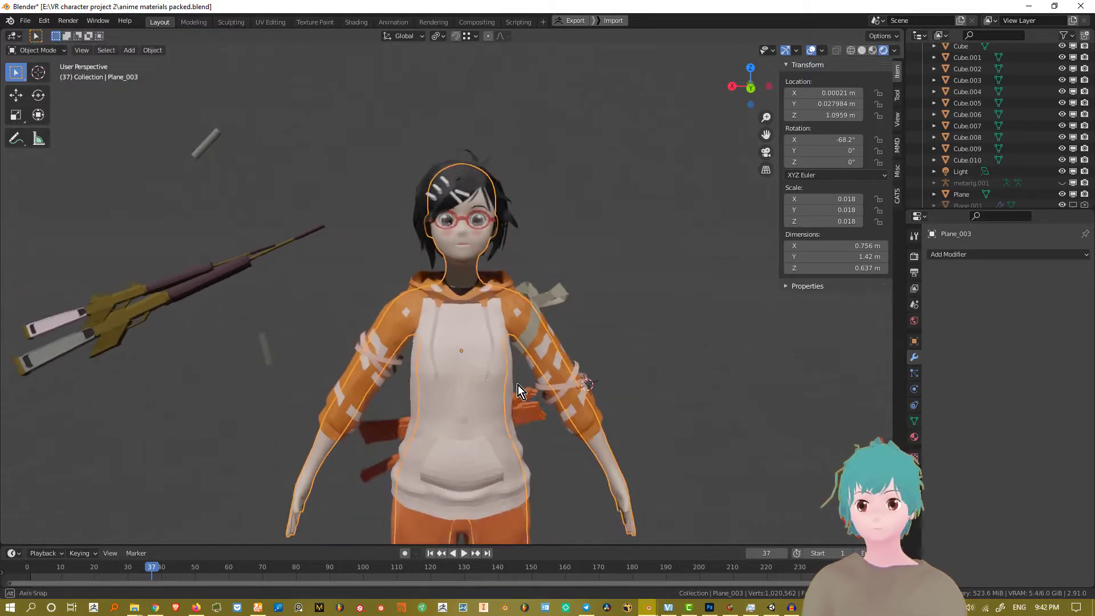
pyautogui.scroll(-5, 520, 486)
pyautogui.moveTo(518, 498); pyautogui.dragTo(418, 248)
pyautogui.scroll(7, 451, 276)
pyautogui.scroll(-5, 563, 248)
pyautogui.scroll(4, 484, 281)
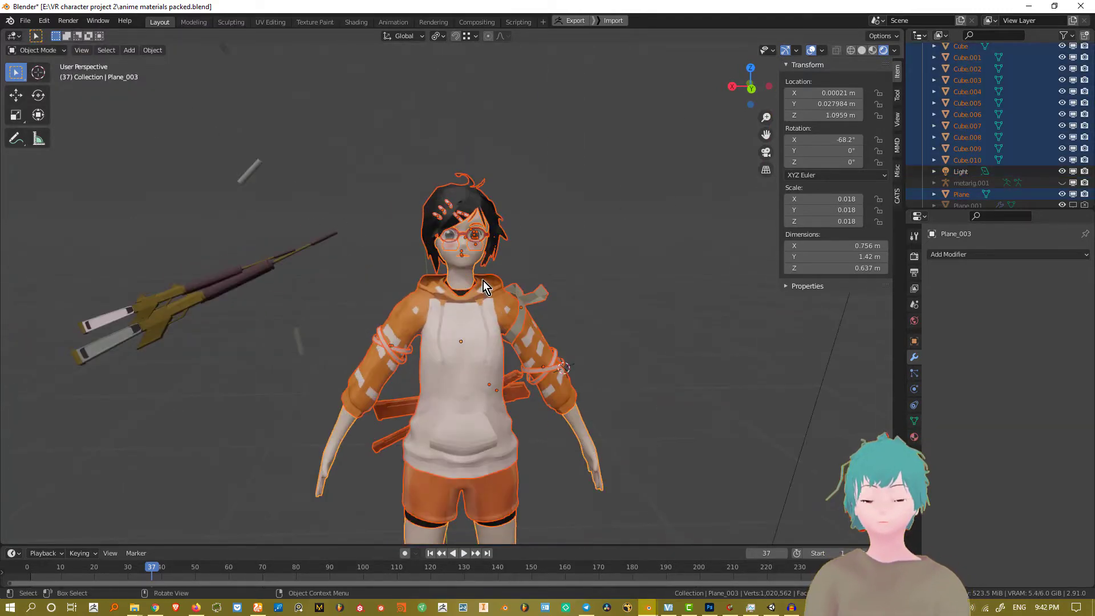
pyautogui.hotkey('ctrl', 'a')
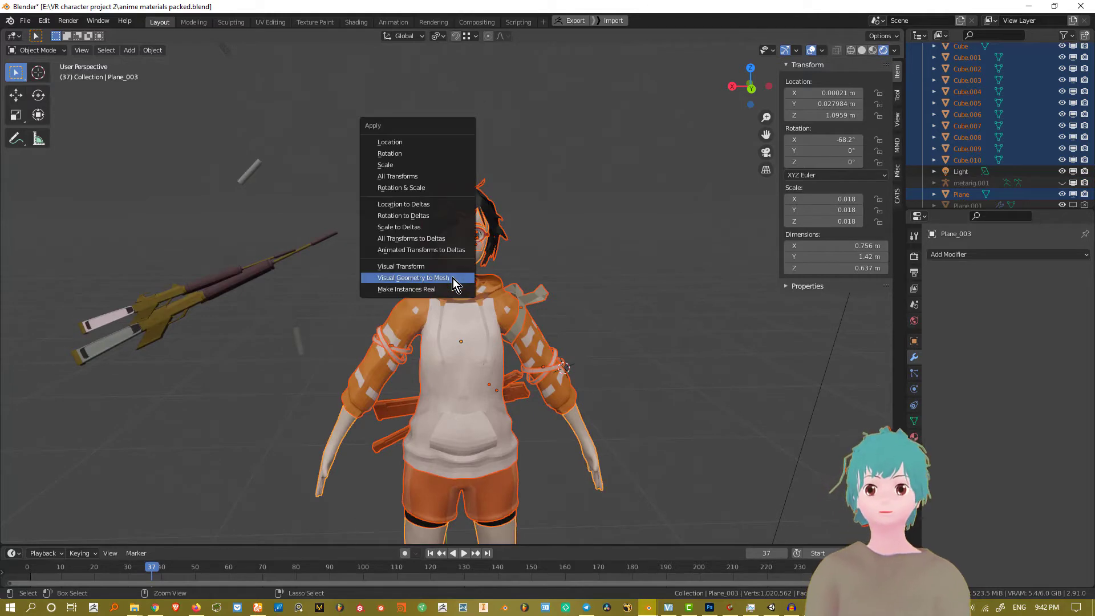
pyautogui.click(429, 178)
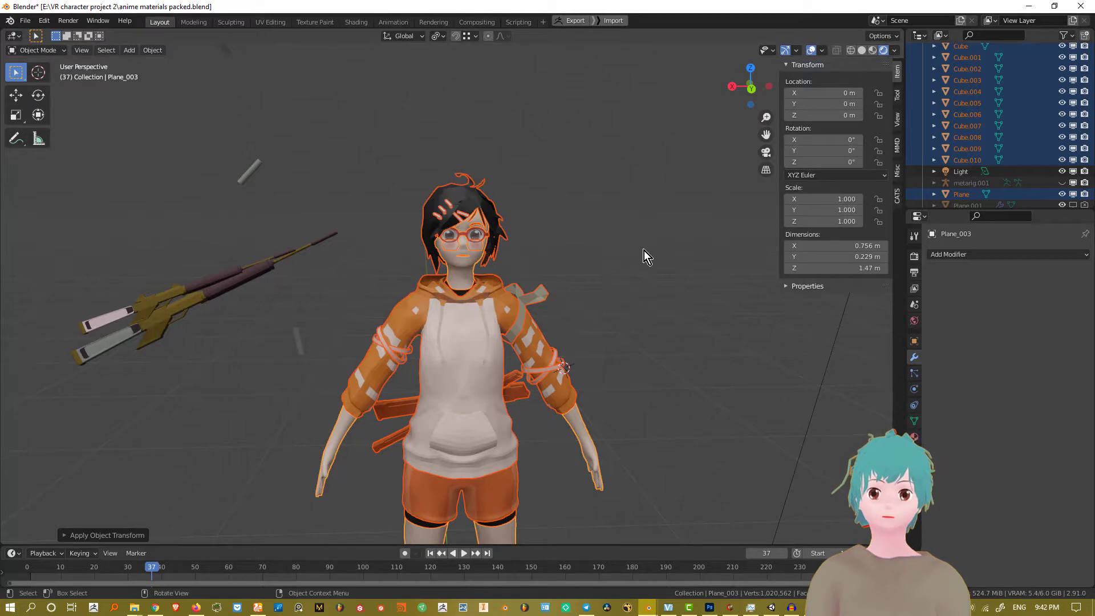
# Undo the All Transforms application on the character meshes
pyautogui.scroll(-1, 573, 264)
pyautogui.moveTo(456, 206); pyautogui.dragTo(537, 357)
pyautogui.click(567, 260)
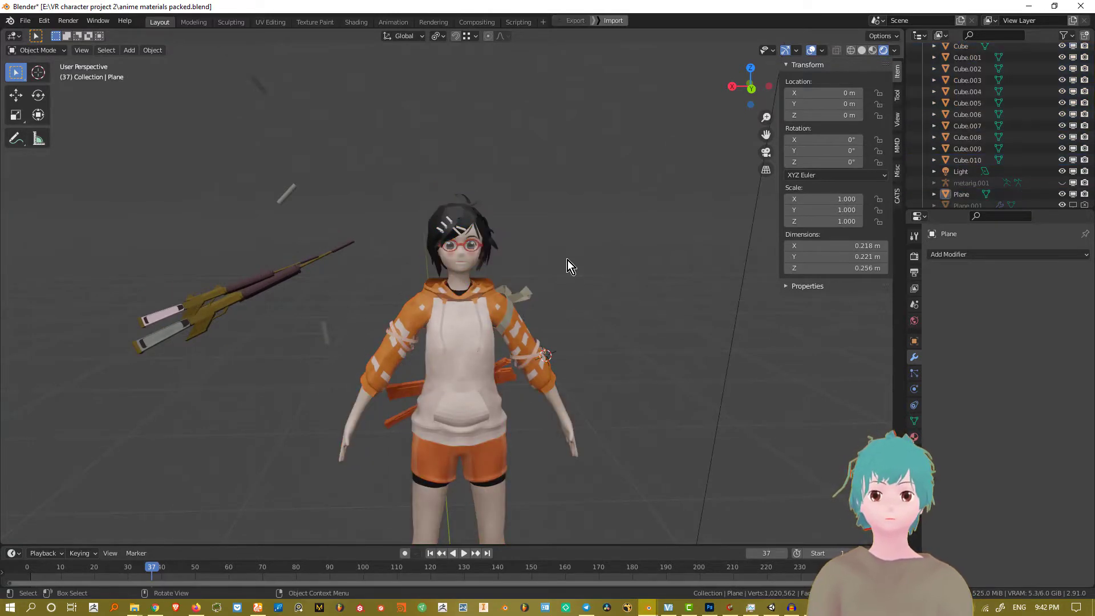
pyautogui.moveTo(556, 258); pyautogui.dragTo(524, 260, button='middle')
pyautogui.keyDown('shift'); pyautogui.moveTo(524, 260); pyautogui.dragTo(455, 270, button='middle'); pyautogui.keyUp('shift')
pyautogui.scroll(1, 521, 253)
pyautogui.hotkey('ctrl', 'z')
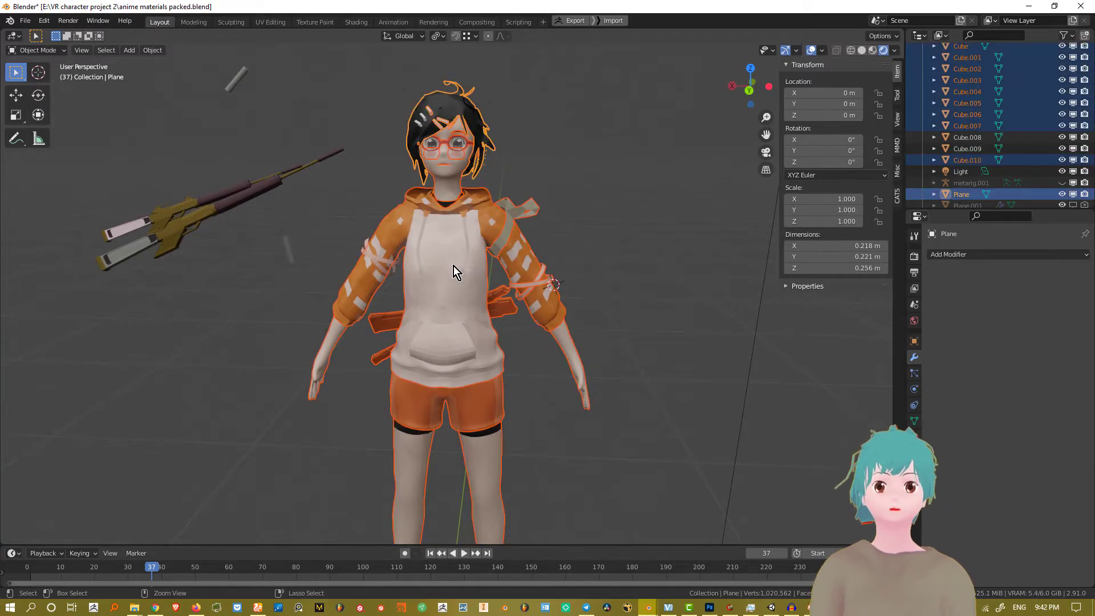
pyautogui.hotkey('ctrl', 'z')
pyautogui.hotkey('ctrl', 'shift', 'z')
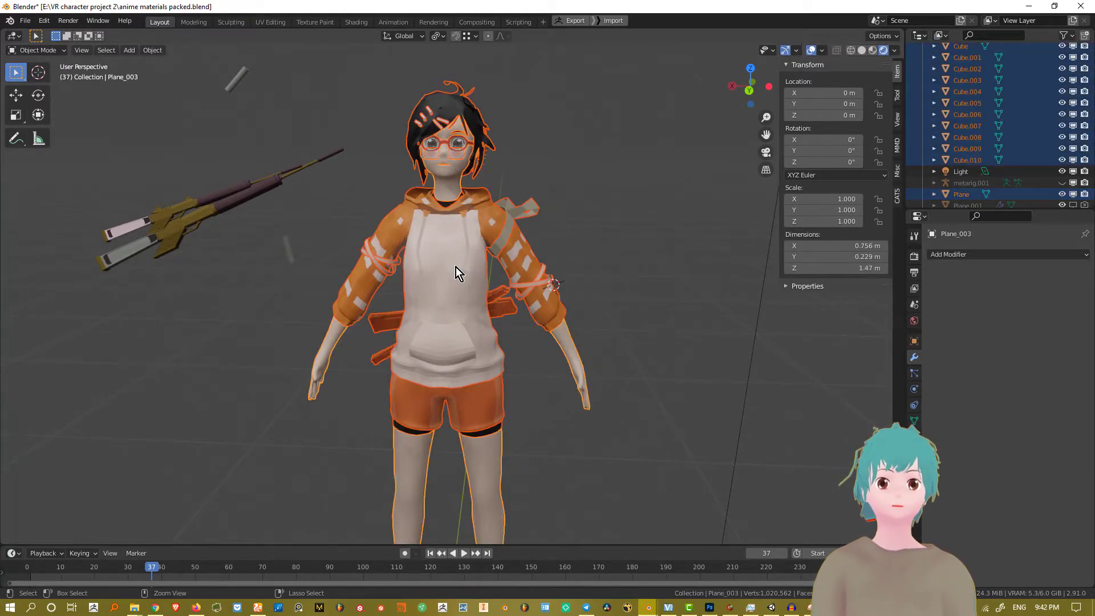
pyautogui.scroll(-3, 469, 284)
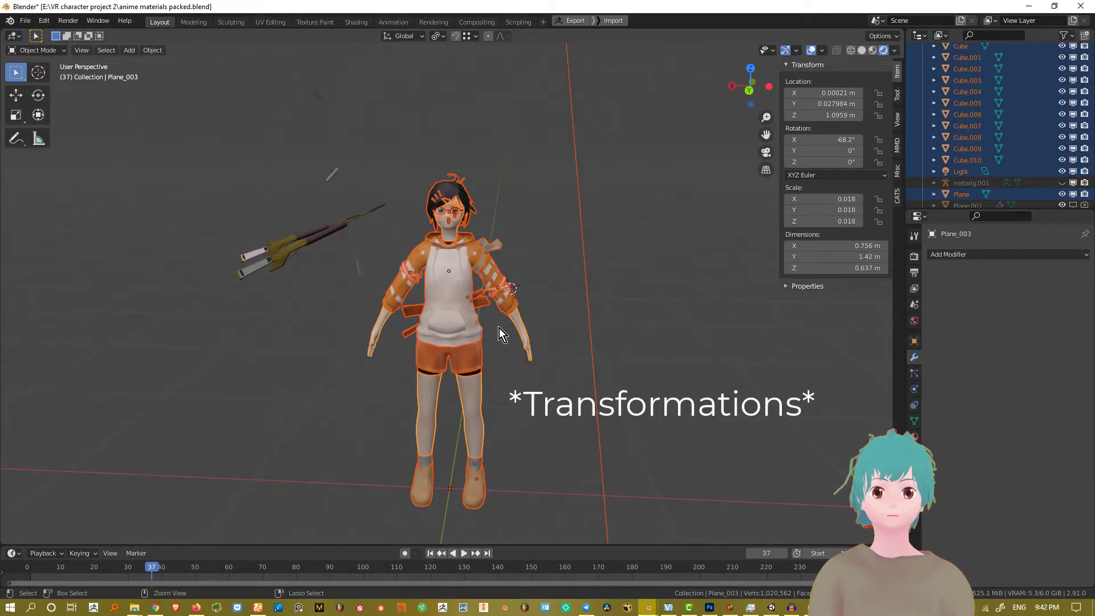
pyautogui.hotkey('ctrl', 'z')
pyautogui.moveTo(497, 335); pyautogui.dragTo(502, 341, button='middle')
pyautogui.moveTo(511, 488); pyautogui.dragTo(387, 199)
pyautogui.click(455, 243)
# Undo back to the state before Visual Geometry to Mesh was applied to the character meshes
pyautogui.hotkey('ctrl', 'z')
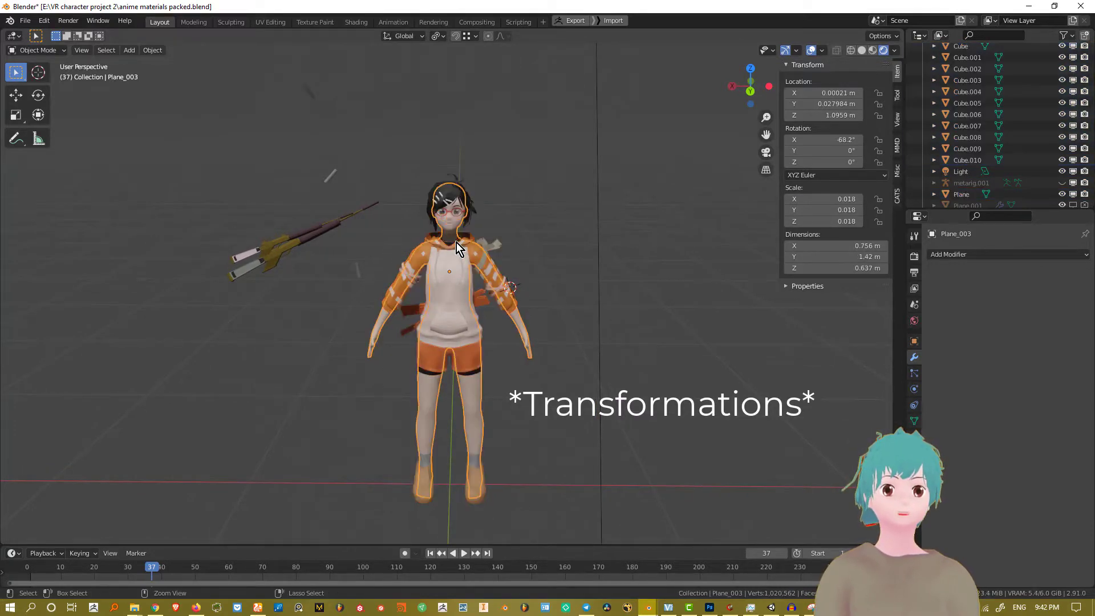
pyautogui.hotkey('ctrl', 'z')
pyautogui.hotkey('ctrl', 'z')
pyautogui.hotkey('ctrl', 'z')
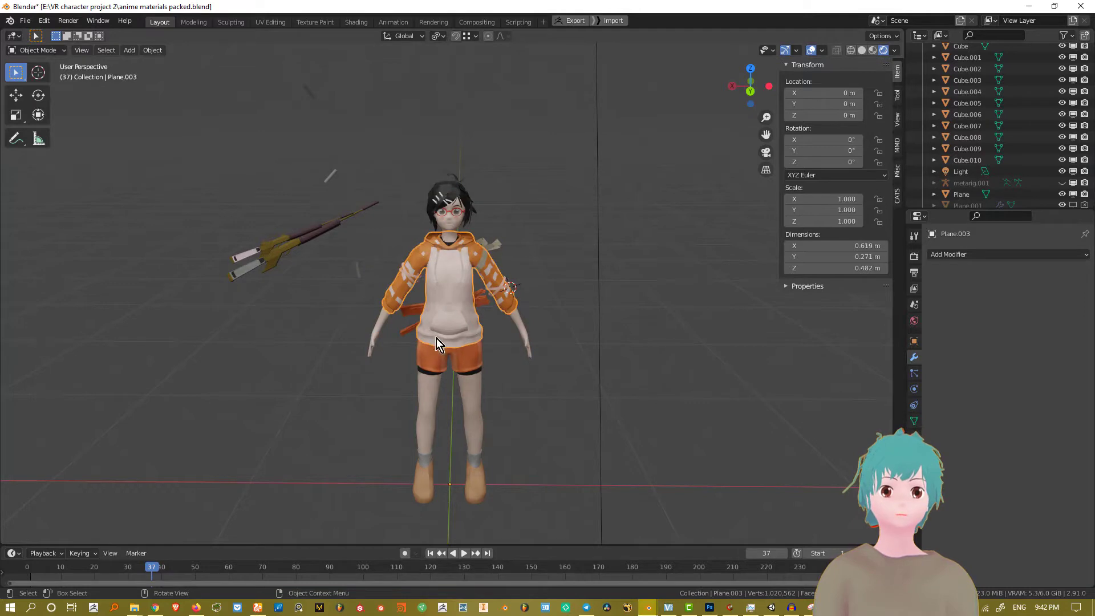
pyautogui.hotkey('ctrl', 'z')
pyautogui.hotkey('ctrl', 'z')
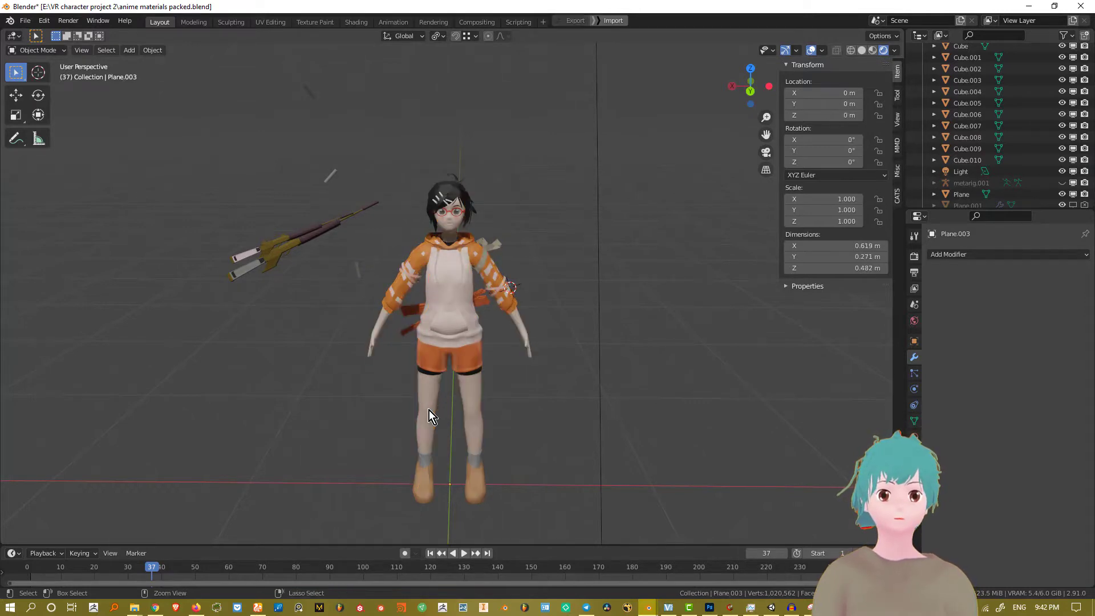
pyautogui.hotkey('ctrl', 'z')
pyautogui.hotkey('ctrl', 'z')
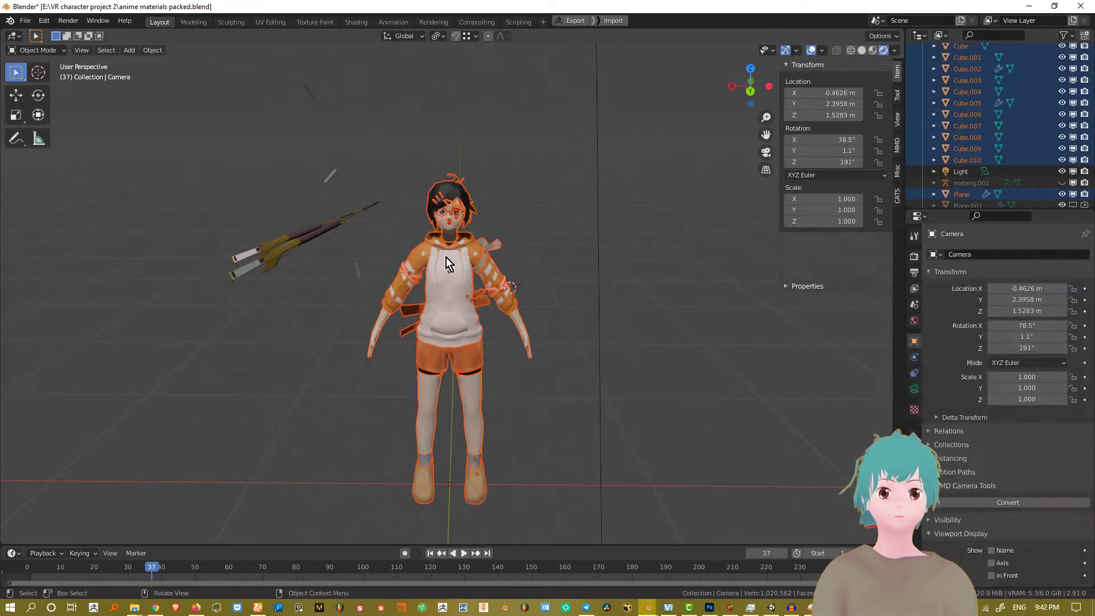
# Box-select the character meshes with the hoodie as active object, leave out the light, and apply All Transforms
pyautogui.click(445, 257)
pyautogui.scroll(-1, 455, 313)
pyautogui.moveTo(455, 312); pyautogui.dragTo(458, 315, button='middle')
pyautogui.scroll(2, 457, 364)
pyautogui.scroll(-5, 458, 364)
pyautogui.moveTo(479, 414); pyautogui.dragTo(418, 236)
pyautogui.scroll(5, 449, 279)
pyautogui.keyDown('ctrl'); pyautogui.moveTo(646, 286); pyautogui.dragTo(632, 193); pyautogui.keyUp('ctrl')
pyautogui.keyDown('ctrl'); pyautogui.moveTo(706, 293); pyautogui.dragTo(647, 186); pyautogui.keyUp('ctrl')
pyautogui.hotkey('ctrl', 'a')
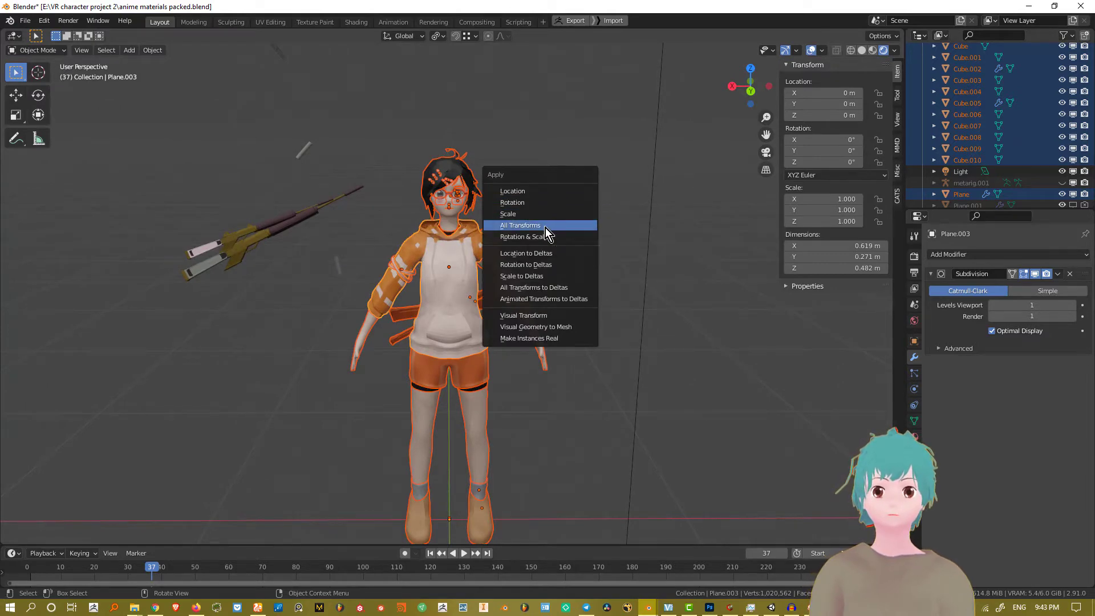
pyautogui.click(545, 229)
# Examine the character's hair, face, glasses and hoodie from several angles
pyautogui.scroll(3, 540, 215)
pyautogui.moveTo(534, 201); pyautogui.dragTo(527, 468, button='middle')
pyautogui.scroll(2, 444, 220)
pyautogui.keyDown('shift'); pyautogui.moveTo(444, 220); pyautogui.dragTo(465, 324, button='middle'); pyautogui.keyUp('shift')
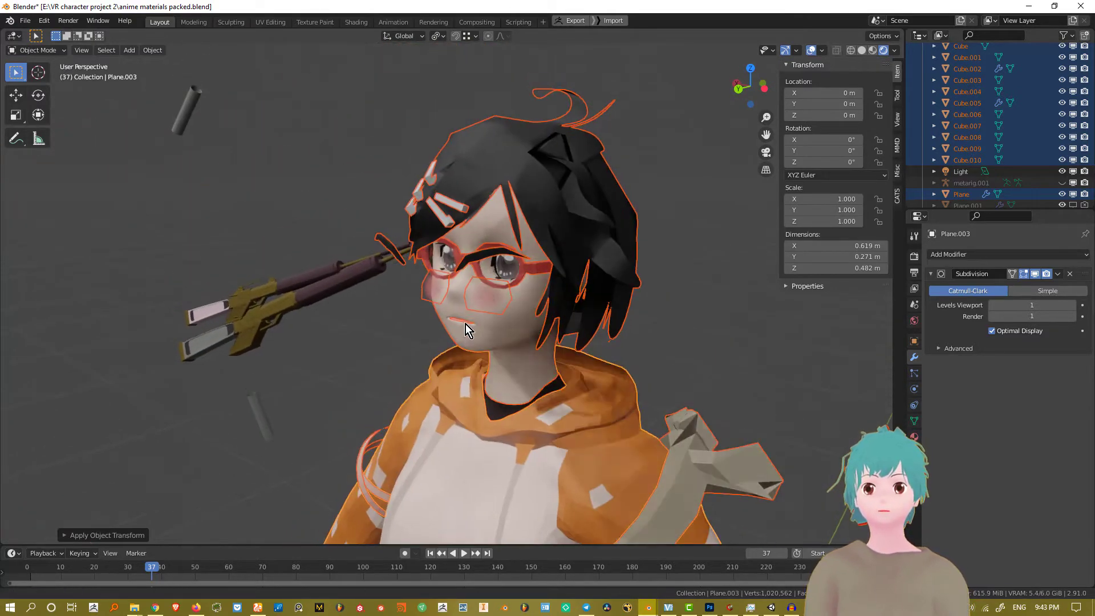
pyautogui.scroll(1, 463, 236)
pyautogui.moveTo(463, 236); pyautogui.dragTo(471, 231, button='middle')
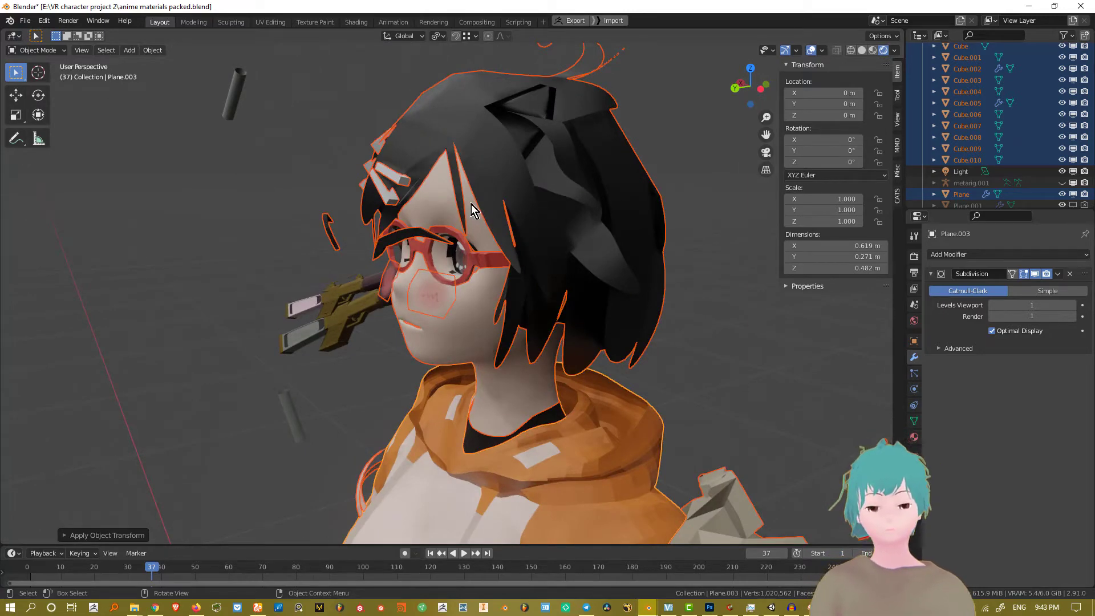
pyautogui.moveTo(472, 204); pyautogui.dragTo(471, 258, button='middle')
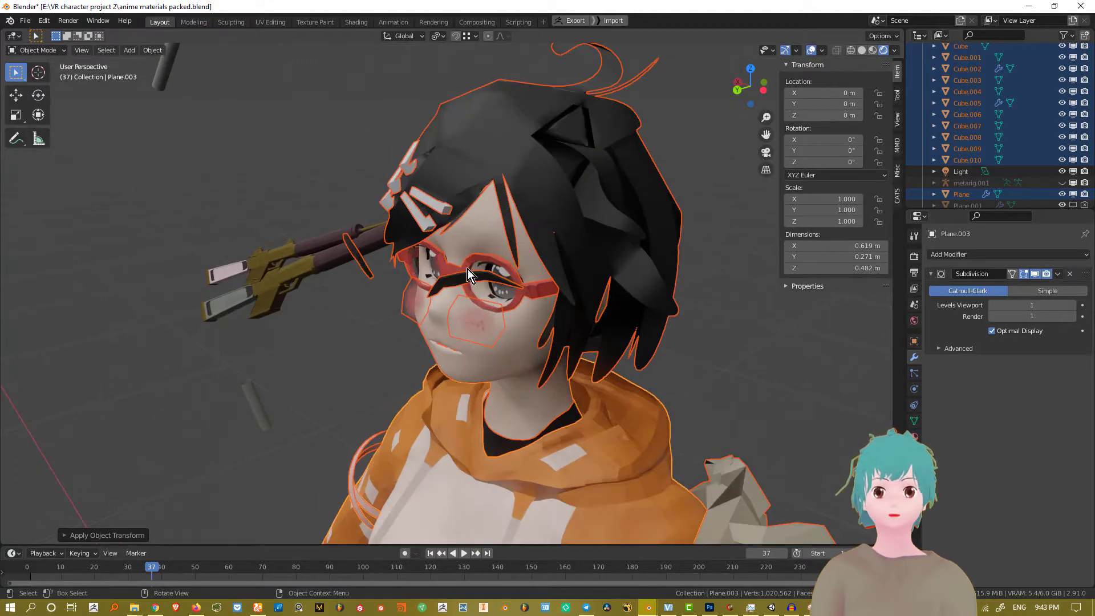
pyautogui.scroll(-5, 468, 269)
pyautogui.moveTo(497, 294); pyautogui.dragTo(523, 382, button='middle')
pyautogui.press('capslock')
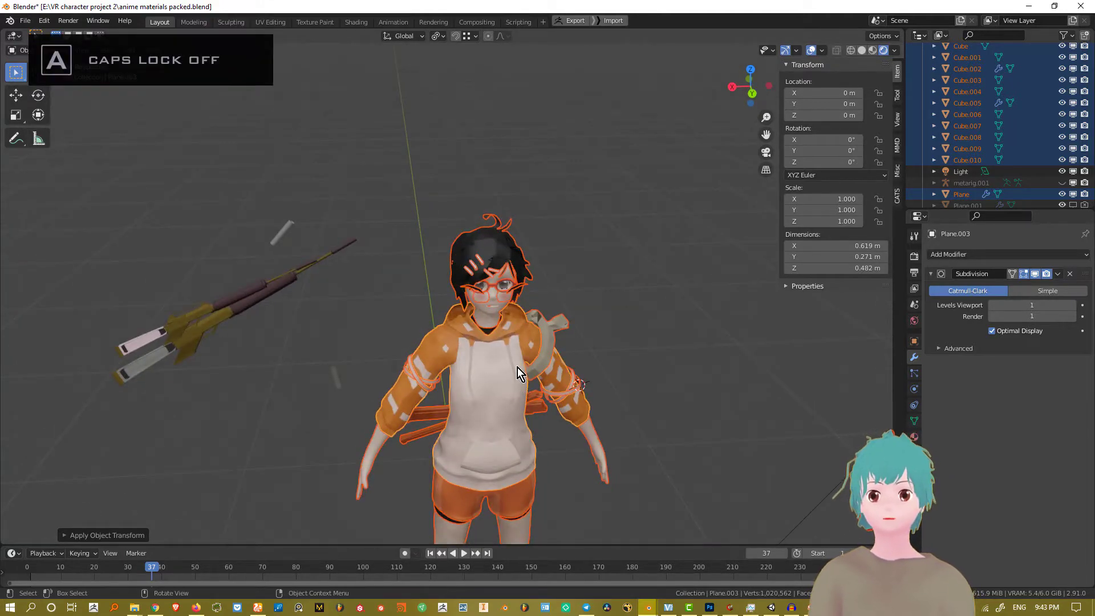
pyautogui.scroll(8, 595, 351)
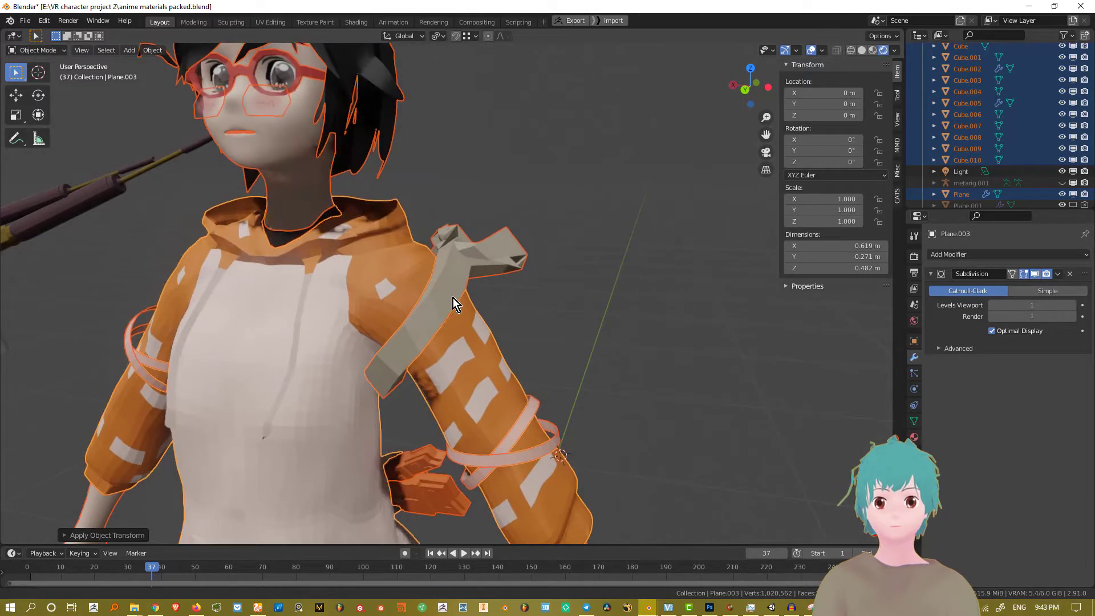
pyautogui.moveTo(452, 298)
pyautogui.mouseDown(button='middle')
pyautogui.moveTo(442, 245)
pyautogui.moveTo(300, 248)
pyautogui.moveTo(435, 261)
pyautogui.moveTo(435, 289)
pyautogui.mouseUp(button='middle')
pyautogui.scroll(-3, 369, 252)
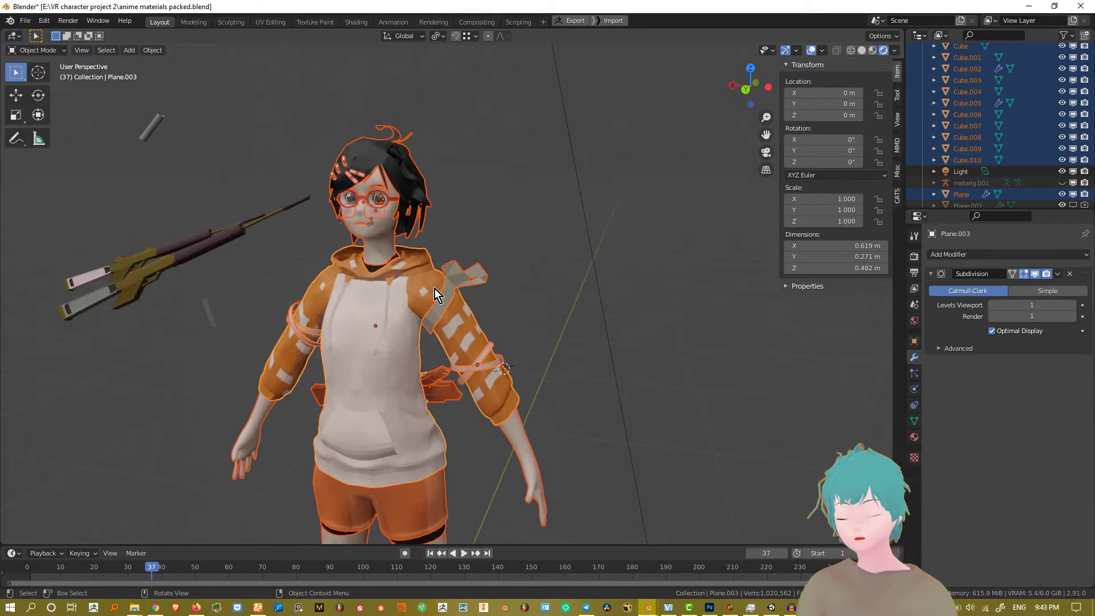
# Apply Visual Geometry to Mesh and All Transforms to the selected character meshes, and clear the selection
pyautogui.hotkey('ctrl', 'a')
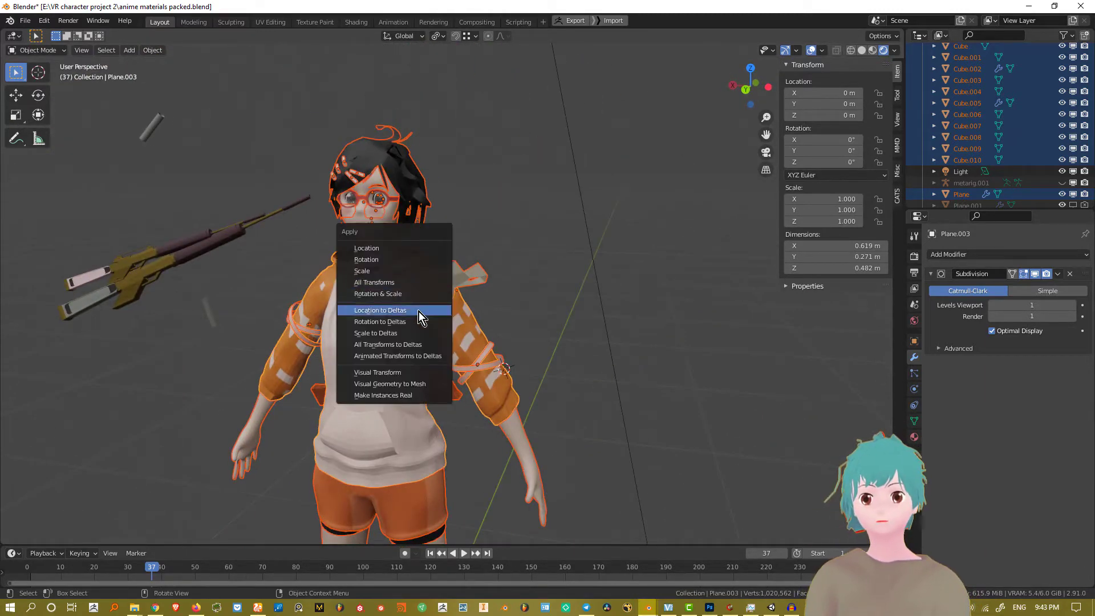
pyautogui.click(399, 383)
pyautogui.scroll(1, 420, 275)
pyautogui.hotkey('ctrl', 'a')
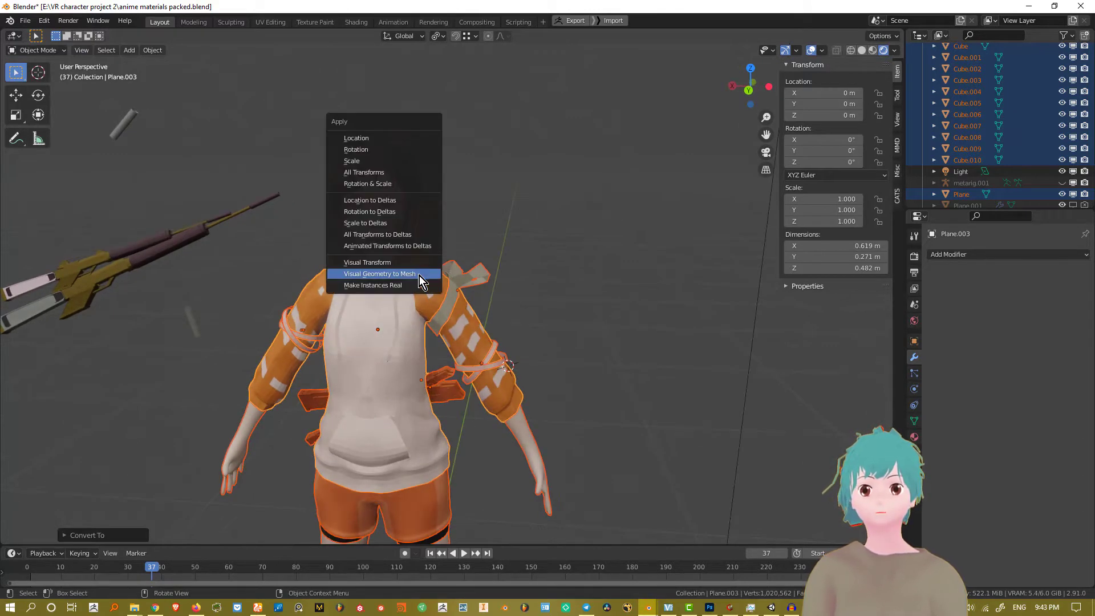
pyautogui.click(397, 173)
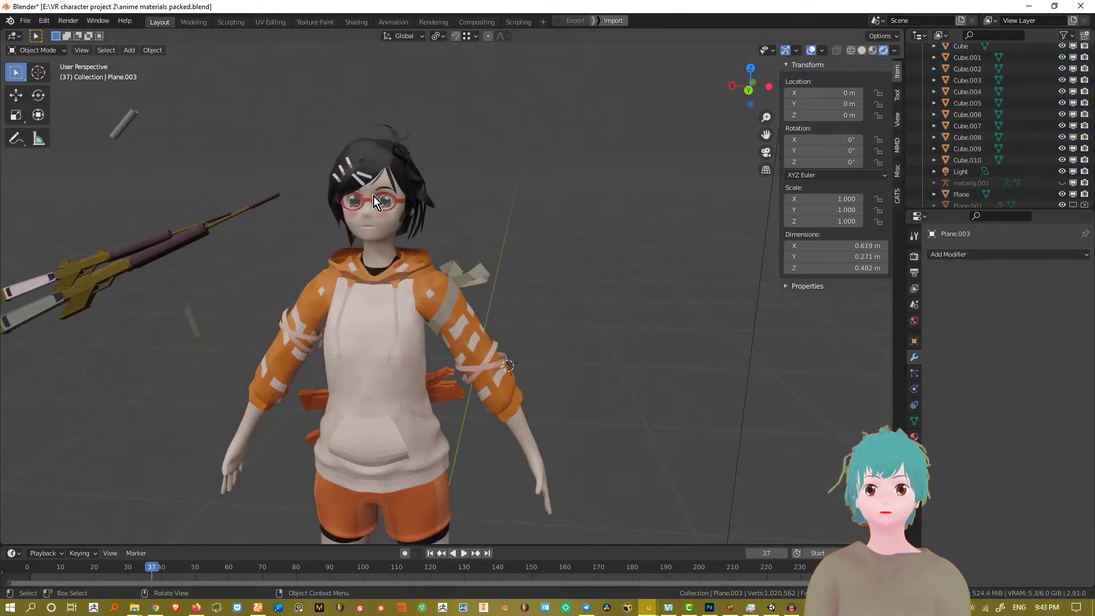
pyautogui.click(570, 269)
# Reveal all hidden objects, including the armature, and deselect everything
pyautogui.keyDown('shift'); pyautogui.moveTo(473, 274); pyautogui.dragTo(528, 237, button='middle'); pyautogui.keyUp('shift')
pyautogui.scroll(-3, 528, 237)
pyautogui.moveTo(494, 315); pyautogui.dragTo(498, 315, button='middle')
pyautogui.scroll(2, 493, 284)
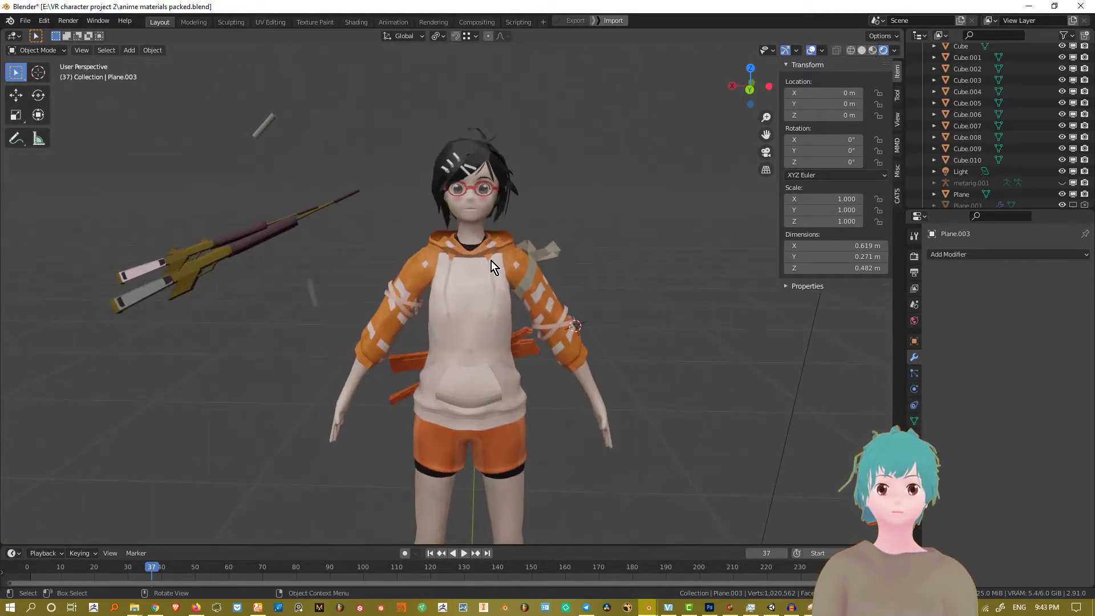
pyautogui.keyDown('shift'); pyautogui.moveTo(492, 261); pyautogui.dragTo(496, 267, button='middle'); pyautogui.keyUp('shift')
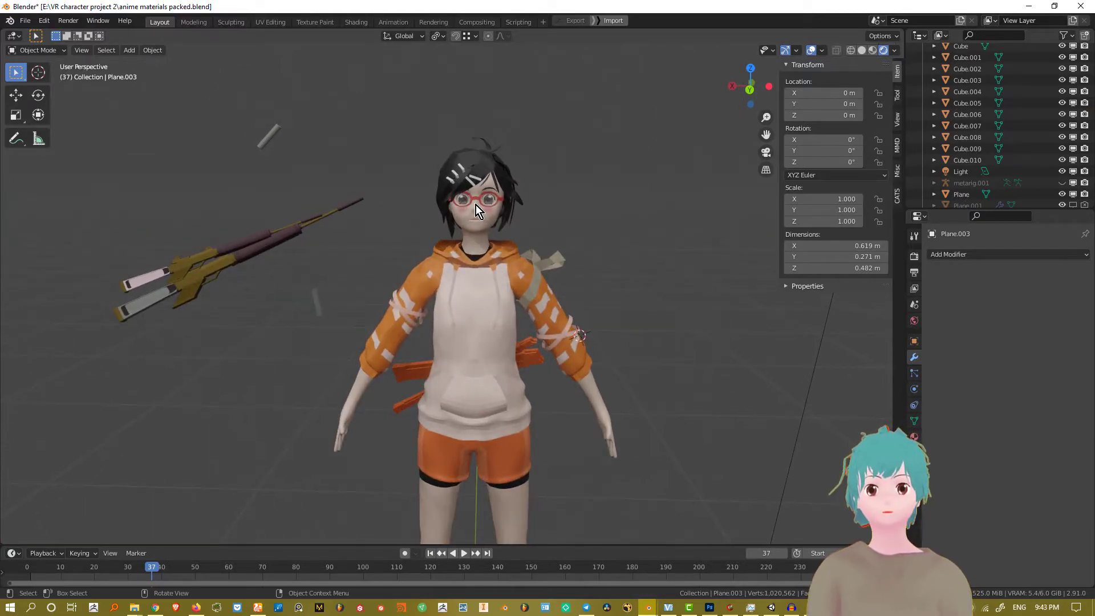
pyautogui.scroll(-1, 430, 90)
pyautogui.moveTo(463, 178); pyautogui.dragTo(541, 229)
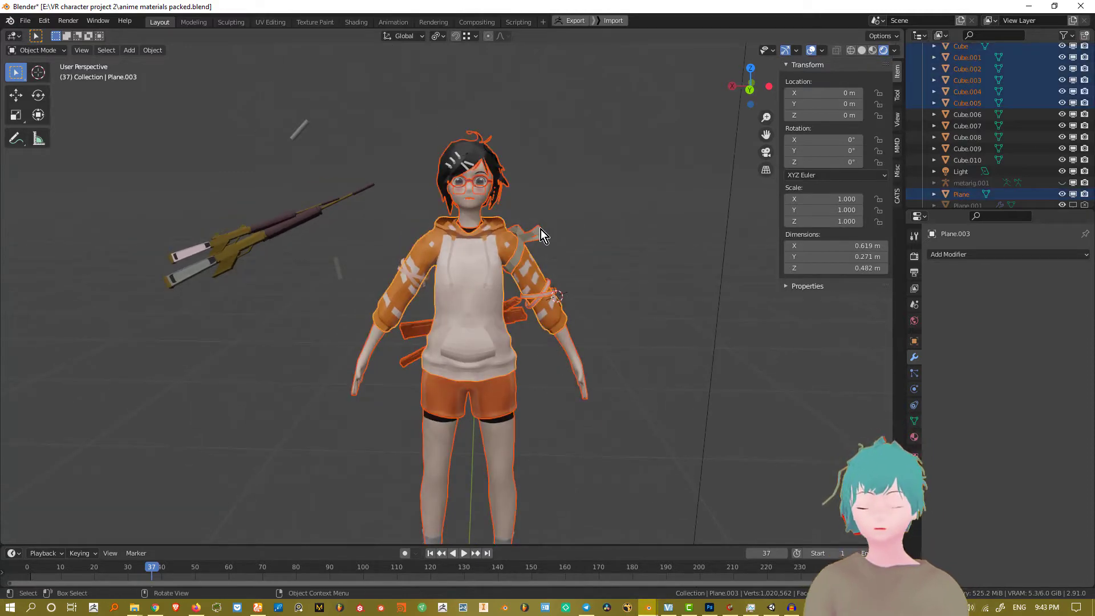
pyautogui.hotkey('alt', 'h')
pyautogui.hotkey('alt', 'a')
# Select the metarig.001 armature and apply All Transforms to it
pyautogui.scroll(5, 568, 188)
pyautogui.keyDown('shift'); pyautogui.moveTo(569, 207); pyautogui.dragTo(523, 264, button='middle'); pyautogui.keyUp('shift')
pyautogui.click(509, 264)
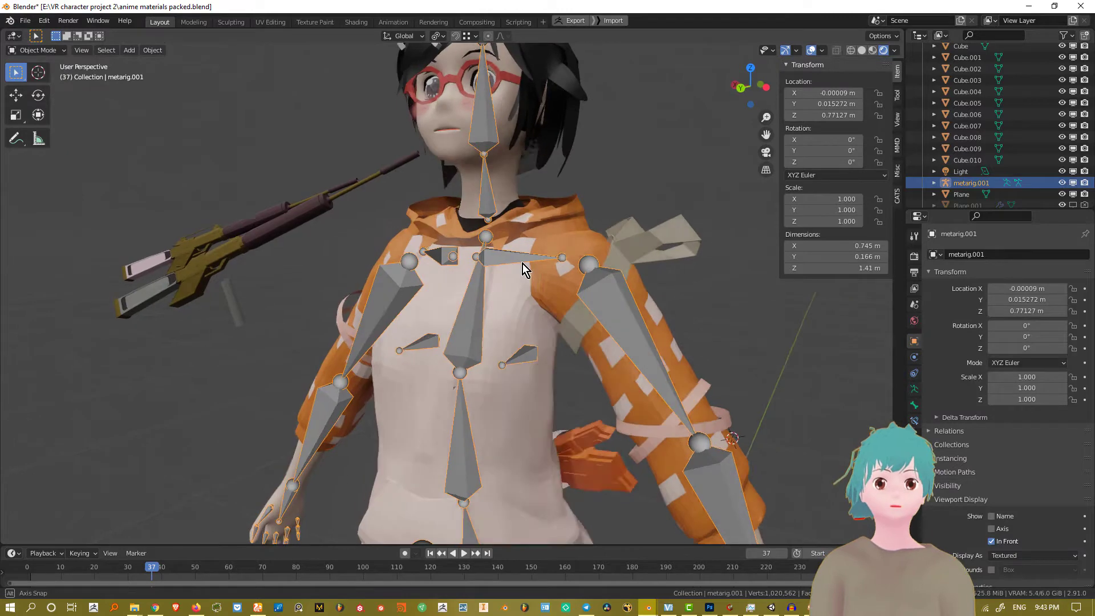
pyautogui.hotkey('ctrl', 'a')
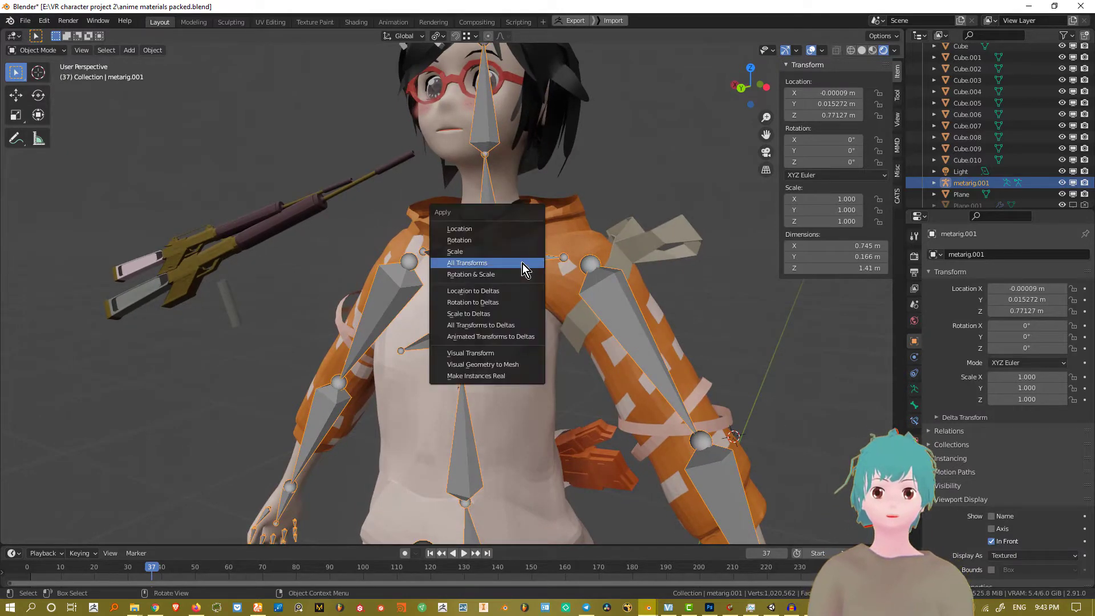
pyautogui.click(523, 264)
pyautogui.moveTo(523, 263); pyautogui.dragTo(736, 105, button='middle')
pyautogui.scroll(-4, 637, 269)
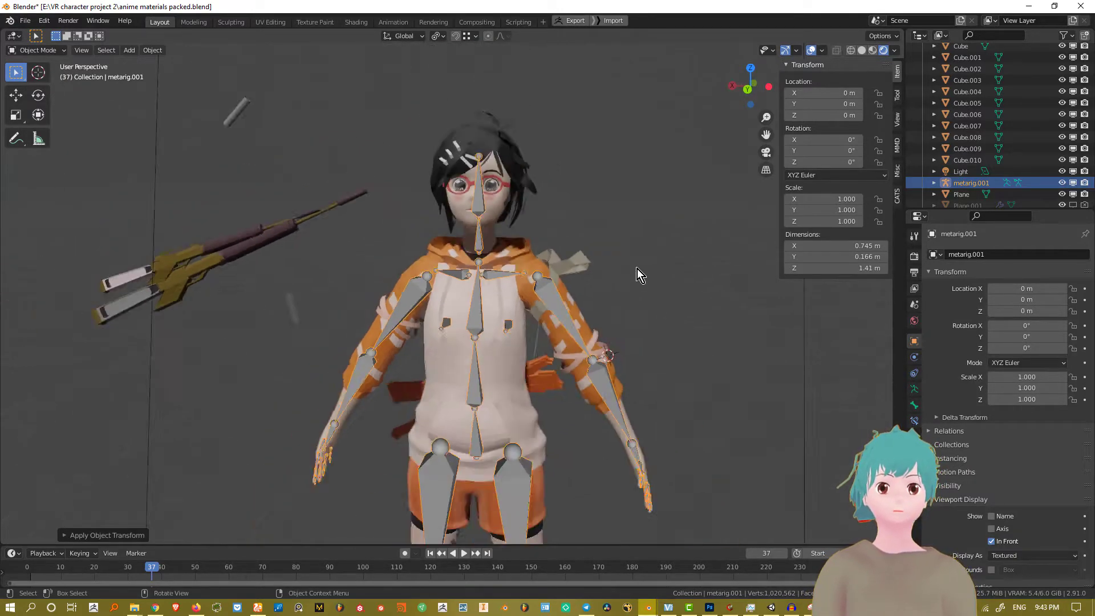
# Select the camera and hide it from the viewport
pyautogui.keyDown('shift'); pyautogui.moveTo(508, 256); pyautogui.dragTo(517, 222, button='middle'); pyautogui.keyUp('shift')
pyautogui.click(648, 168)
pyautogui.click(631, 177)
pyautogui.click(625, 176)
pyautogui.press('h')
# Box-select the character meshes together with the armature, set Origin to Geometry, and deselect everything
pyautogui.scroll(-5, 588, 251)
pyautogui.moveTo(548, 304); pyautogui.dragTo(555, 305, button='middle')
pyautogui.scroll(3, 536, 322)
pyautogui.moveTo(545, 410); pyautogui.dragTo(449, 134)
pyautogui.scroll(4, 480, 315)
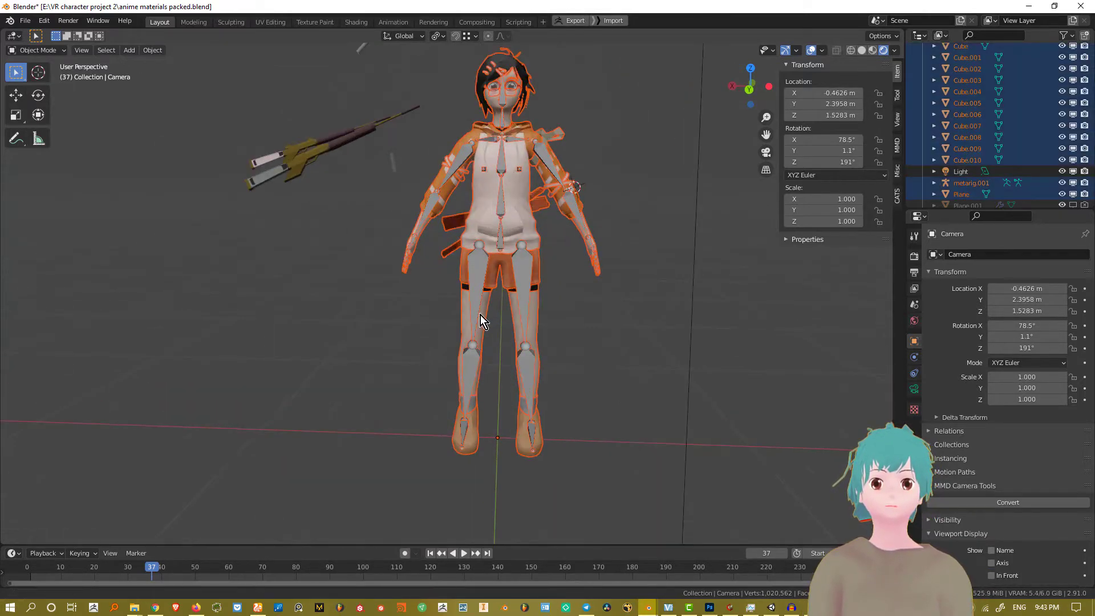
pyautogui.click(158, 50)
pyautogui.moveTo(179, 75)
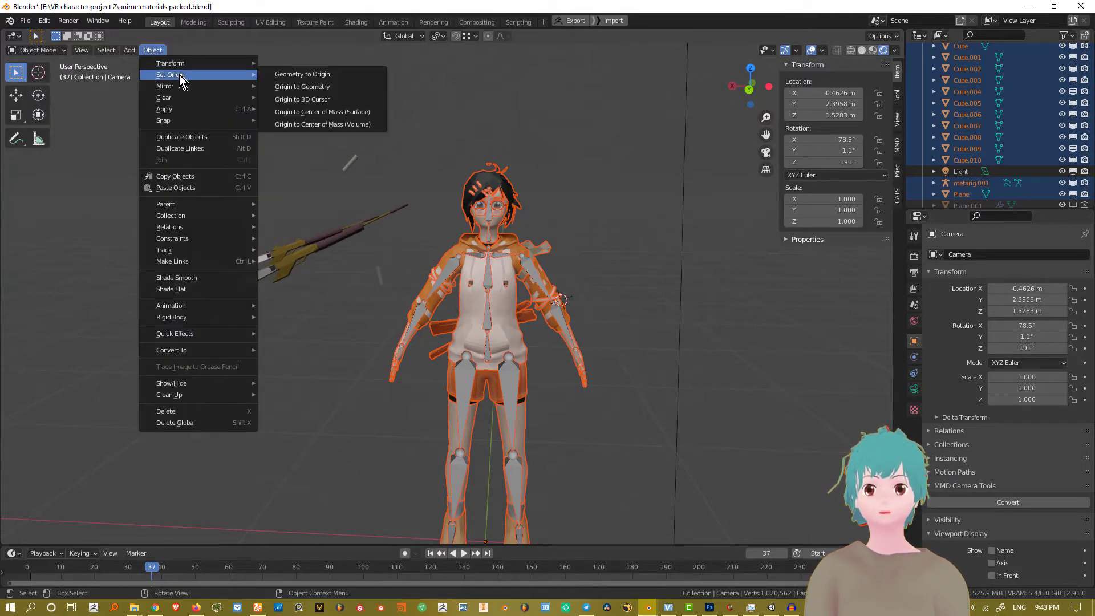
pyautogui.click(320, 86)
pyautogui.click(604, 206)
# Select the glasses and examine their position on the head, along with the armature's fit over the whole character
pyautogui.scroll(5, 581, 143)
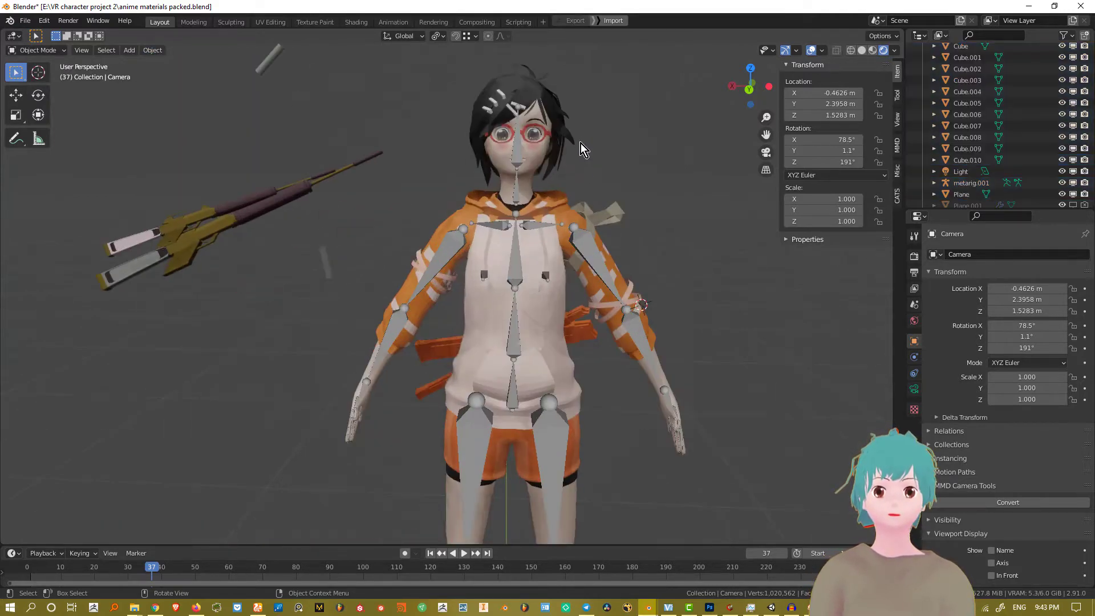
pyautogui.scroll(2, 580, 199)
pyautogui.keyDown('shift'); pyautogui.moveTo(579, 199); pyautogui.dragTo(560, 241, button='middle'); pyautogui.keyUp('shift')
pyautogui.moveTo(560, 228); pyautogui.dragTo(559, 219)
pyautogui.click(559, 218)
pyautogui.moveTo(627, 209); pyautogui.dragTo(552, 204, button='middle')
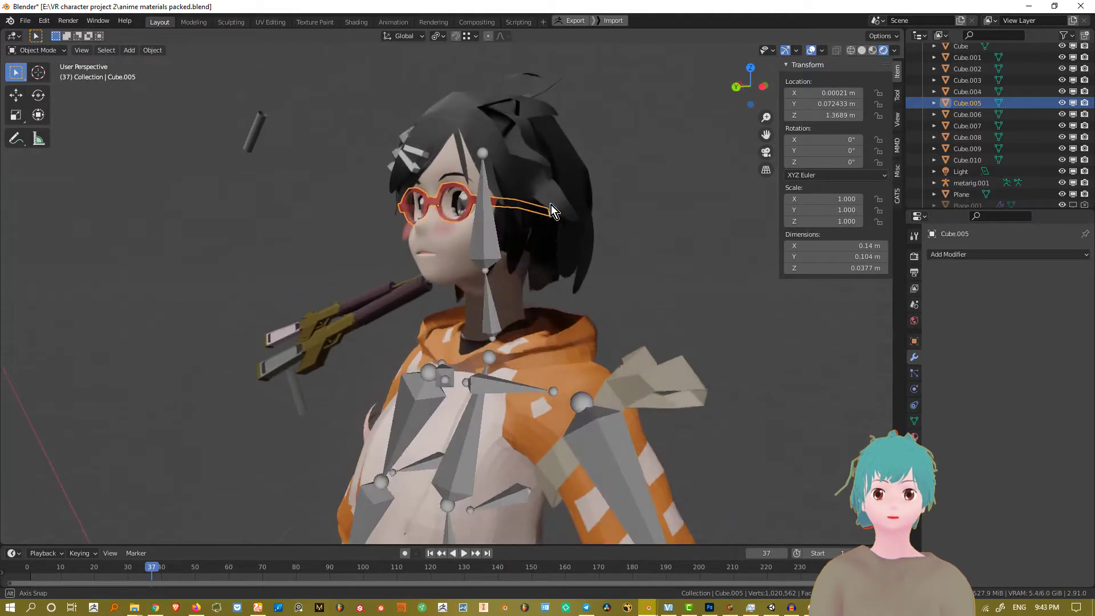
pyautogui.moveTo(442, 216); pyautogui.dragTo(482, 234, button='middle')
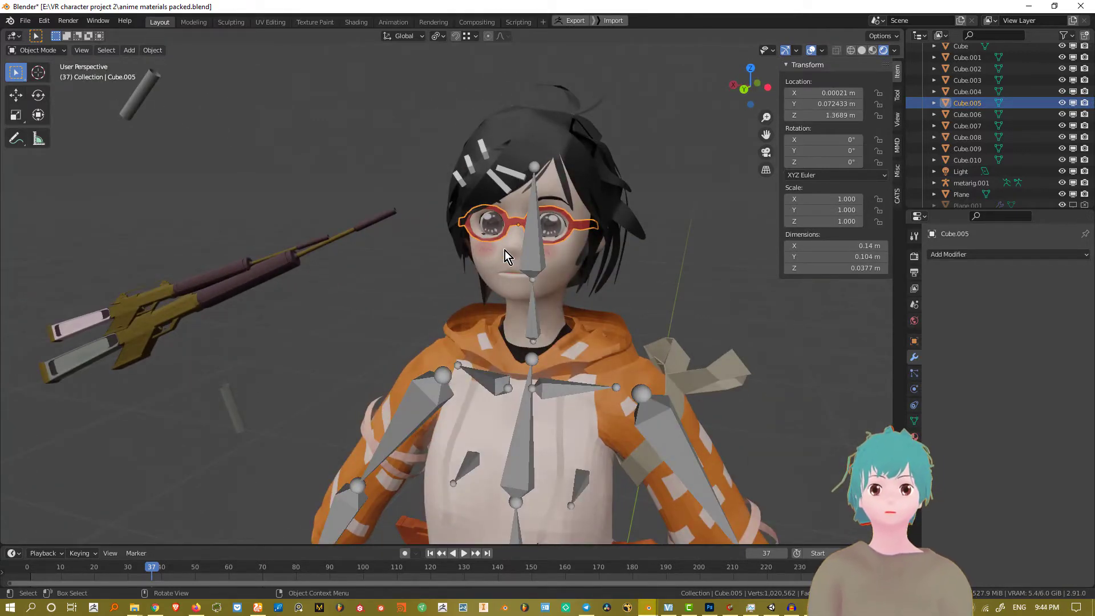
pyautogui.scroll(-6, 505, 251)
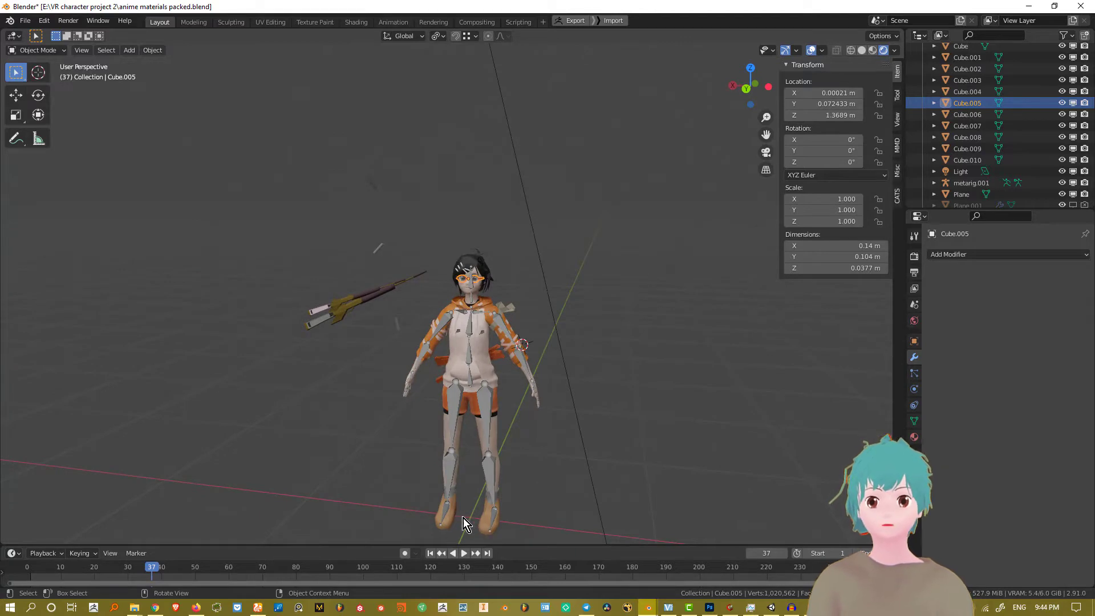
pyautogui.moveTo(501, 442); pyautogui.dragTo(551, 415, button='middle')
pyautogui.scroll(4, 552, 415)
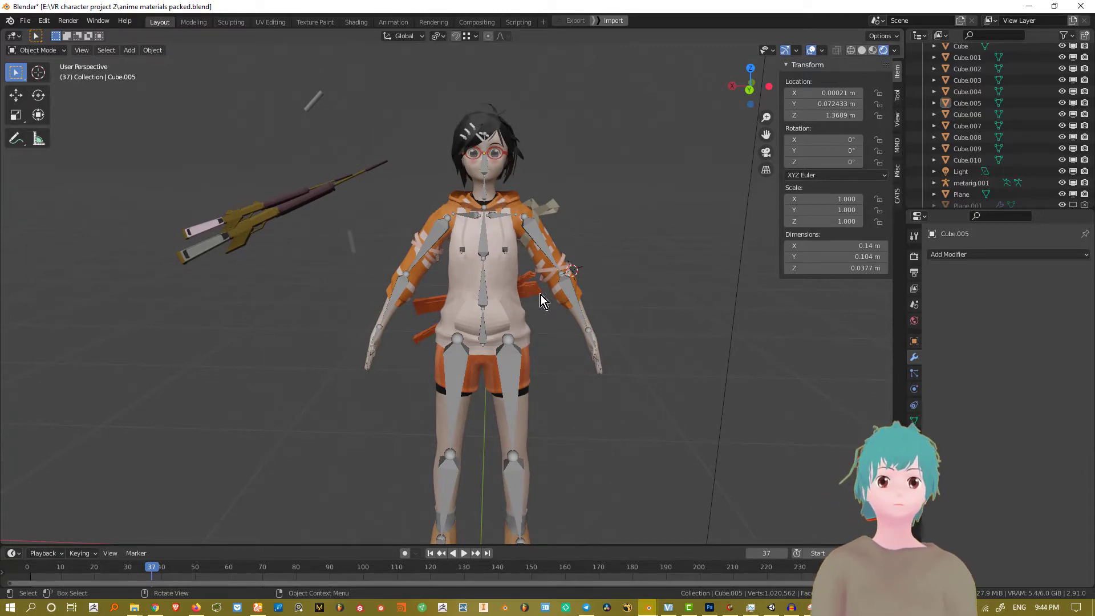
# Select the hoodie and examine how the neck, shoulder and chest bones sit relative to it
pyautogui.scroll(2, 535, 245)
pyautogui.keyDown('shift'); pyautogui.moveTo(535, 227); pyautogui.dragTo(464, 299, button='middle'); pyautogui.keyUp('shift')
pyautogui.scroll(1, 464, 299)
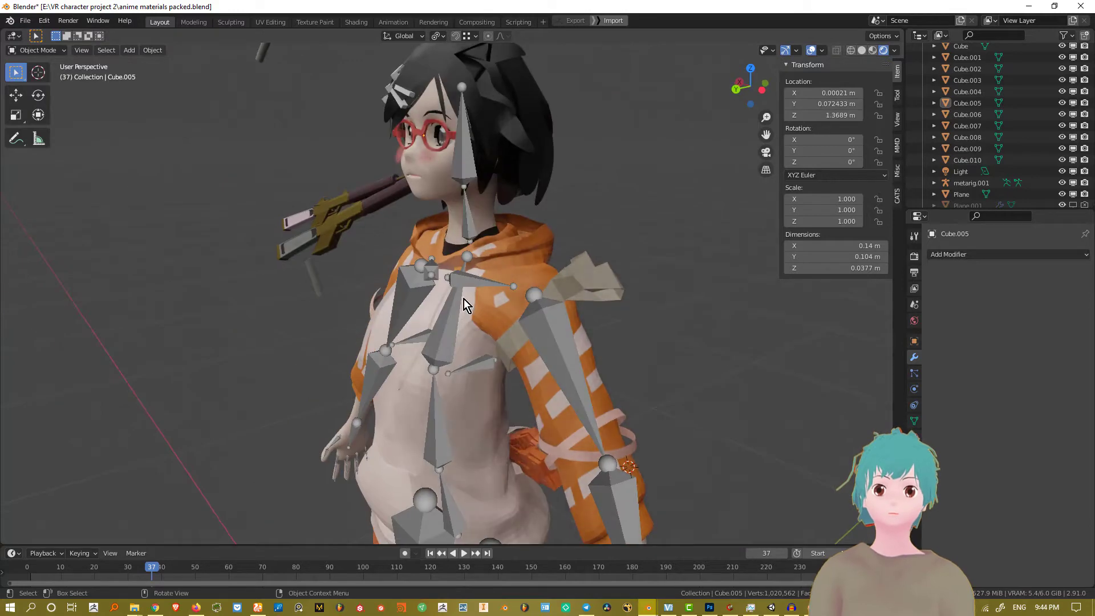
pyautogui.click(484, 273)
pyautogui.scroll(5, 479, 296)
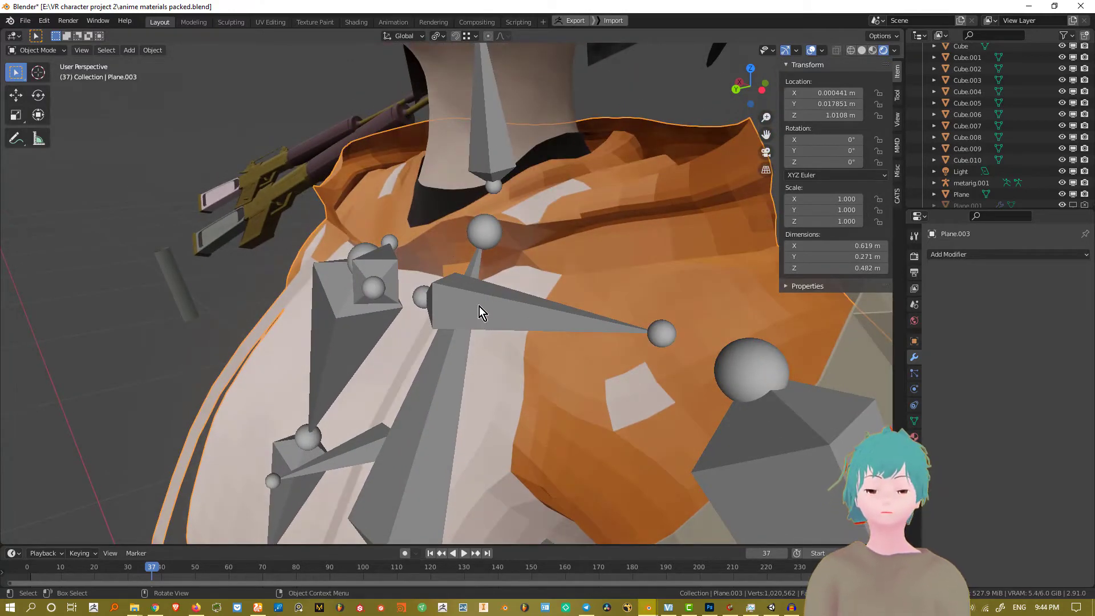
pyautogui.scroll(-4, 478, 306)
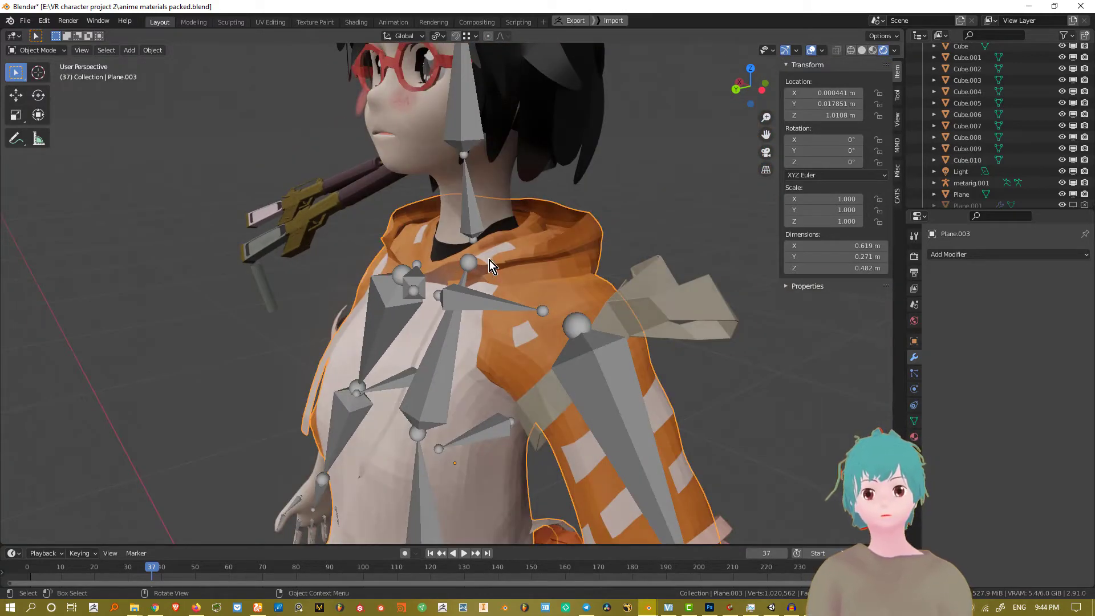
pyautogui.click(469, 301)
pyautogui.press('KP_Decimal')
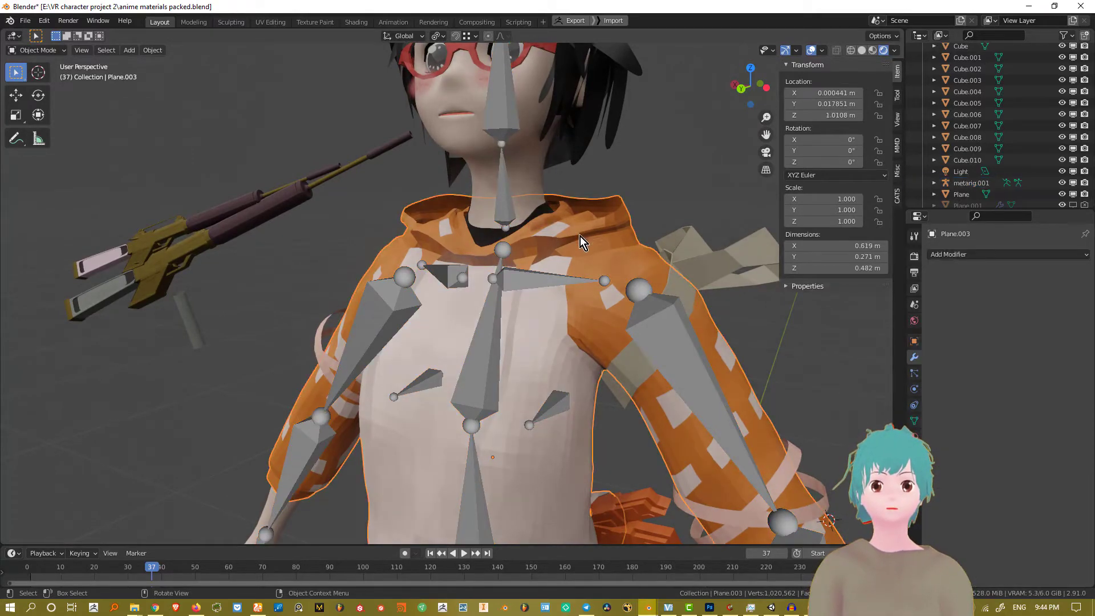
# Select the body and hoodie together with the metarig.001 armature and parent them to it With Automatic Weights
pyautogui.click(534, 218)
pyautogui.keyDown('shift'); pyautogui.click(488, 232); pyautogui.keyUp('shift')
pyautogui.moveTo(573, 287); pyautogui.dragTo(501, 309, button='middle')
pyautogui.click(530, 266)
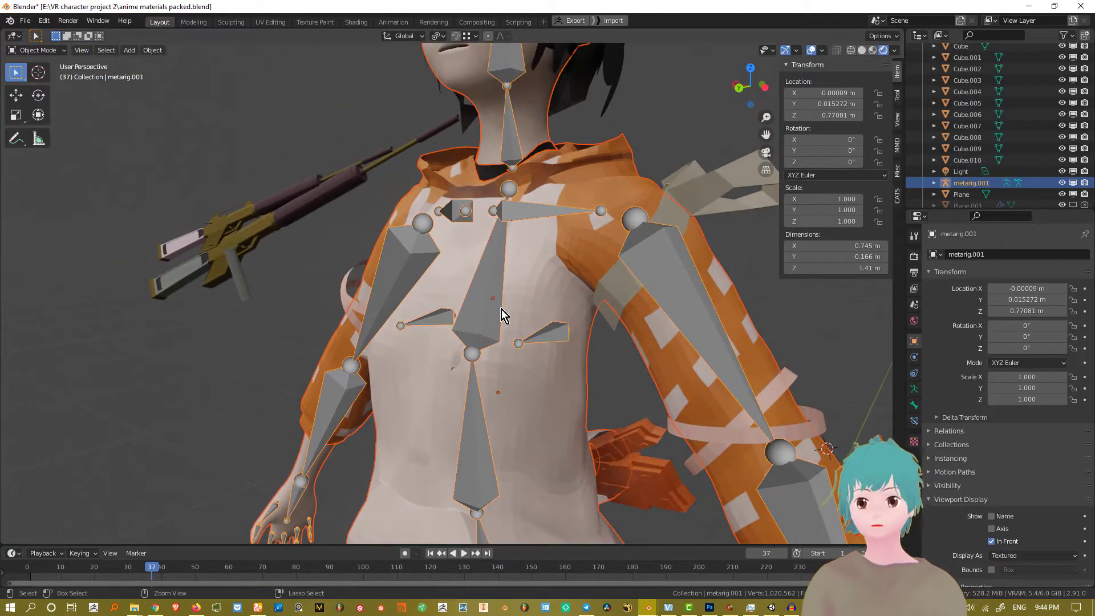
pyautogui.hotkey('ctrl', 'p')
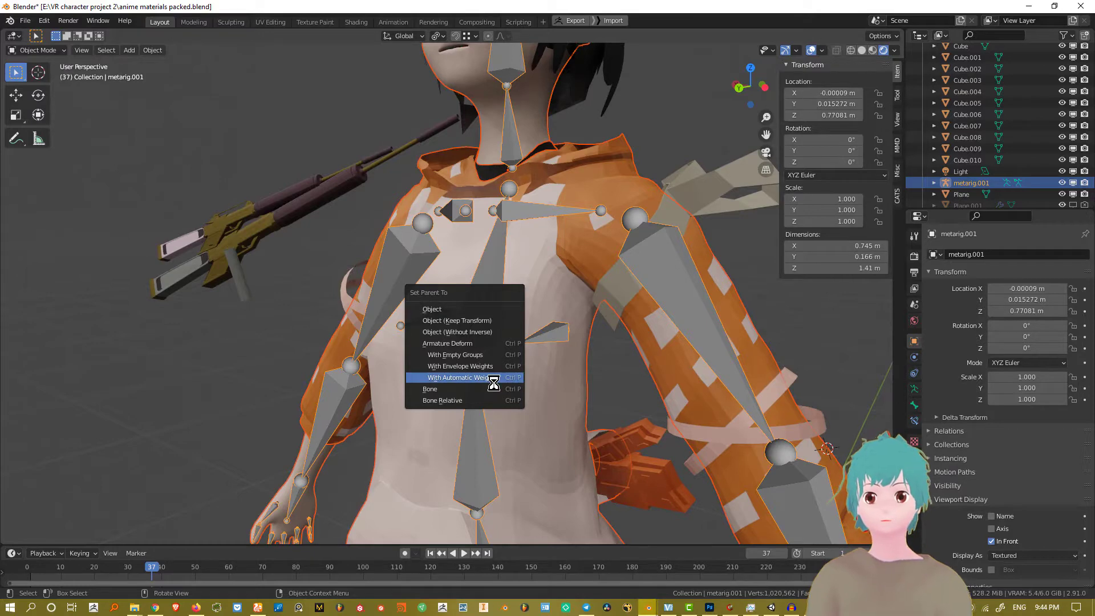
pyautogui.moveTo(492, 380); pyautogui.dragTo(541, 306, button='middle')
pyautogui.click(592, 277)
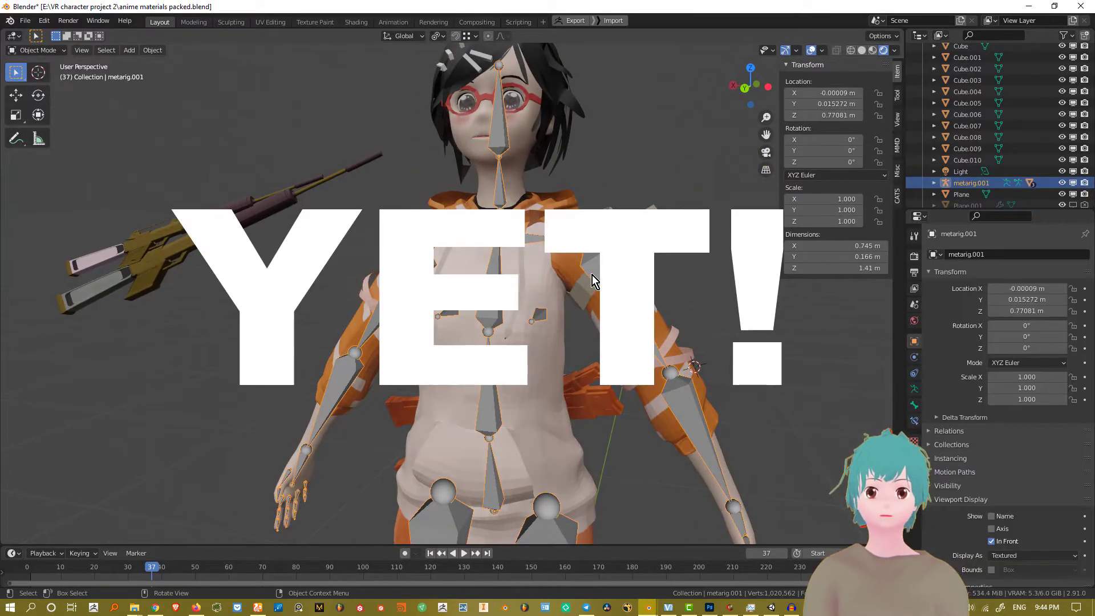
# Rotate the upper_arm.L bone in Pose Mode to test the sleeve and arm deformation, and clear its rotation
pyautogui.scroll(2, 621, 285)
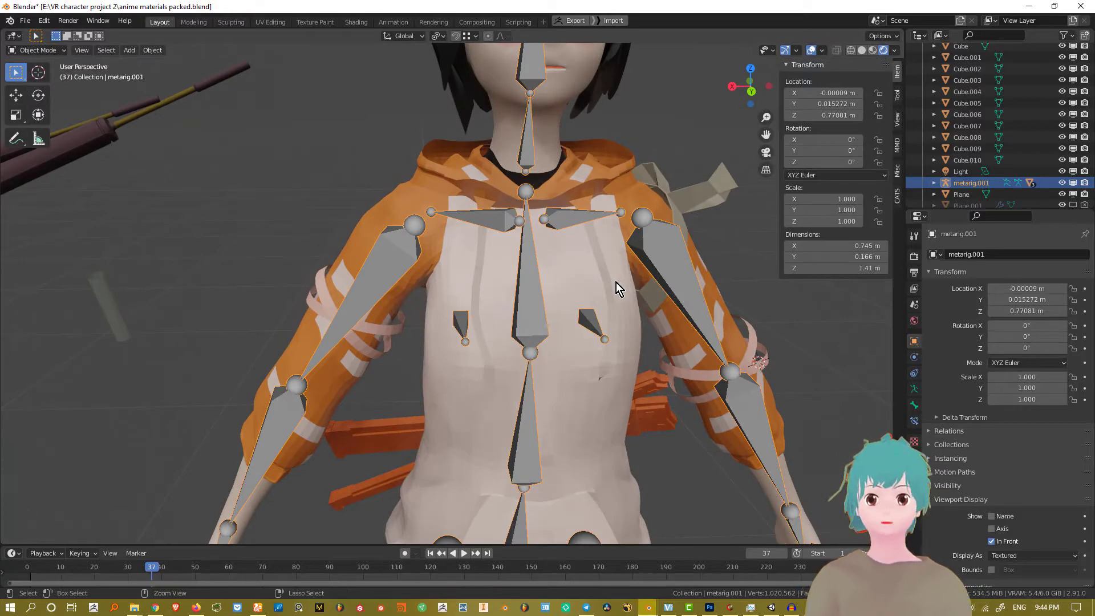
pyautogui.hotkey('ctrl', 'Tab')
pyautogui.keyDown('shift'); pyautogui.moveTo(617, 282); pyautogui.dragTo(607, 327, button='middle'); pyautogui.keyUp('shift')
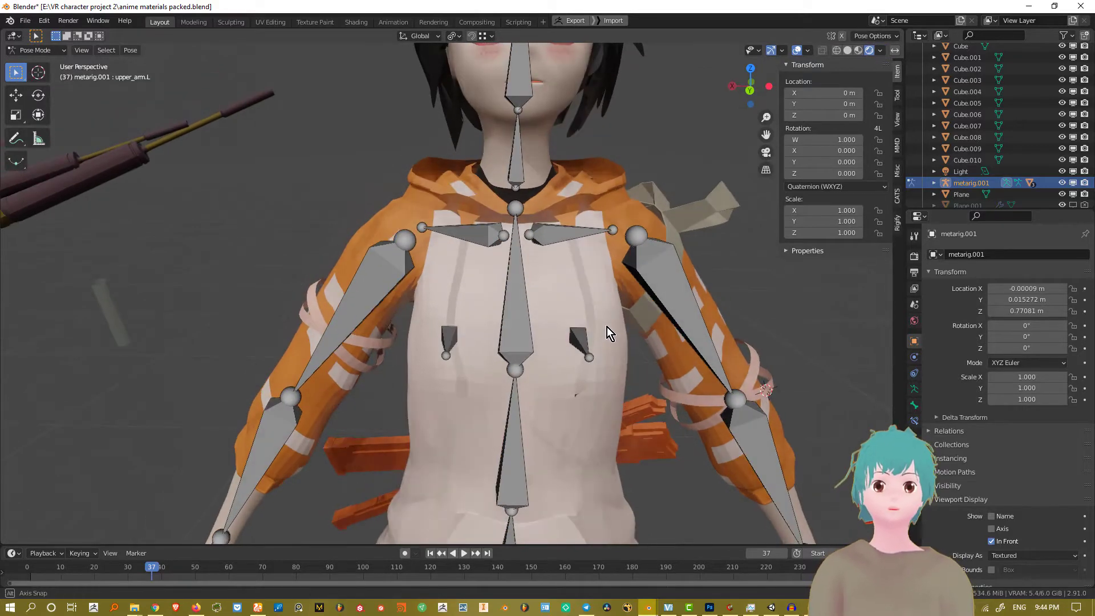
pyautogui.click(656, 274)
pyautogui.press('r')
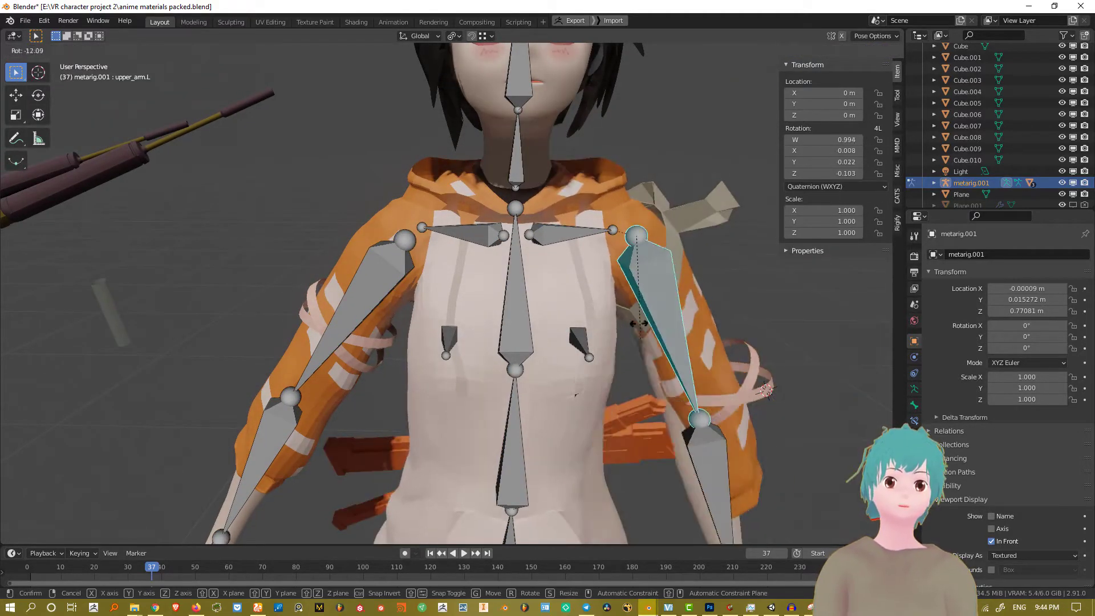
pyautogui.click(663, 255)
pyautogui.moveTo(662, 255); pyautogui.dragTo(488, 323, button='middle')
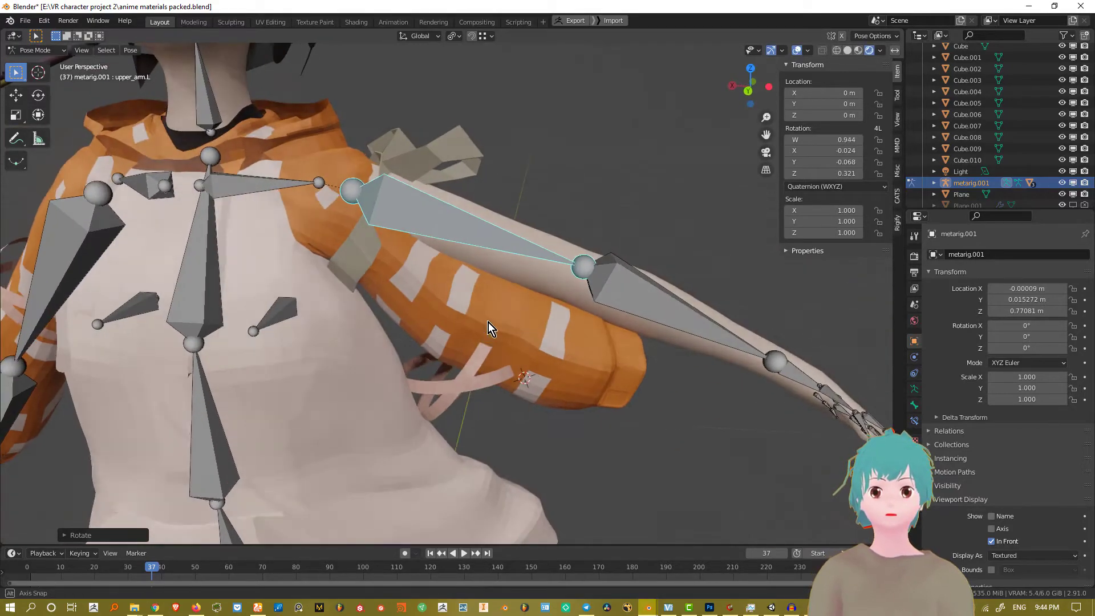
pyautogui.scroll(-4, 492, 348)
pyautogui.scroll(2, 513, 426)
pyautogui.hotkey('alt', 'r')
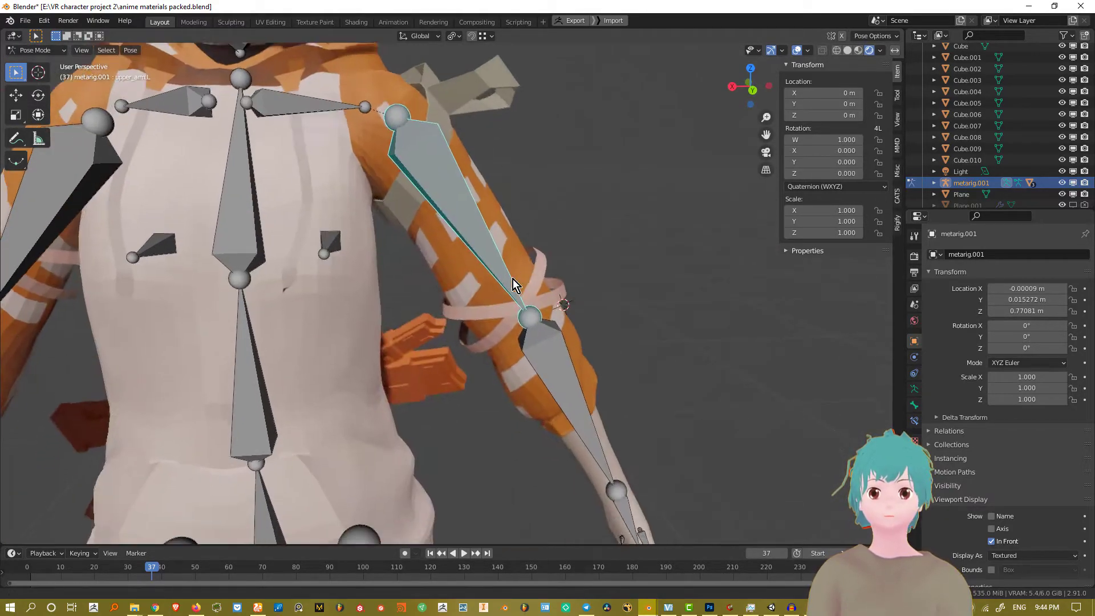
# Test-rotate the thigh.L bone to check how the leg and shorts follow it, and cancel the rotation
pyautogui.scroll(-3, 441, 400)
pyautogui.scroll(2, 405, 349)
pyautogui.keyDown('shift'); pyautogui.moveTo(448, 377); pyautogui.dragTo(425, 258, button='middle'); pyautogui.keyUp('shift')
pyautogui.click(428, 312)
pyautogui.press('r')
pyautogui.press('Escape')
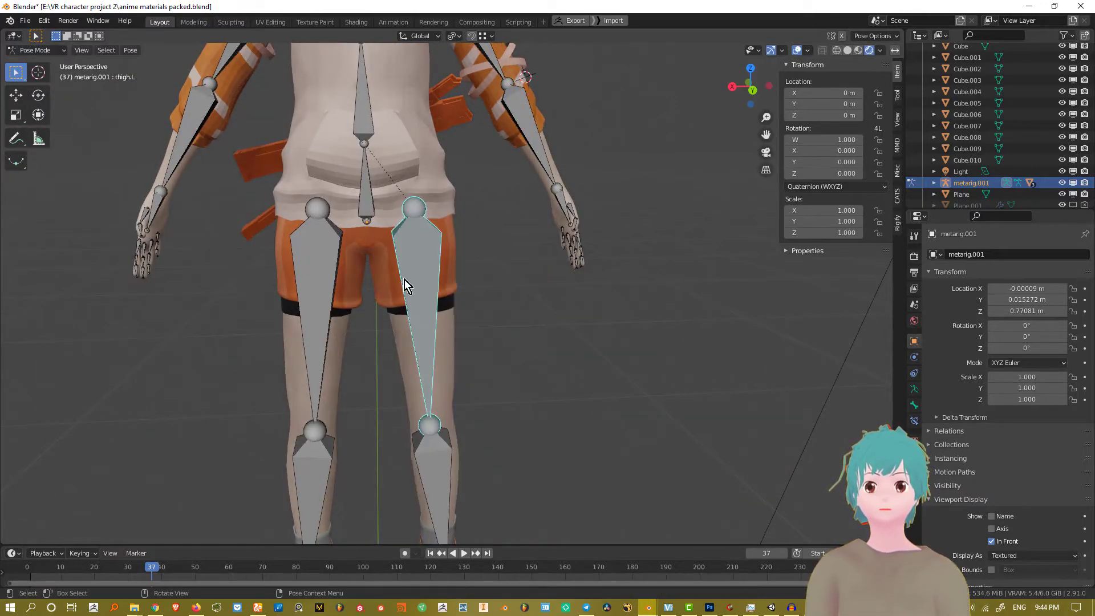
# Back in Object Mode, parent the orange shorts to the metarig.001 armature With Automatic Weights
pyautogui.hotkey('ctrl', 'Tab')
pyautogui.click(378, 261)
pyautogui.keyDown('shift'); pyautogui.click(416, 273); pyautogui.keyUp('shift')
pyautogui.hotkey('ctrl', 'p')
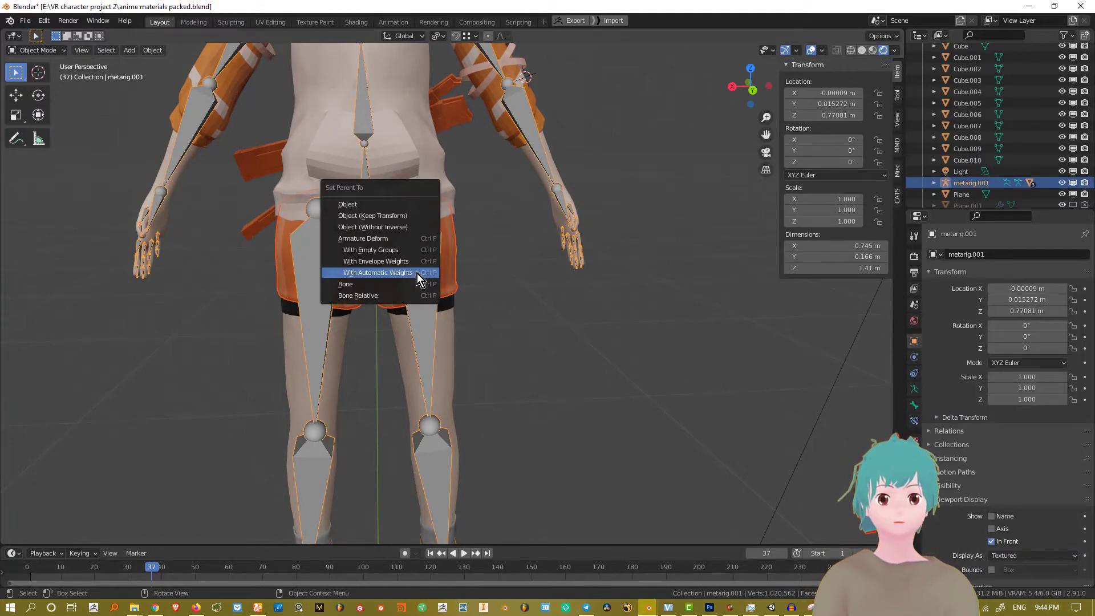
pyautogui.click(417, 273)
pyautogui.click(430, 274)
# Swing the thigh.L bone outward and inward in Pose Mode to test the shorts' deformation, and undo the rotation
pyautogui.click(430, 356)
pyautogui.hotkey('ctrl', 'Tab')
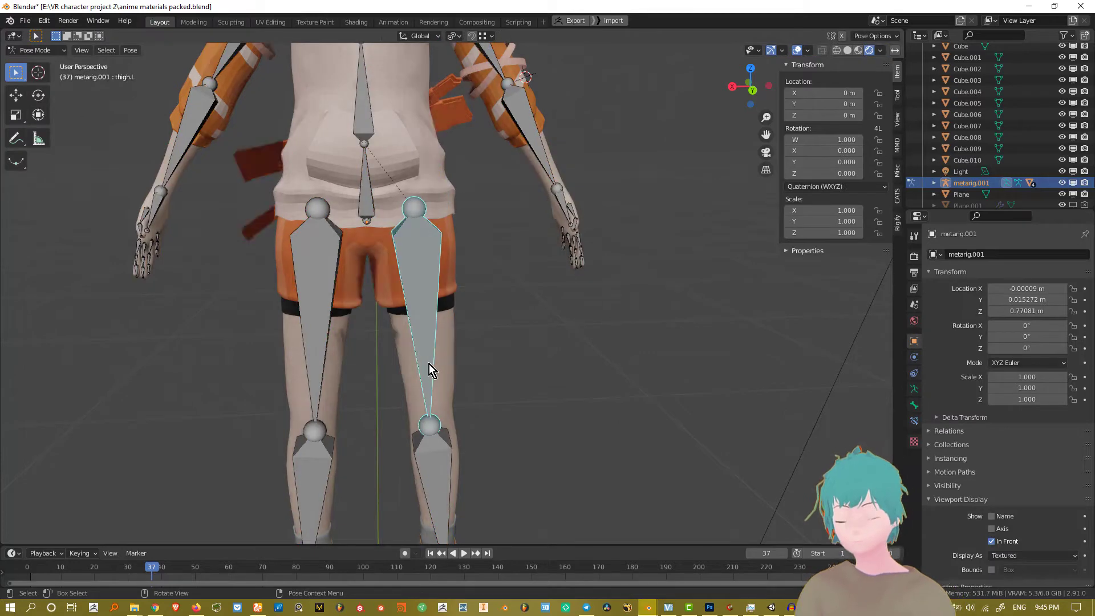
pyautogui.press('r')
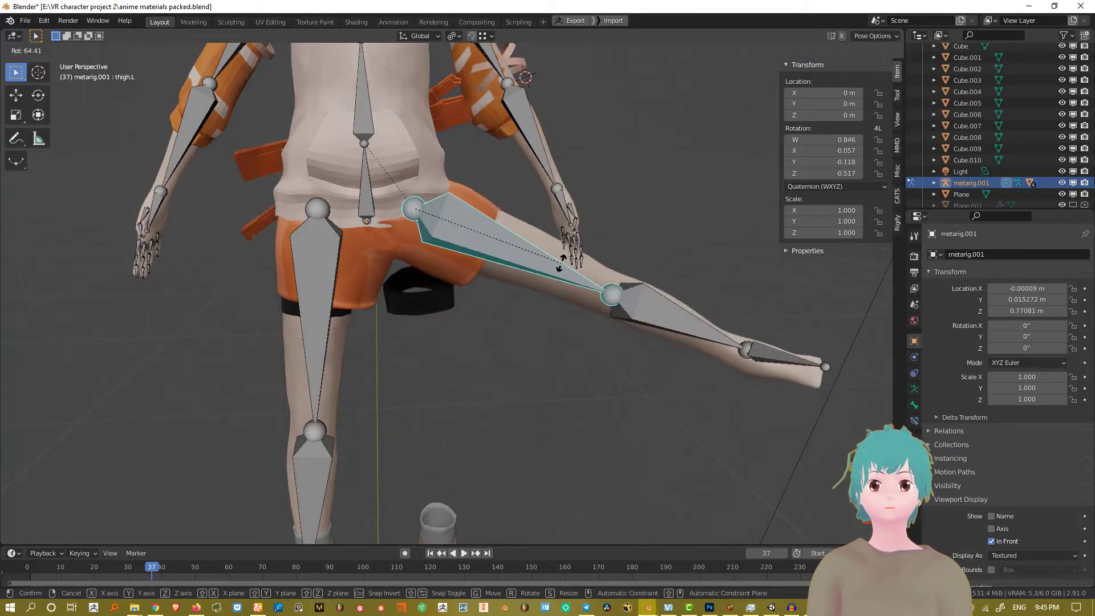
pyautogui.rightClick(561, 262)
pyautogui.scroll(5, 492, 318)
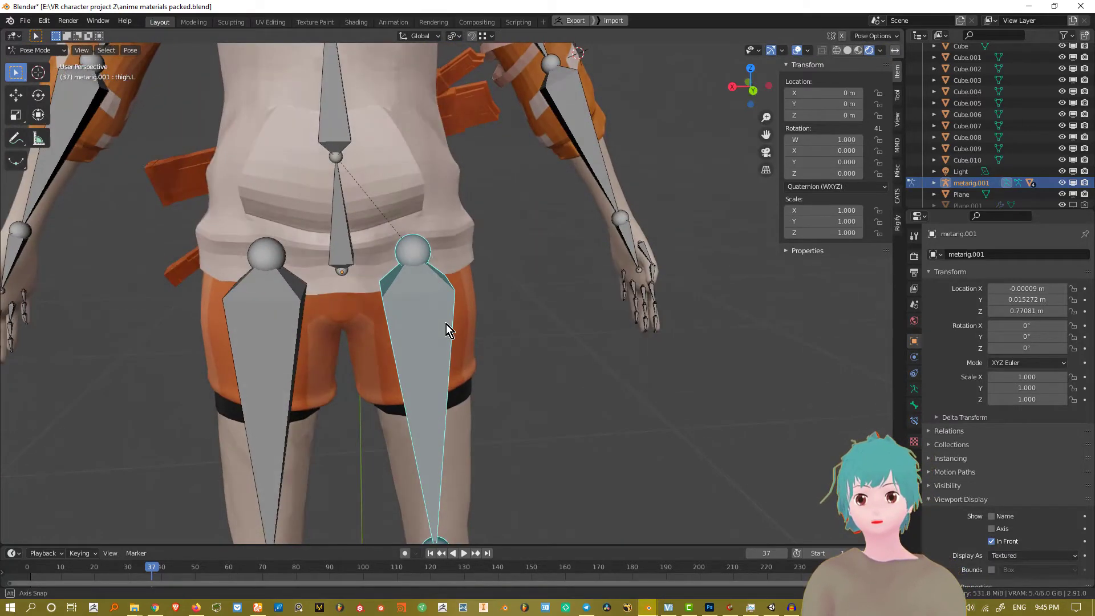
pyautogui.press('r')
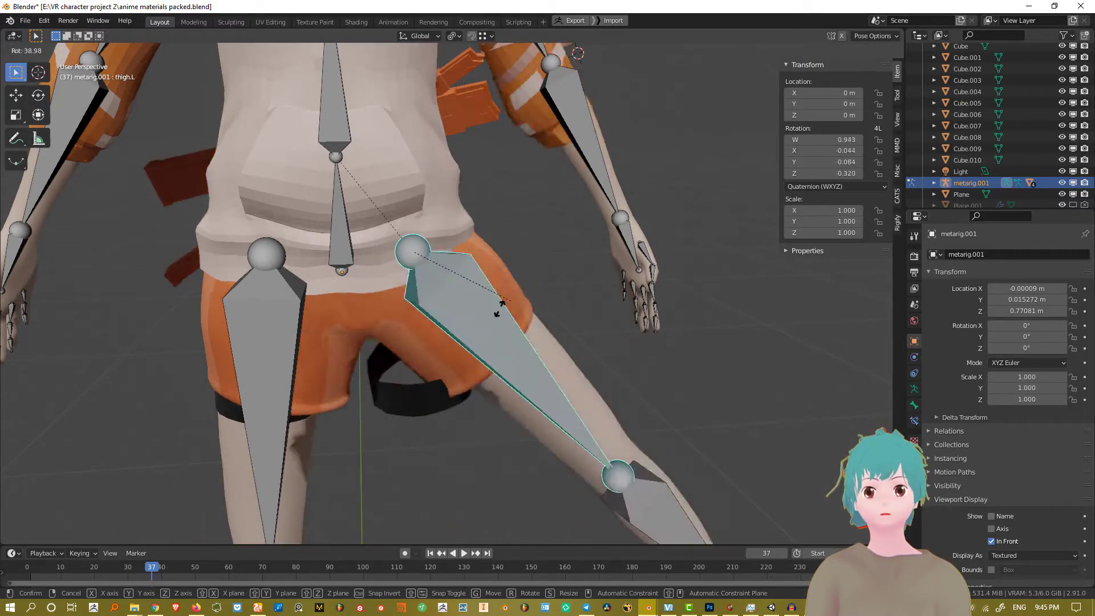
pyautogui.click(347, 376)
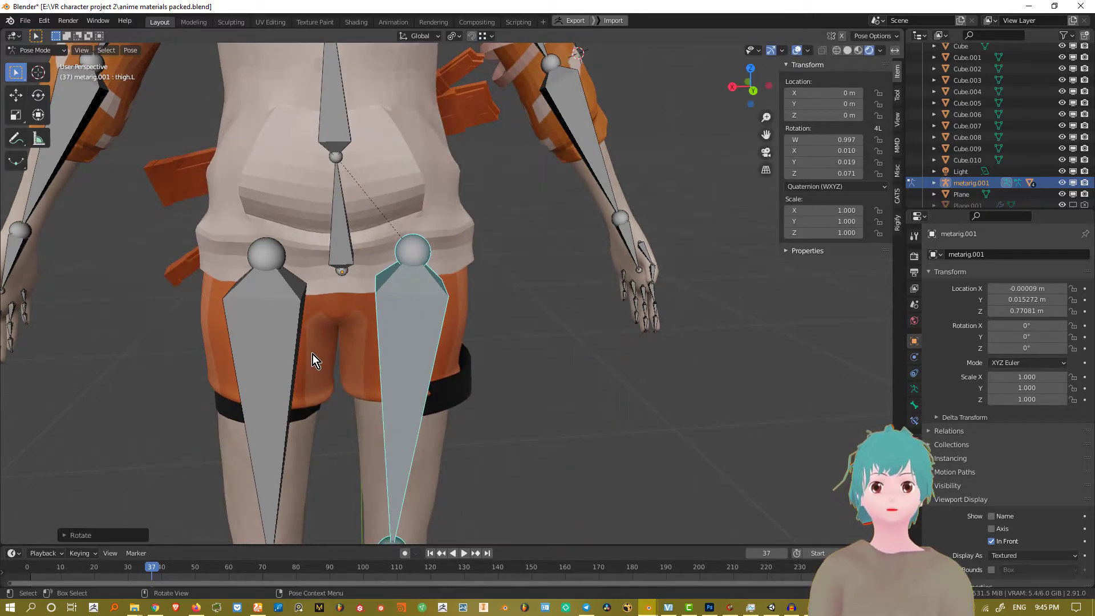
pyautogui.scroll(-4, 428, 280)
pyautogui.keyDown('shift'); pyautogui.moveTo(428, 280); pyautogui.dragTo(441, 325, button='middle'); pyautogui.keyUp('shift')
pyautogui.hotkey('ctrl', 'z')
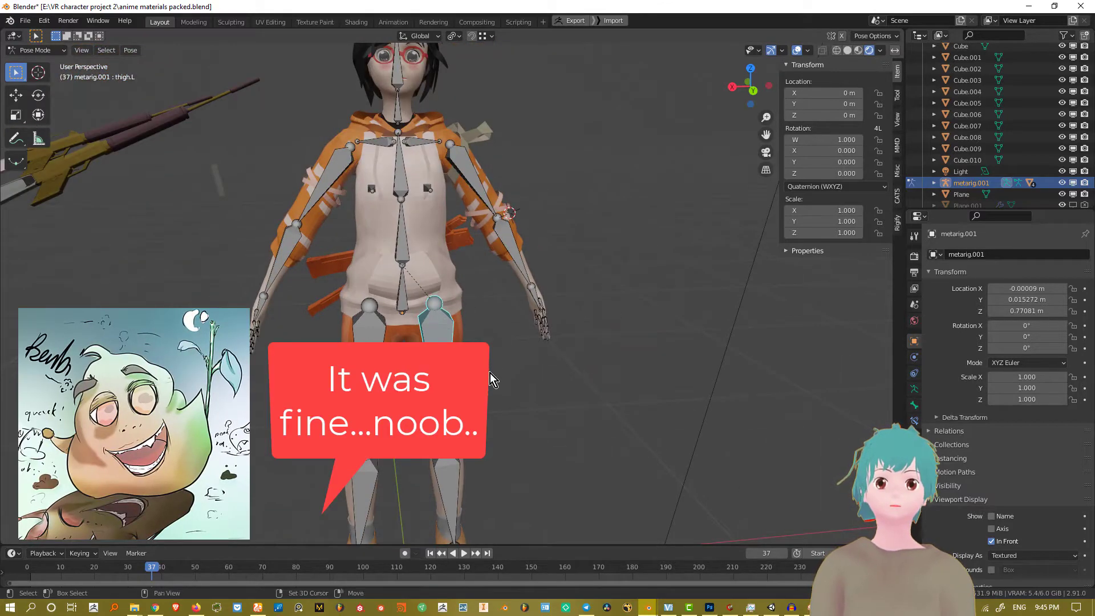
# Return the armature to Object Mode, look over the legs and feet, and select the hoodie
pyautogui.keyDown('shift'); pyautogui.scroll(-4, 492, 380); pyautogui.keyUp('shift')
pyautogui.hotkey('ctrl', 'Tab')
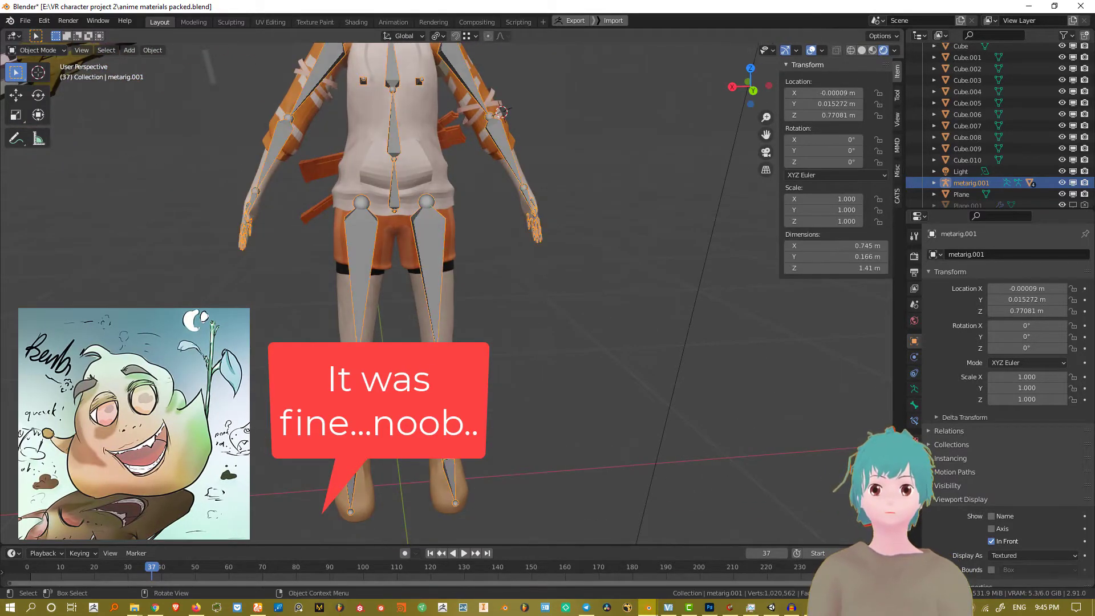
pyautogui.click(430, 465)
pyautogui.keyDown('shift'); pyautogui.scroll(5, 537, 423); pyautogui.keyUp('shift')
pyautogui.click(476, 210)
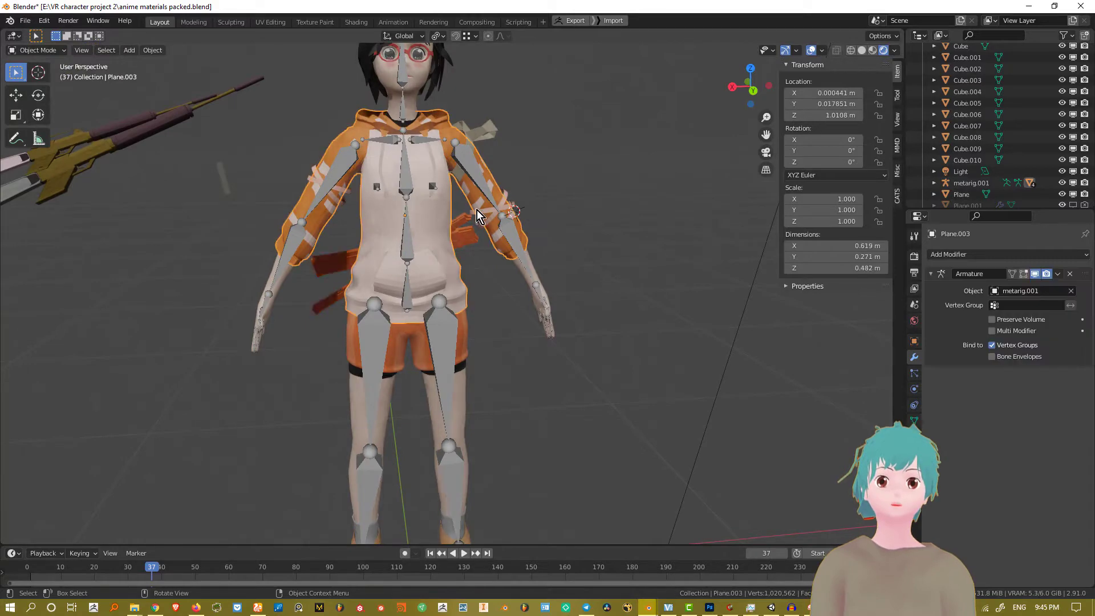
# Test-rotate the upper_arm.L bone of metarig.001 in Pose Mode, cancel the rotation, and return to Object Mode
pyautogui.keyDown('shift'); pyautogui.moveTo(476, 210); pyautogui.dragTo(469, 304, button='middle'); pyautogui.keyUp('shift')
pyautogui.scroll(3, 471, 310)
pyautogui.click(471, 244)
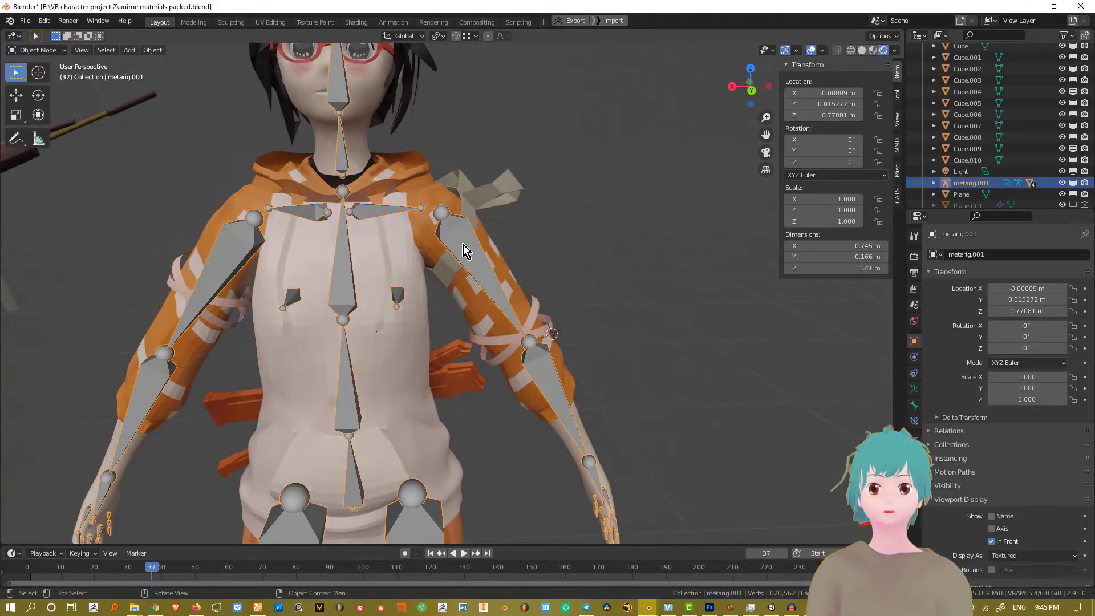
pyautogui.press('r')
pyautogui.press('Escape')
pyautogui.hotkey('ctrl', 'Tab')
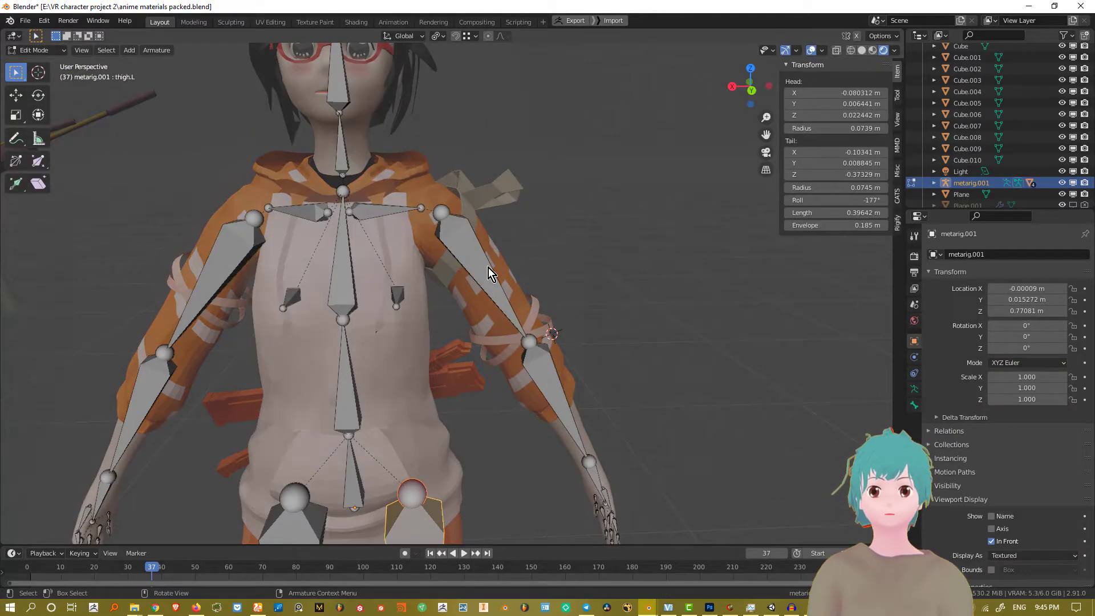
pyautogui.click(477, 276)
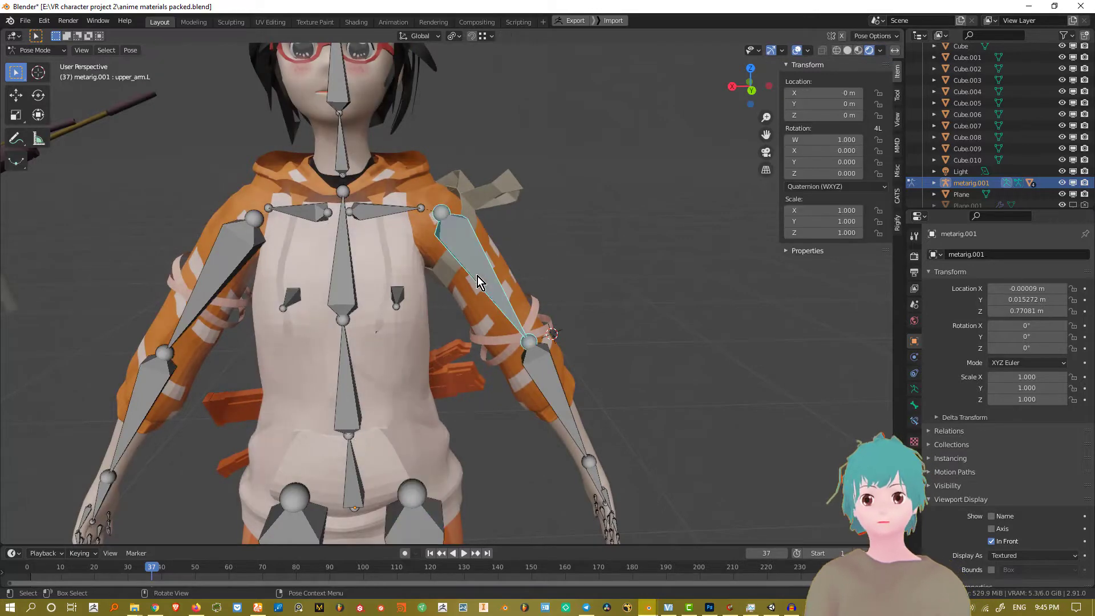
pyautogui.press('r')
pyautogui.press('Escape')
pyautogui.keyDown('shift'); pyautogui.moveTo(442, 166); pyautogui.dragTo(369, 208, button='middle'); pyautogui.keyUp('shift')
pyautogui.hotkey('ctrl', 'Tab')
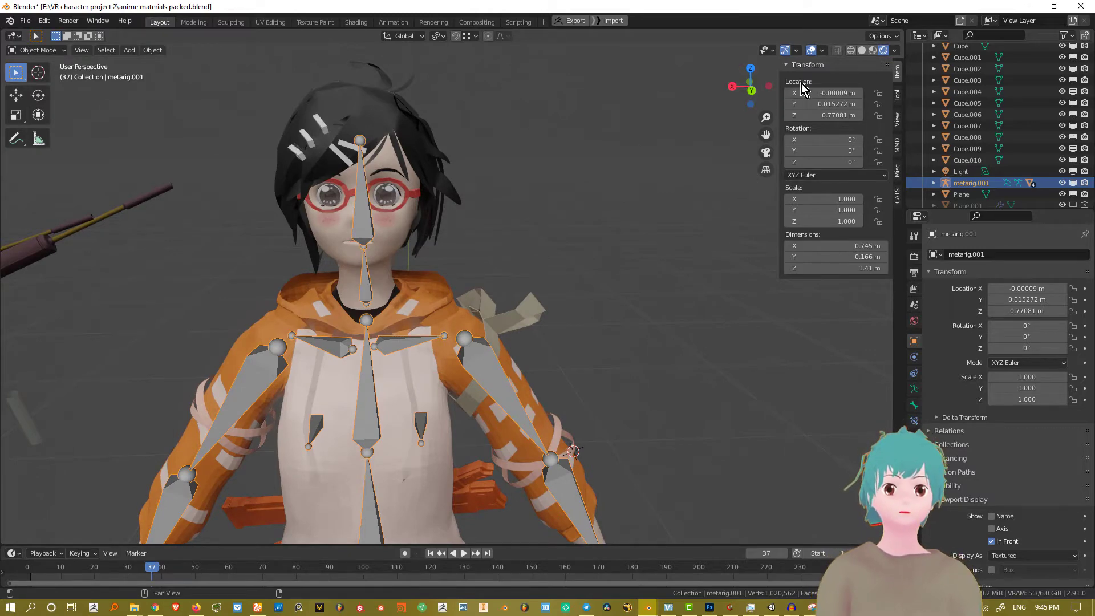
# Enable the Face Orientation overlay in the viewport
pyautogui.keyDown('shift'); pyautogui.moveTo(577, 306); pyautogui.dragTo(547, 318, button='middle'); pyautogui.keyUp('shift')
pyautogui.click(822, 50)
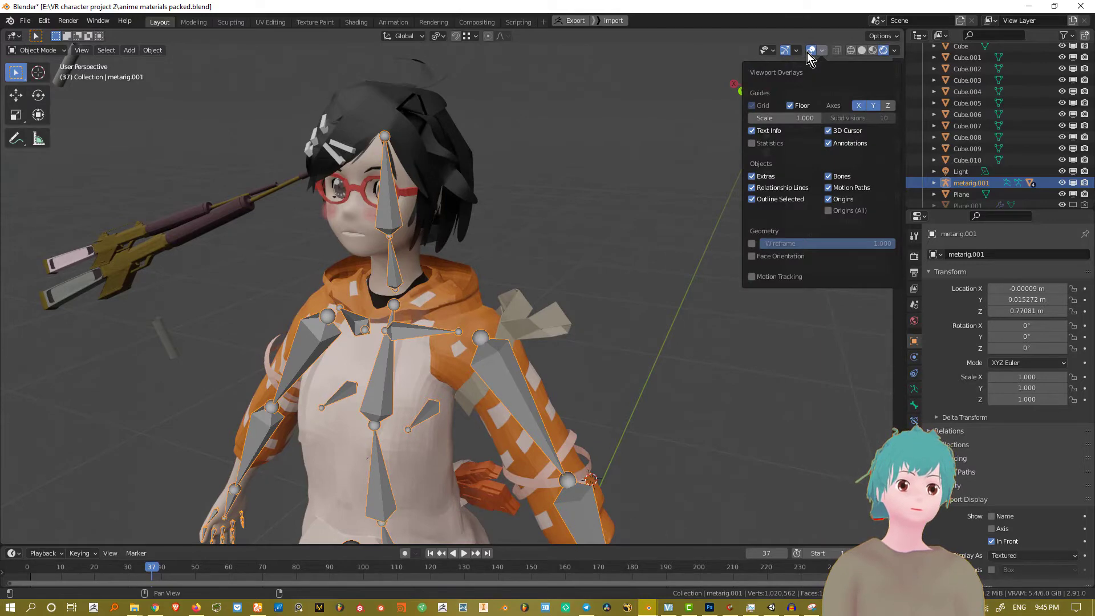
pyautogui.press('n')
pyautogui.click(822, 50)
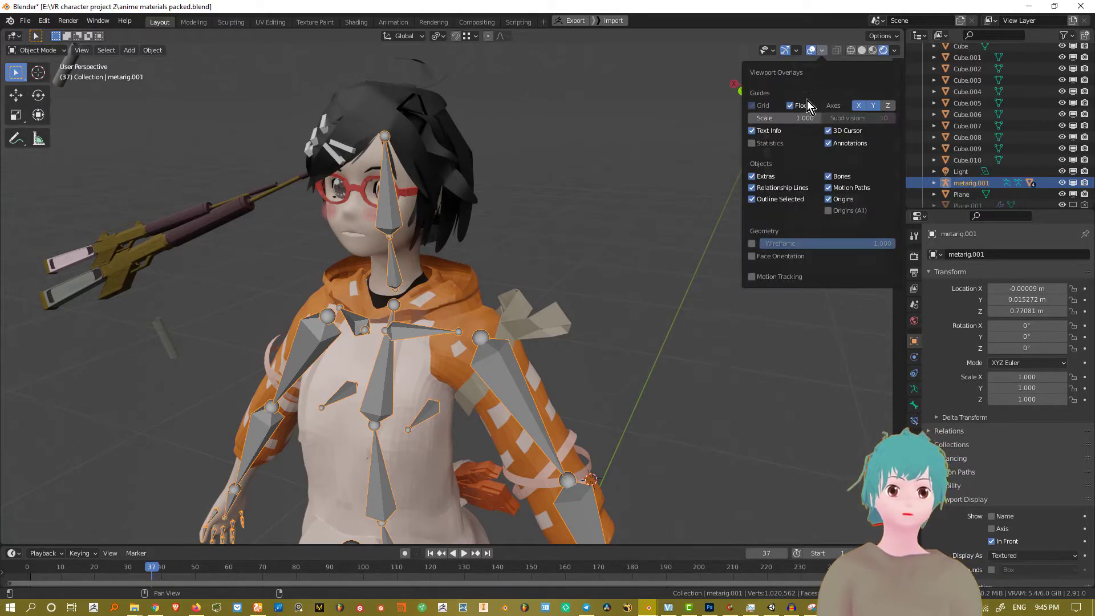
pyautogui.click(788, 256)
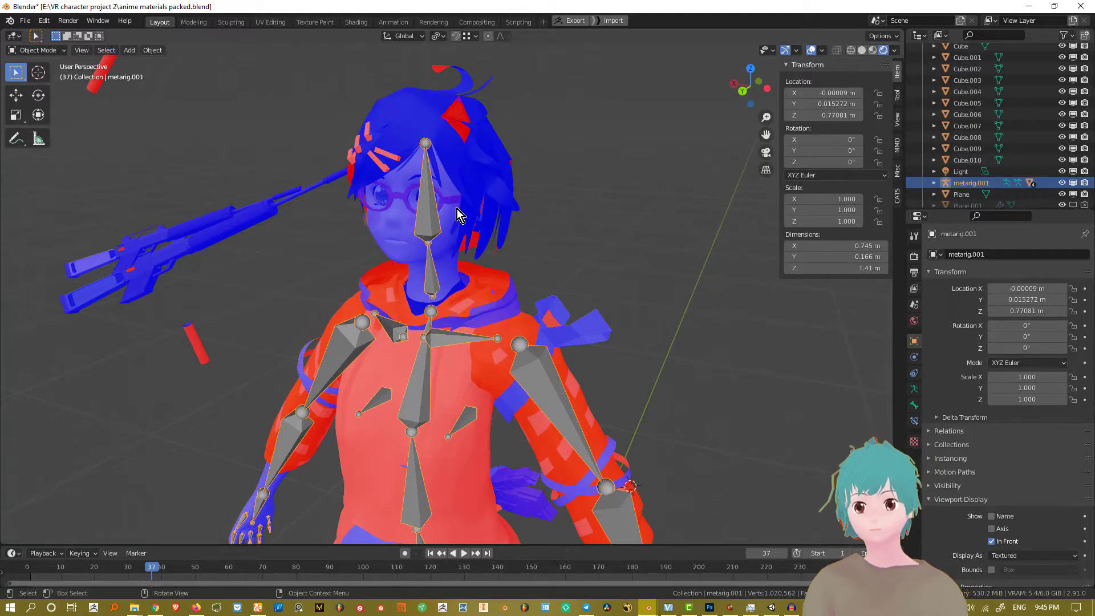
# Select the hoodie and examine its face orientation colours on the chest, sleeves and hood
pyautogui.scroll(-3, 514, 288)
pyautogui.scroll(6, 492, 316)
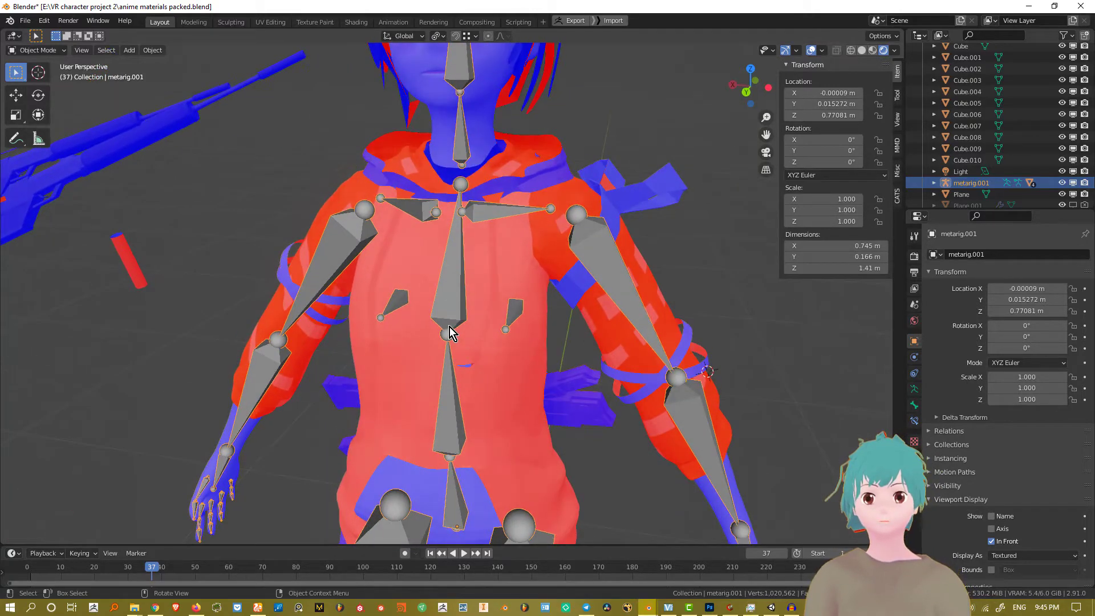
pyautogui.click(447, 326)
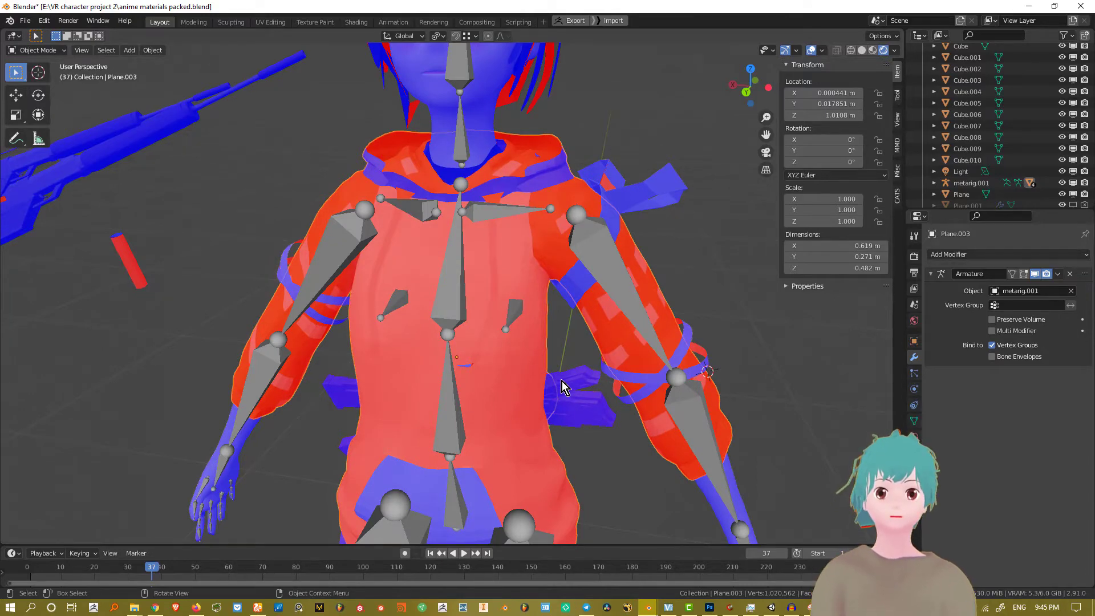
pyautogui.scroll(2, 476, 324)
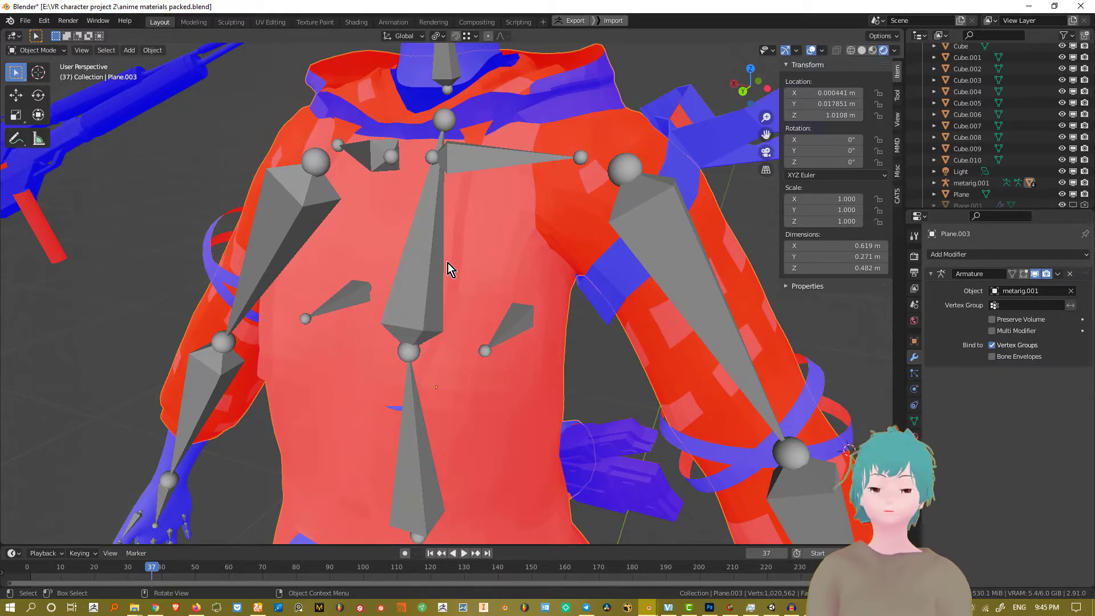
pyautogui.moveTo(448, 263); pyautogui.dragTo(437, 264, button='middle')
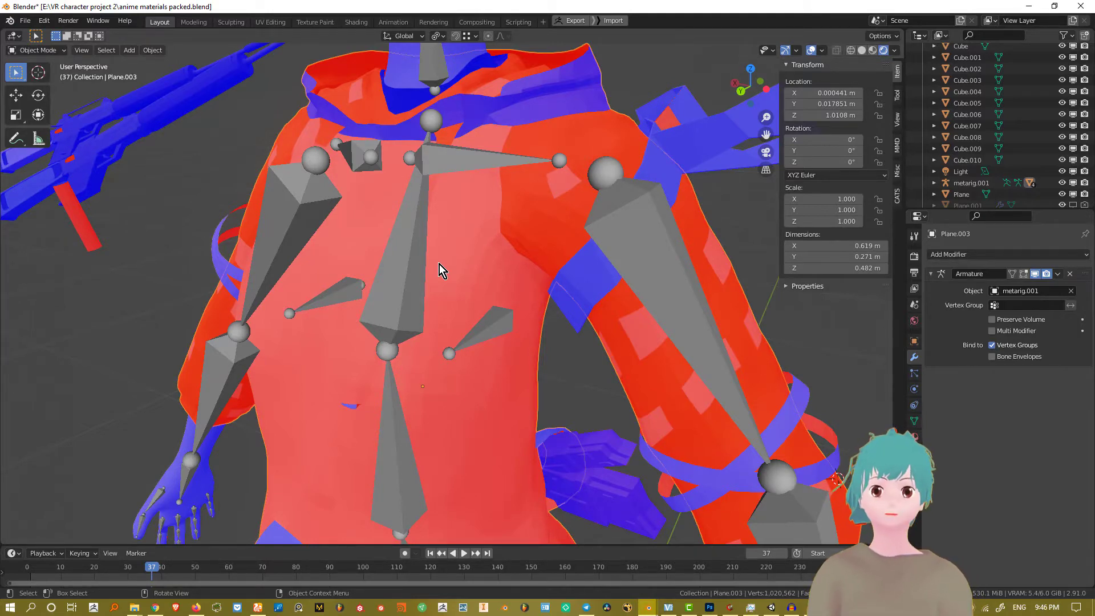
pyautogui.scroll(-6, 439, 264)
pyautogui.scroll(10, 521, 437)
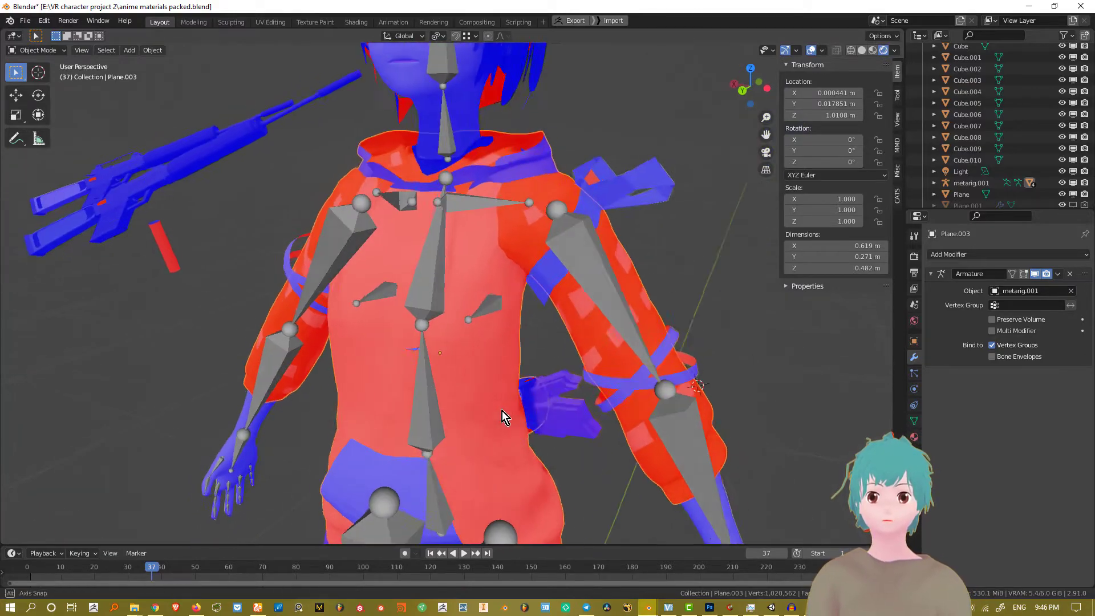
pyautogui.scroll(-8, 591, 274)
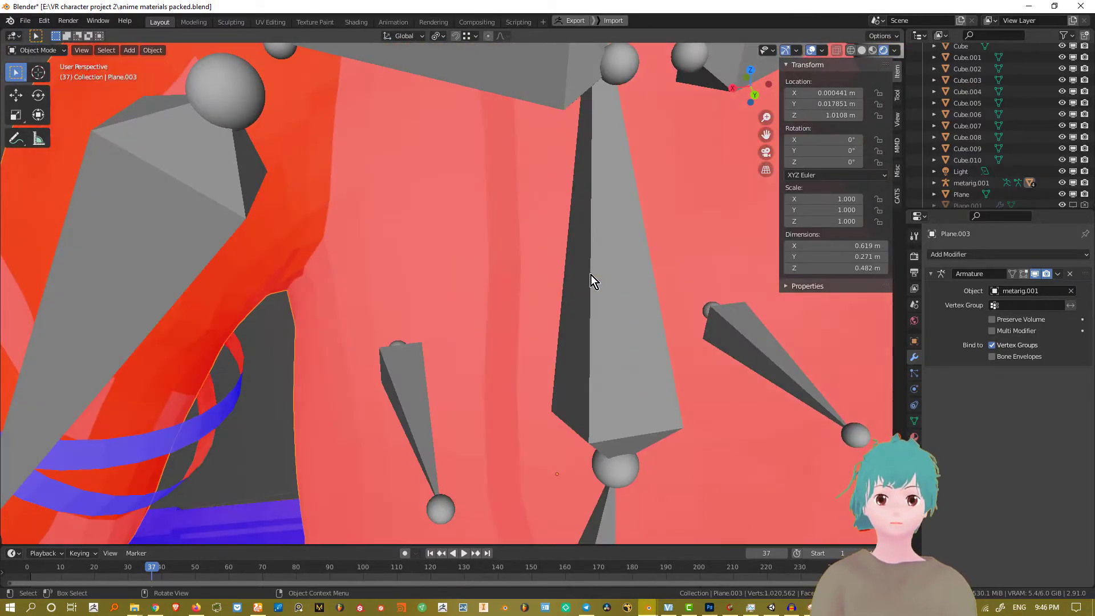
# Examine the hoodie's face orientation colours from the front and side, and enter Edit Mode on it
pyautogui.scroll(4, 551, 275)
pyautogui.moveTo(549, 278); pyautogui.dragTo(492, 275, button='middle')
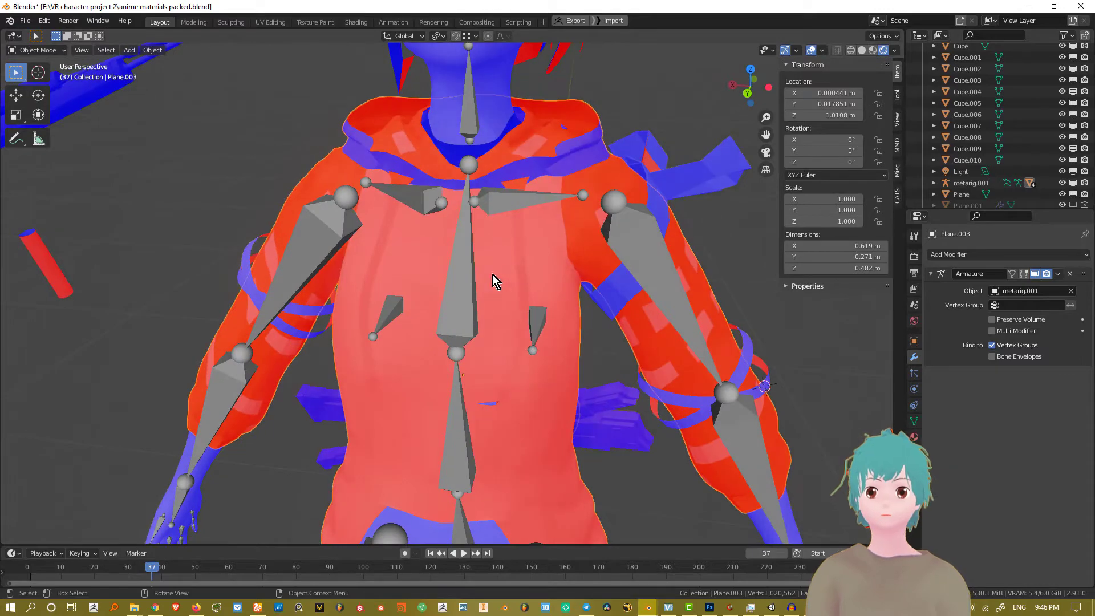
pyautogui.scroll(-4, 456, 275)
pyautogui.moveTo(411, 273); pyautogui.dragTo(360, 283, button='middle')
pyautogui.scroll(3, 359, 283)
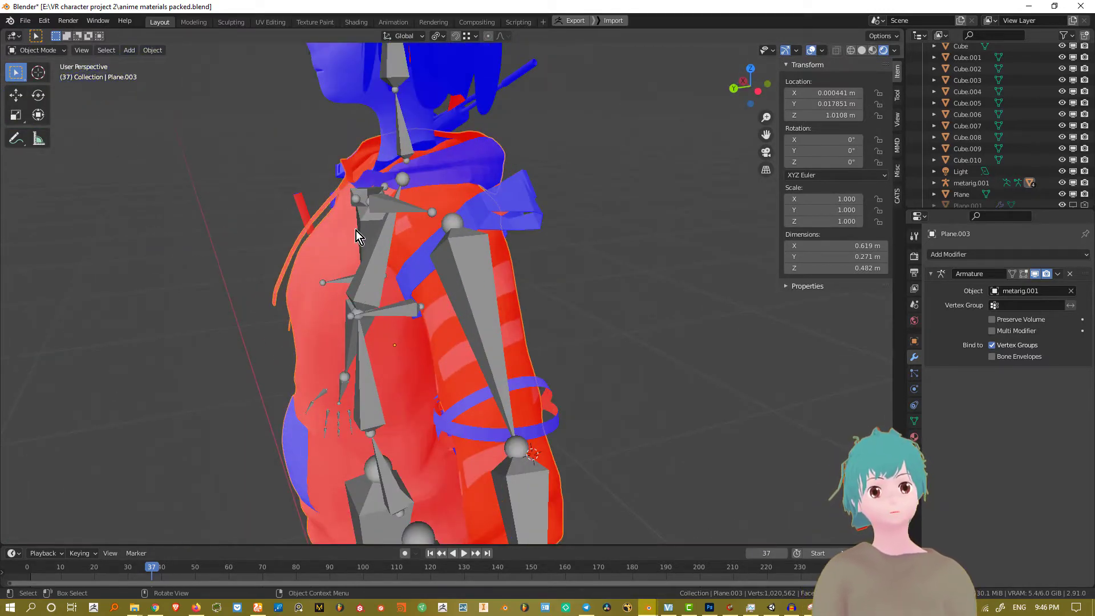
pyautogui.moveTo(351, 230); pyautogui.dragTo(244, 314, button='middle')
pyautogui.scroll(2, 405, 247)
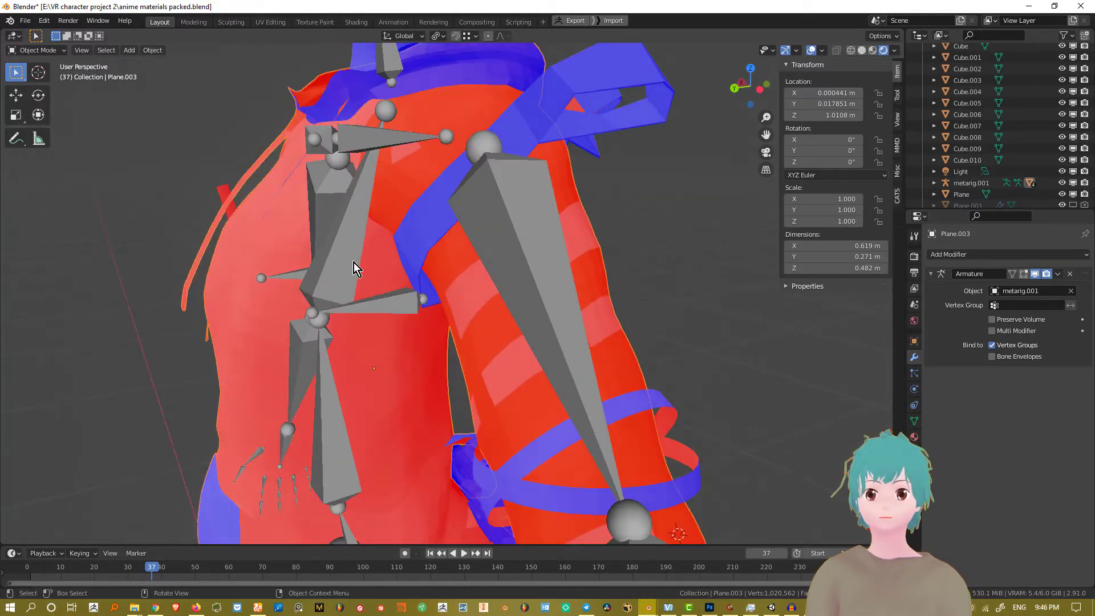
pyautogui.moveTo(370, 258); pyautogui.dragTo(498, 290, button='middle')
pyautogui.press('Tab')
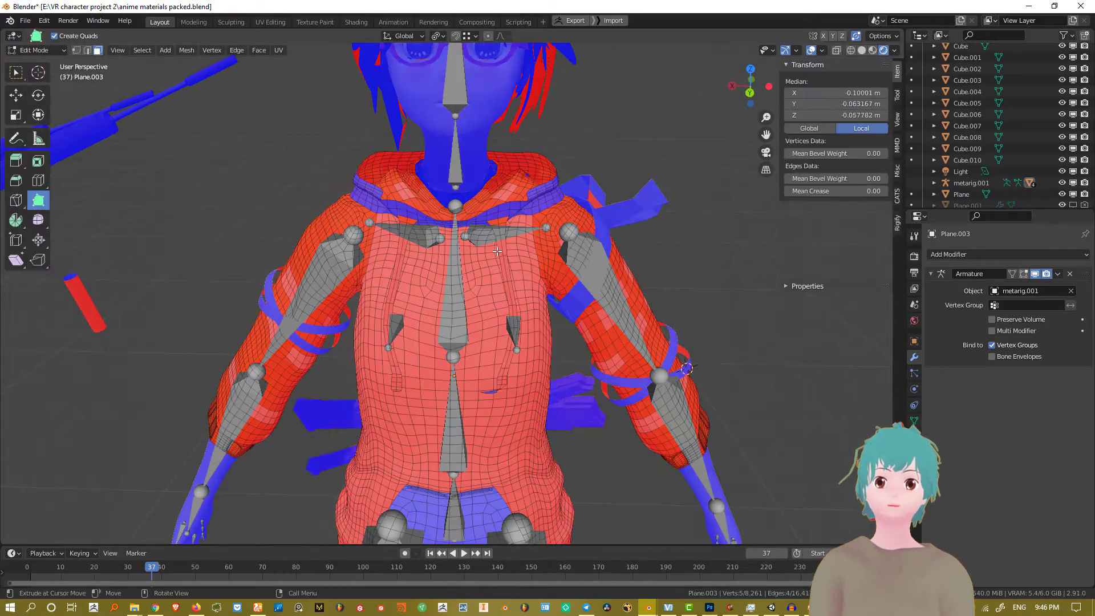
pyautogui.scroll(2, 436, 227)
pyautogui.keyDown('shift'); pyautogui.moveTo(437, 227); pyautogui.dragTo(376, 388, button='middle'); pyautogui.keyUp('shift')
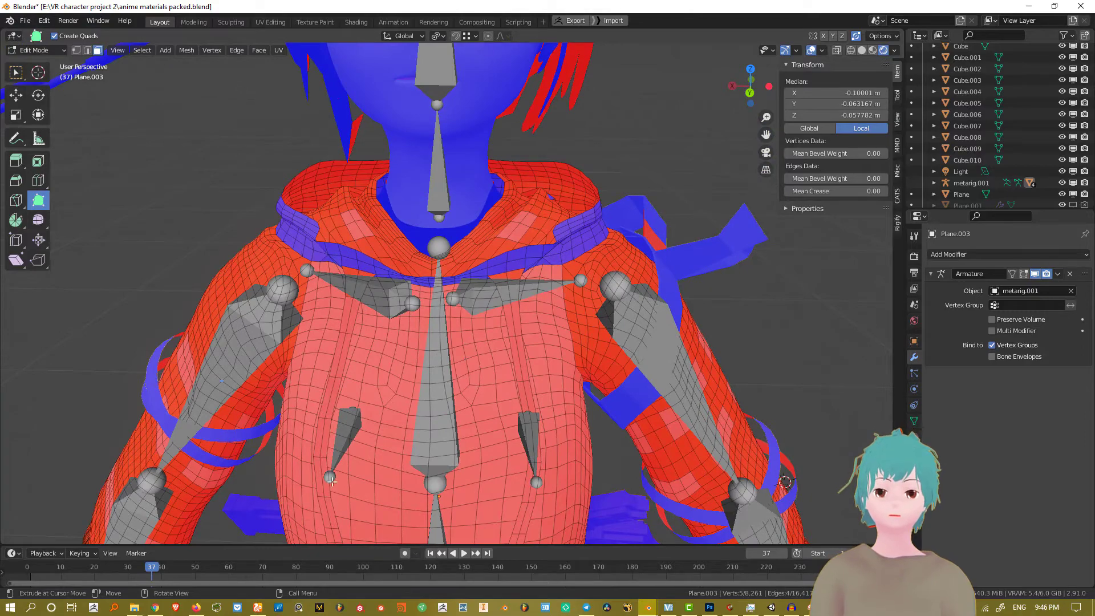
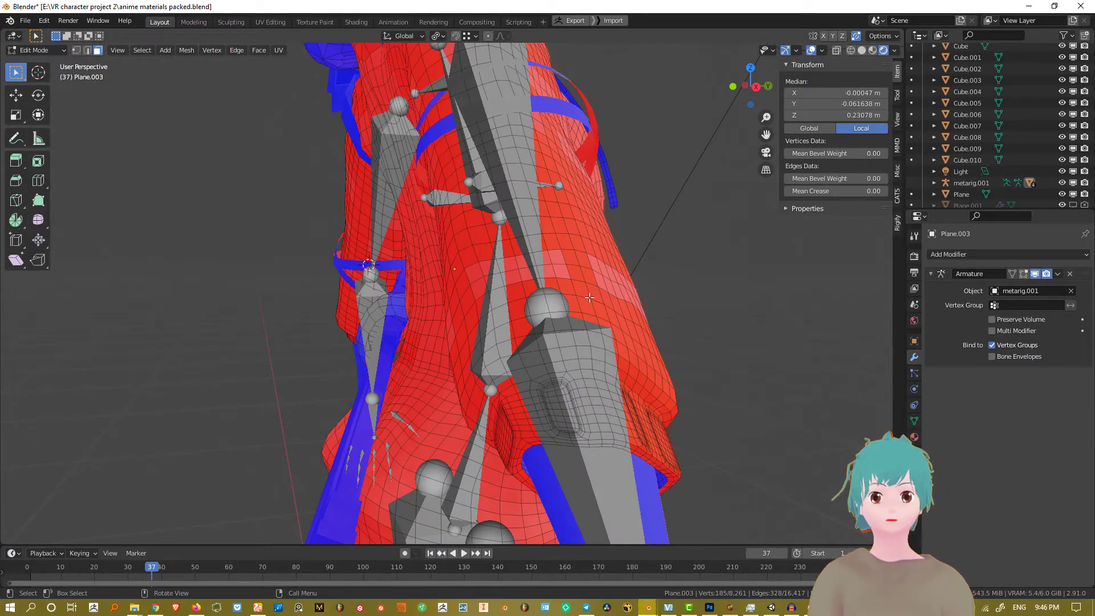
# Inspect the hoodie's sleeve and cuff mesh in wireframe display, and restore the previous shading
pyautogui.moveTo(608, 337); pyautogui.dragTo(594, 330, button='middle')
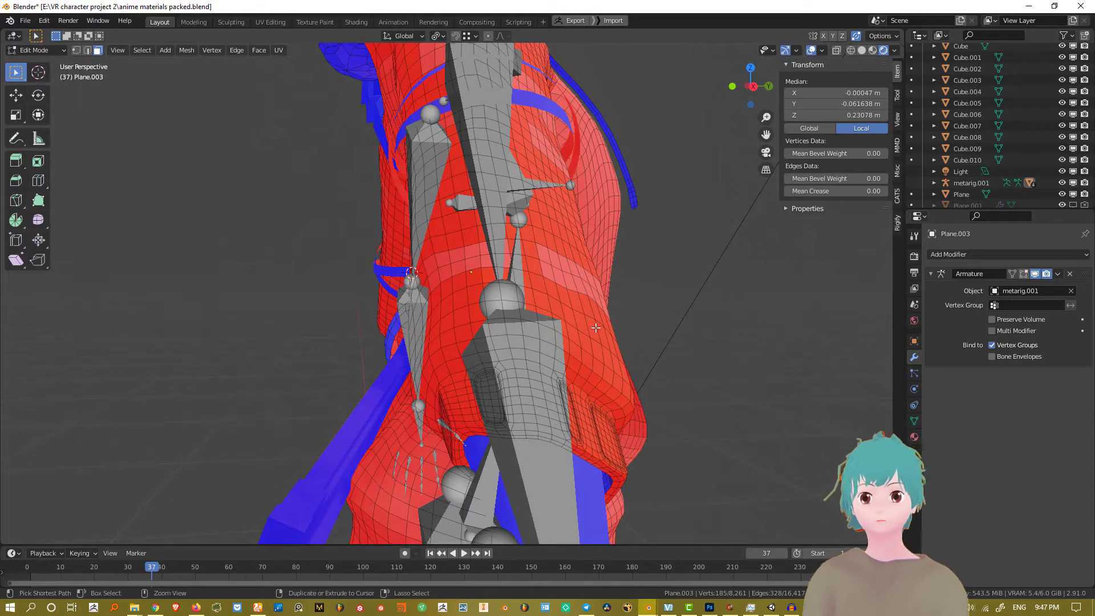
pyautogui.hotkey('ctrl', 'Tab')
pyautogui.click(526, 336)
pyautogui.click(560, 321)
pyautogui.moveTo(561, 321); pyautogui.dragTo(597, 323, button='middle')
pyautogui.click(622, 320)
pyautogui.press('Tab')
pyautogui.scroll(5, 596, 320)
pyautogui.scroll(-6, 595, 345)
pyautogui.hotkey('shift', 'z')
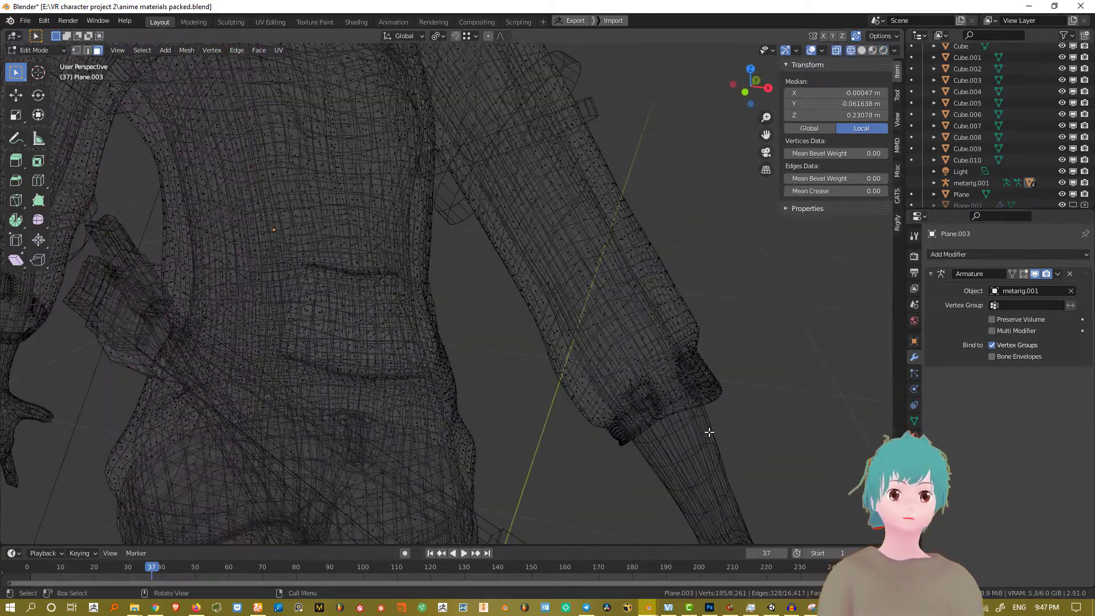
pyautogui.scroll(2, 701, 427)
pyautogui.moveTo(651, 393); pyautogui.dragTo(576, 380, button='middle')
pyautogui.moveTo(592, 422); pyautogui.dragTo(476, 326, button='middle')
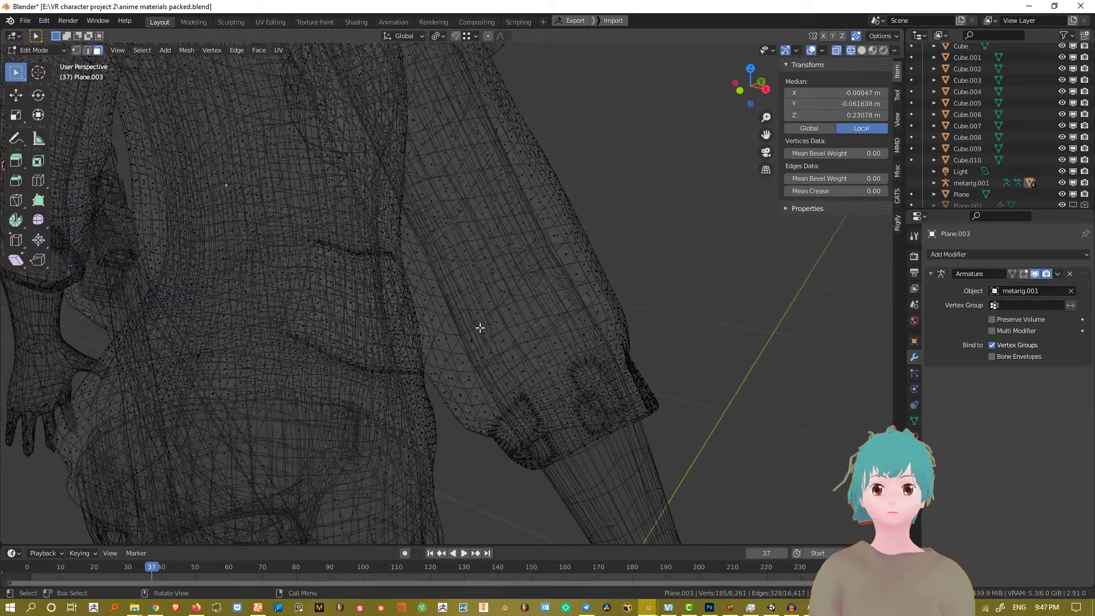
pyautogui.hotkey('shift', 'z')
# Add the blue face loops on one side of the hood's front edge to the face selection
pyautogui.scroll(-4, 535, 313)
pyautogui.moveTo(570, 166)
pyautogui.keyDown('shift'); pyautogui.mouseDown(button='middle')
pyautogui.moveTo(633, 257)
pyautogui.moveTo(559, 244)
pyautogui.moveTo(561, 340)
pyautogui.mouseUp(button='middle'); pyautogui.keyUp('shift')
pyautogui.moveTo(561, 341); pyautogui.dragTo(470, 346, button='middle')
pyautogui.scroll(3, 470, 346)
pyautogui.moveTo(576, 292); pyautogui.dragTo(596, 303, button='middle')
pyautogui.press('Tab')
pyautogui.press('Tab')
pyautogui.scroll(2, 524, 297)
pyautogui.scroll(2, 570, 299)
pyautogui.keyDown('shift'); pyautogui.moveTo(379, 301); pyautogui.dragTo(505, 342, button='middle'); pyautogui.keyUp('shift')
pyautogui.scroll(3, 524, 346)
pyautogui.keyDown('alt'); pyautogui.keyDown('shift'); pyautogui.click(488, 356); pyautogui.keyUp('shift'); pyautogui.keyUp('alt')
pyautogui.hotkey('ctrl', 'z')
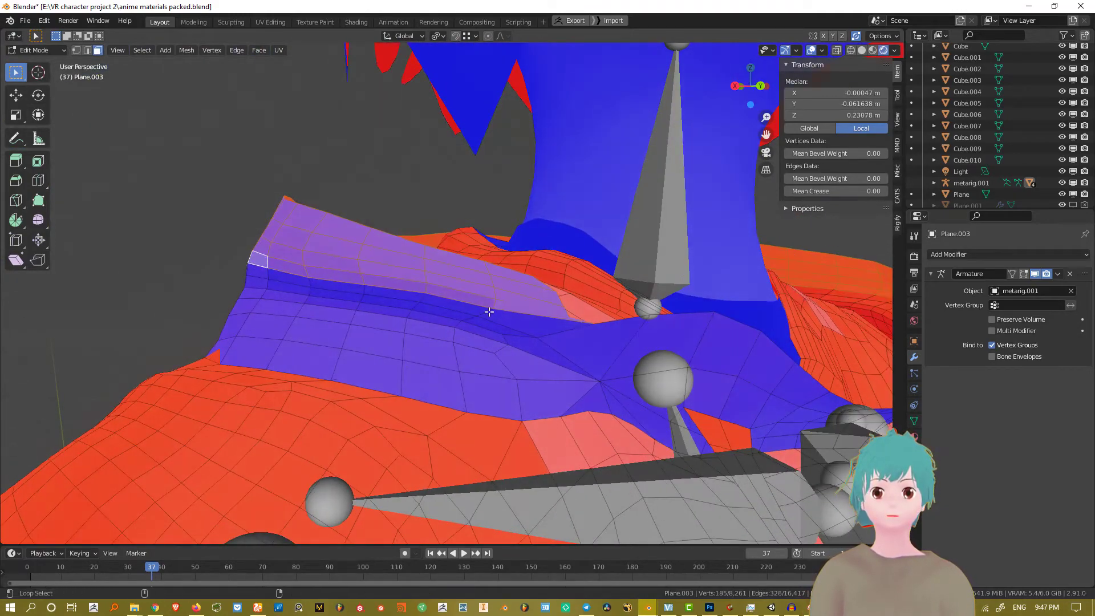
pyautogui.keyDown('alt'); pyautogui.keyDown('shift'); pyautogui.click(472, 315); pyautogui.keyUp('shift'); pyautogui.keyUp('alt')
pyautogui.keyDown('alt'); pyautogui.keyDown('shift'); pyautogui.click(472, 317); pyautogui.keyUp('shift'); pyautogui.keyUp('alt')
pyautogui.hotkey('ctrl', 'z')
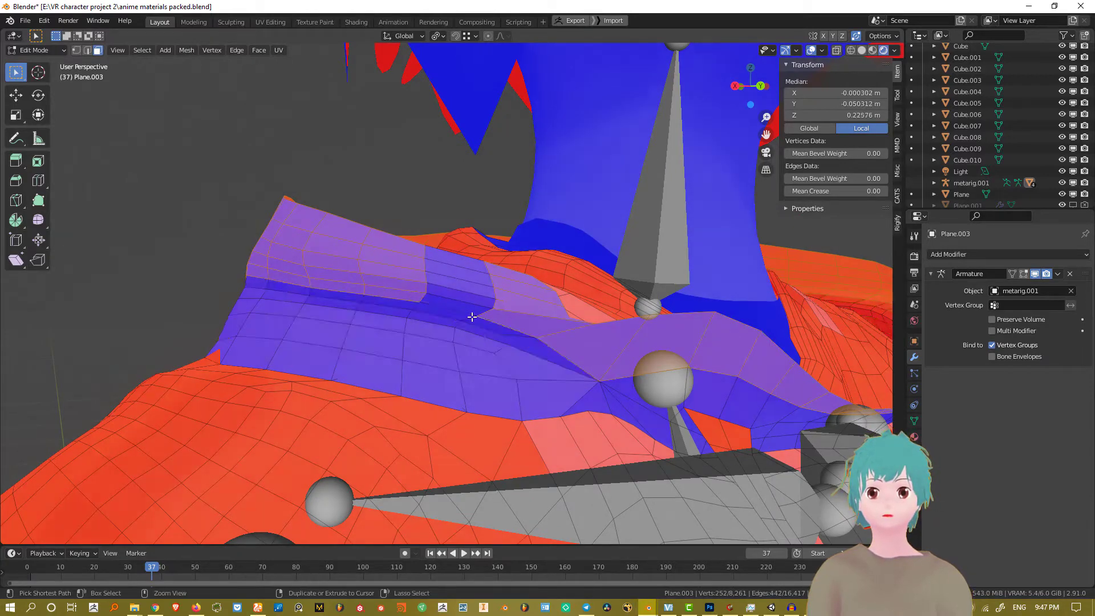
pyautogui.keyDown('alt'); pyautogui.keyDown('shift'); pyautogui.click(460, 336); pyautogui.keyUp('shift'); pyautogui.keyUp('alt')
pyautogui.keyDown('alt'); pyautogui.keyDown('shift'); pyautogui.click(459, 384); pyautogui.keyUp('shift'); pyautogui.keyUp('alt')
# Extend the face selection with the blue loops across the front centre of the hoodie's collar
pyautogui.moveTo(599, 401); pyautogui.dragTo(475, 366, button='middle')
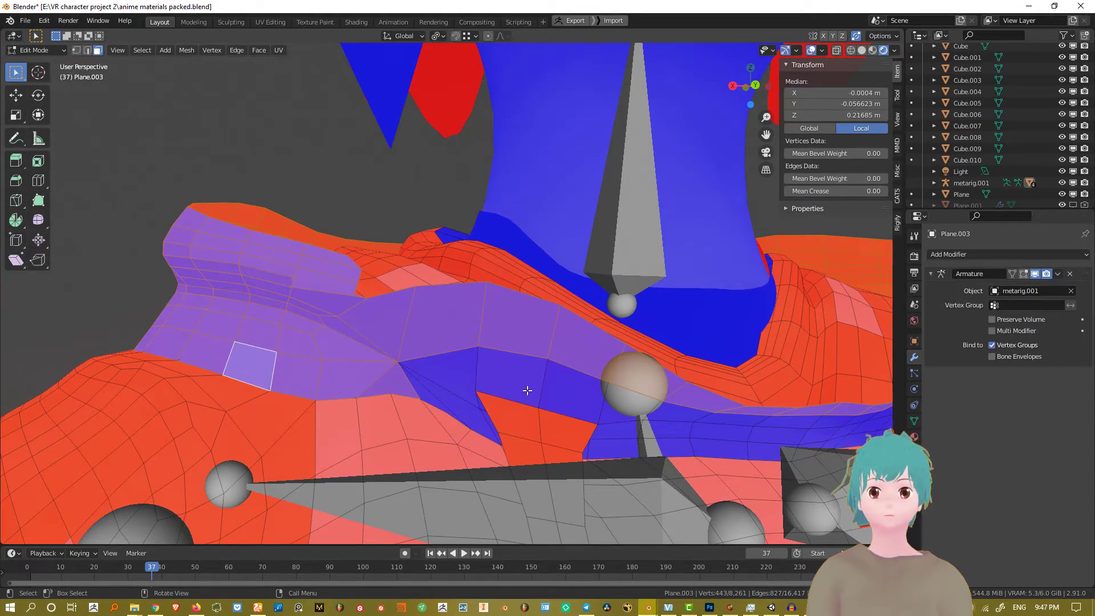
pyautogui.keyDown('alt'); pyautogui.keyDown('shift'); pyautogui.click(479, 369); pyautogui.keyUp('shift'); pyautogui.keyUp('alt')
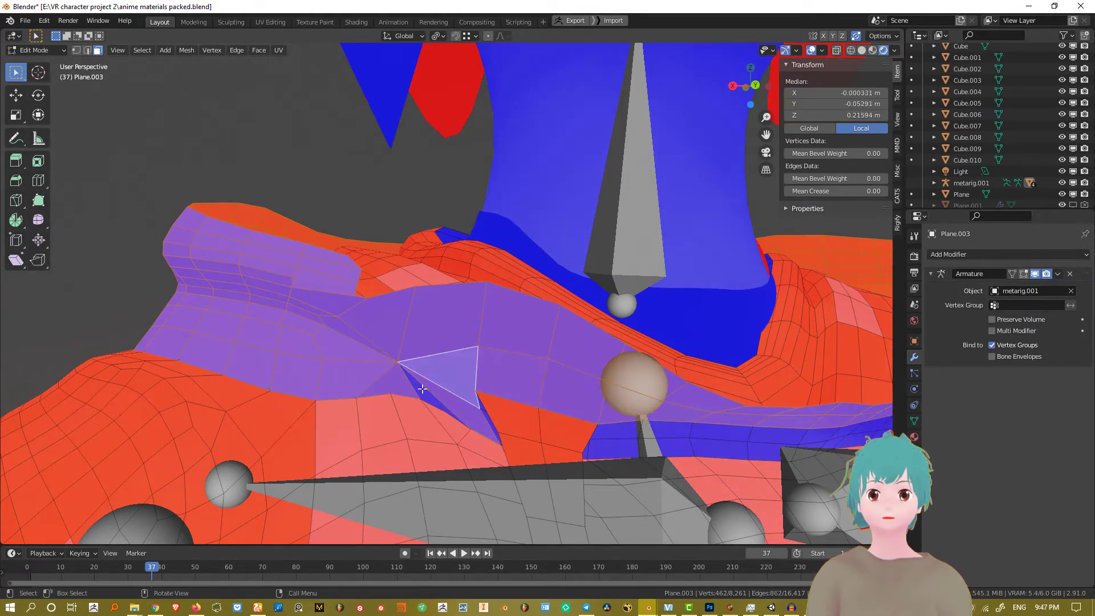
pyautogui.keyDown('shift'); pyautogui.moveTo(680, 417); pyautogui.dragTo(302, 392, button='middle'); pyautogui.keyUp('shift')
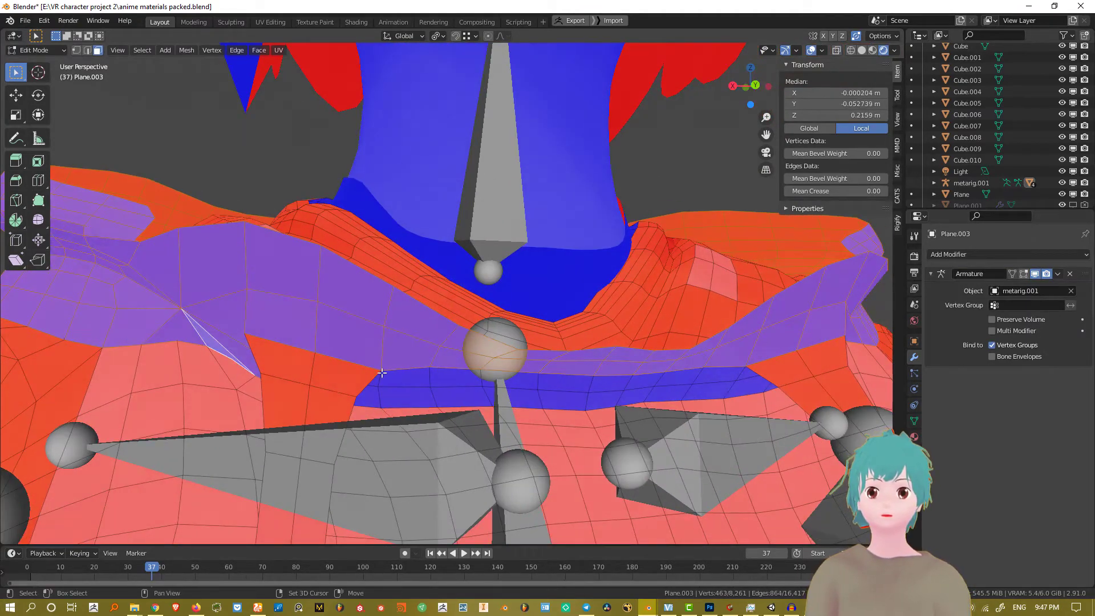
pyautogui.moveTo(357, 367); pyautogui.dragTo(407, 360, button='middle')
pyautogui.keyDown('alt'); pyautogui.keyDown('shift'); pyautogui.click(377, 328); pyautogui.keyUp('shift'); pyautogui.keyUp('alt')
# Add the blue face loops around the underside of the hood at the back to the selection
pyautogui.moveTo(542, 350); pyautogui.dragTo(436, 393, button='middle')
pyautogui.scroll(-4, 519, 363)
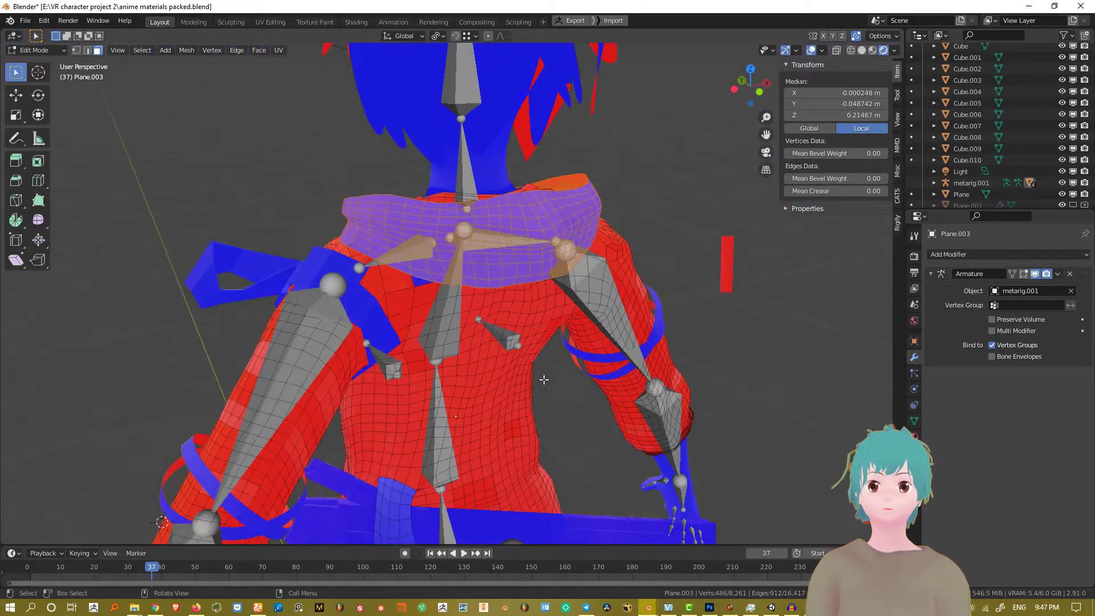
pyautogui.moveTo(538, 361); pyautogui.dragTo(498, 345, button='middle')
pyautogui.moveTo(388, 319); pyautogui.dragTo(503, 235, button='middle')
pyautogui.scroll(5, 505, 300)
pyautogui.keyDown('alt'); pyautogui.keyDown('shift'); pyautogui.click(493, 159); pyautogui.keyUp('shift'); pyautogui.keyUp('alt')
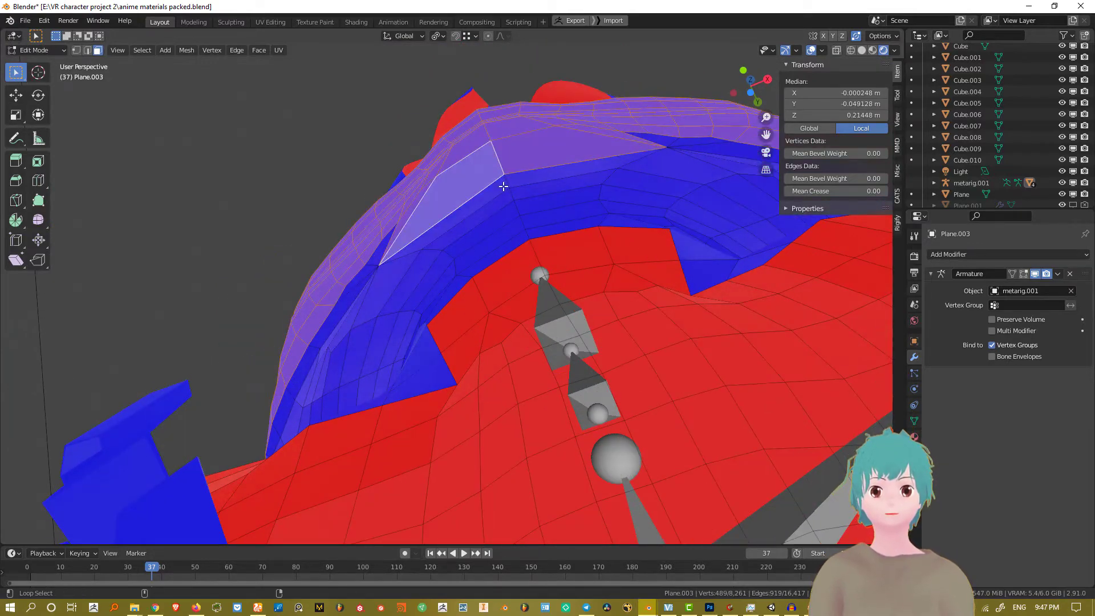
pyautogui.keyDown('alt'); pyautogui.keyDown('shift'); pyautogui.click(514, 202); pyautogui.keyUp('shift'); pyautogui.keyUp('alt')
pyautogui.keyDown('alt'); pyautogui.keyDown('shift'); pyautogui.click(510, 183); pyautogui.keyUp('shift'); pyautogui.keyUp('alt')
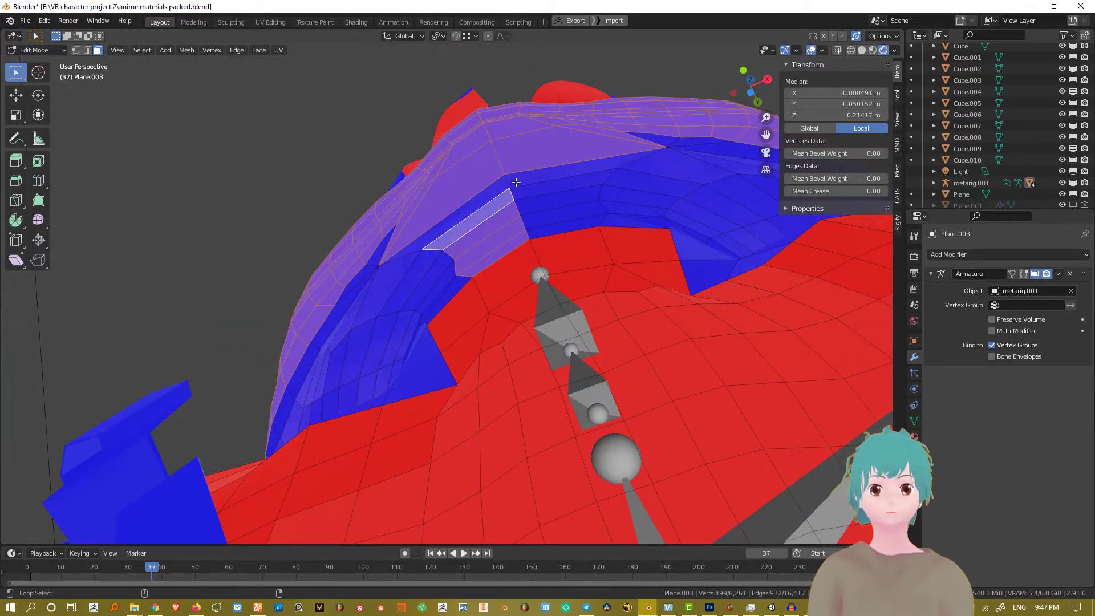
pyautogui.keyDown('alt'); pyautogui.keyDown('shift'); pyautogui.click(505, 183); pyautogui.keyUp('shift'); pyautogui.keyUp('alt')
pyautogui.keyDown('alt'); pyautogui.keyDown('shift'); pyautogui.click(606, 188); pyautogui.keyUp('shift'); pyautogui.keyUp('alt')
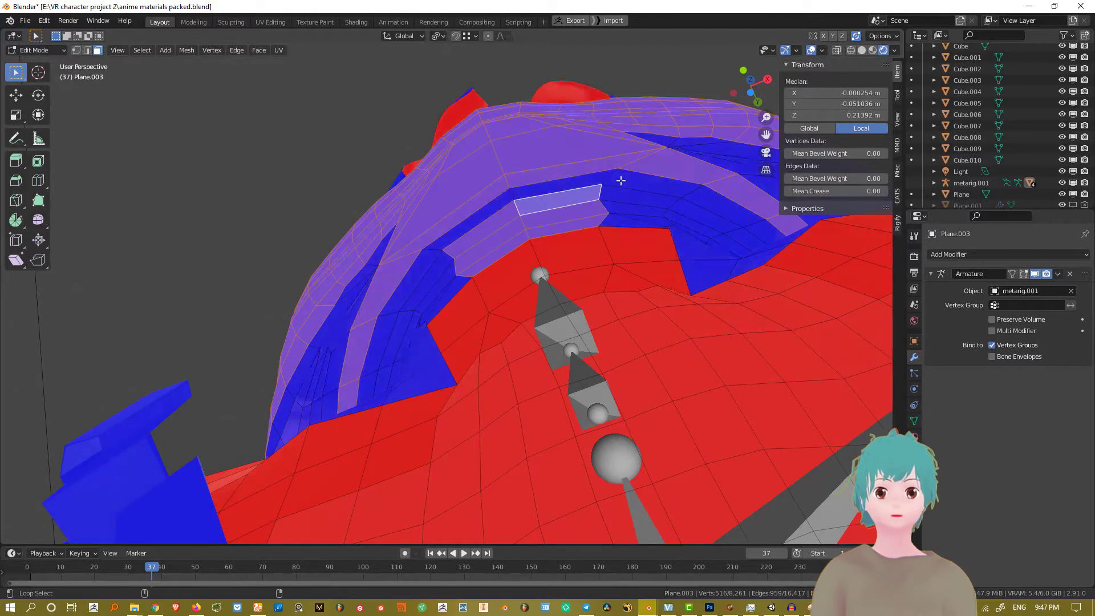
pyautogui.keyDown('alt'); pyautogui.keyDown('shift'); pyautogui.click(690, 192); pyautogui.keyUp('shift'); pyautogui.keyUp('alt')
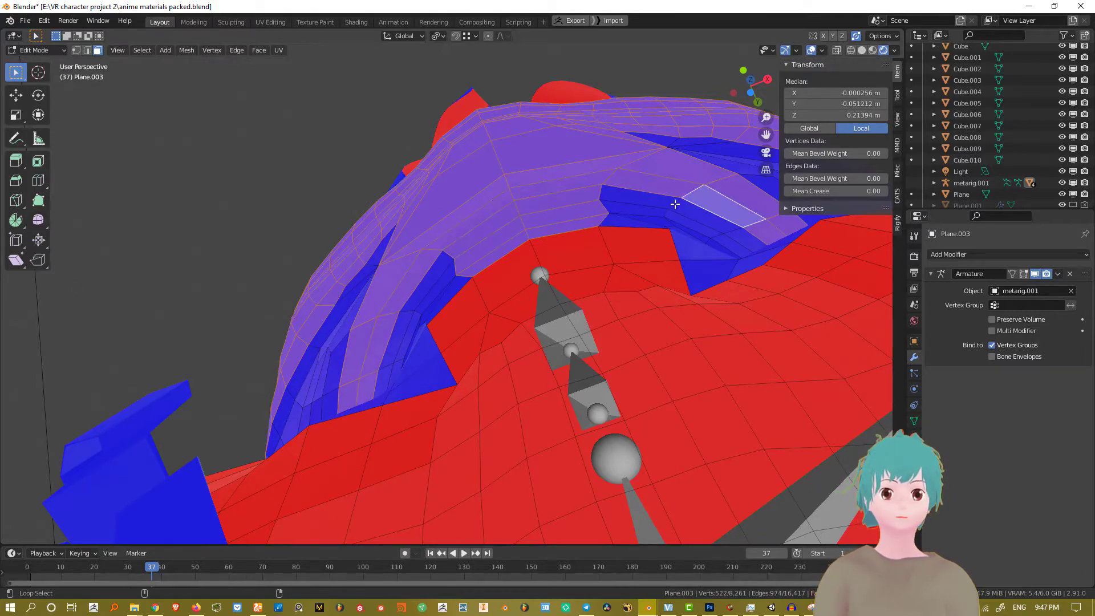
pyautogui.keyDown('alt'); pyautogui.keyDown('shift'); pyautogui.click(676, 208); pyautogui.keyUp('shift'); pyautogui.keyUp('alt')
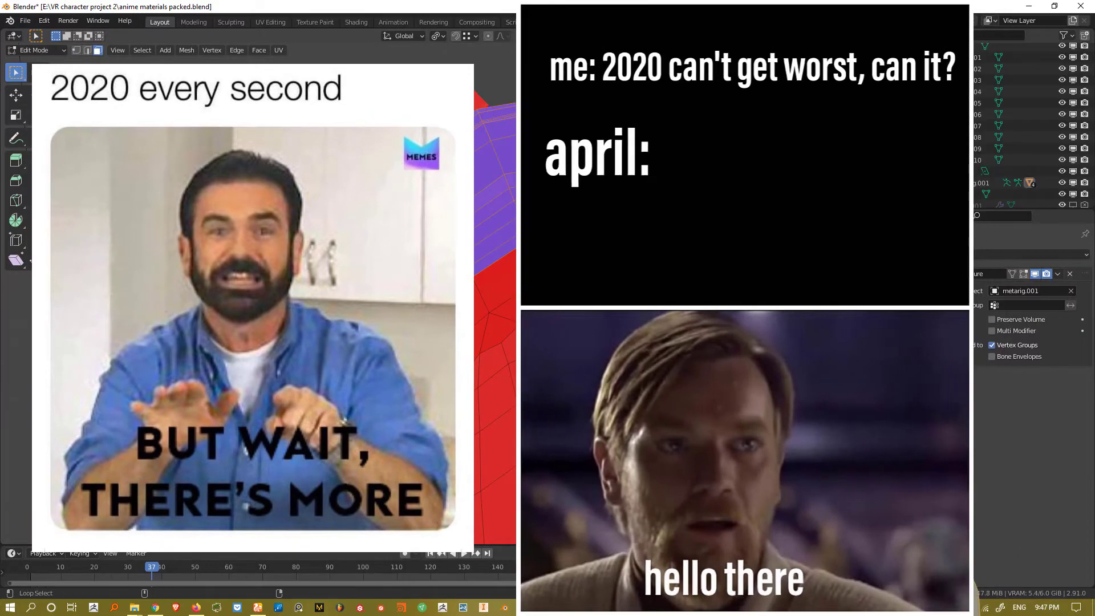
# Pick up the remaining blue faces where the hood's back meets the shoulders, using circle and box selection
pyautogui.moveTo(786, 319); pyautogui.dragTo(720, 288, button='middle')
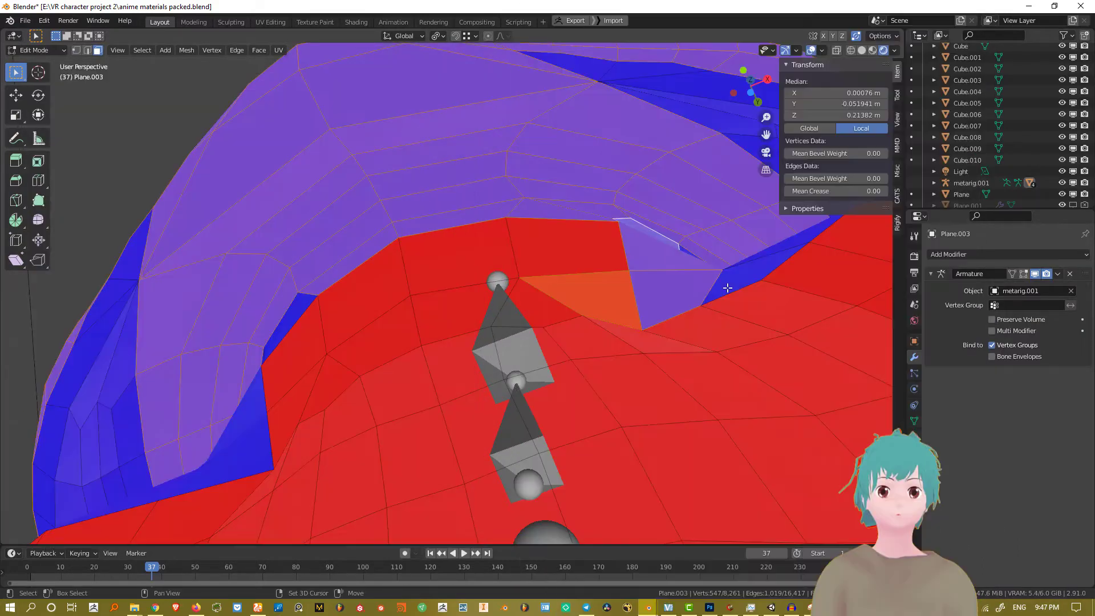
pyautogui.keyDown('shift'); pyautogui.moveTo(758, 248); pyautogui.dragTo(593, 302, button='middle'); pyautogui.keyUp('shift')
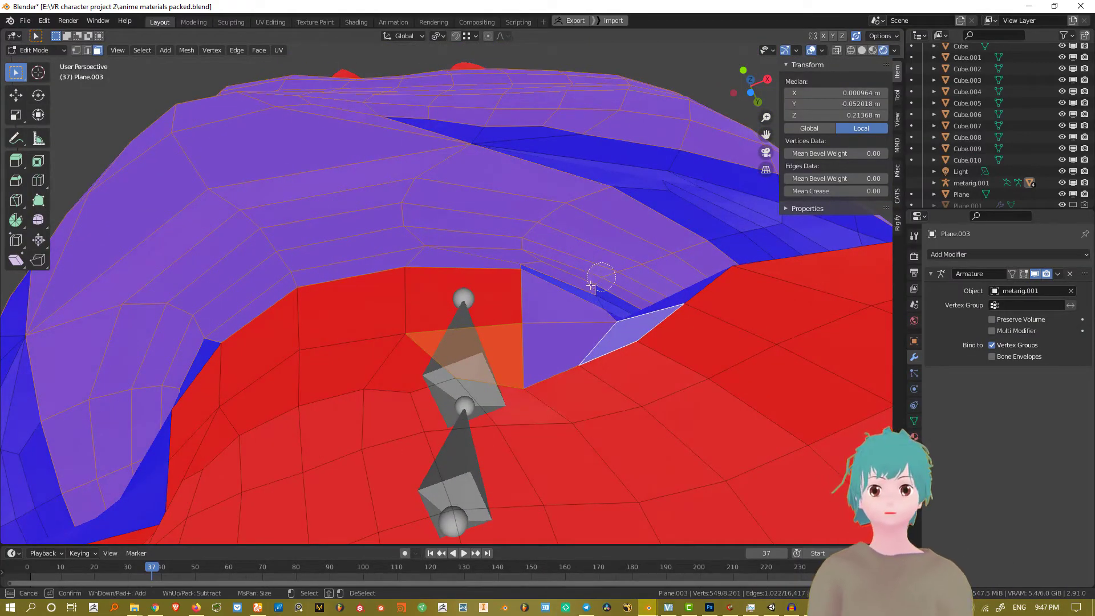
pyautogui.moveTo(666, 285)
pyautogui.mouseDown()
pyautogui.moveTo(528, 154)
pyautogui.moveTo(485, 140)
pyautogui.moveTo(764, 223)
pyautogui.mouseUp()
pyautogui.rightClick(804, 220)
pyautogui.moveTo(804, 220); pyautogui.dragTo(618, 276, button='middle')
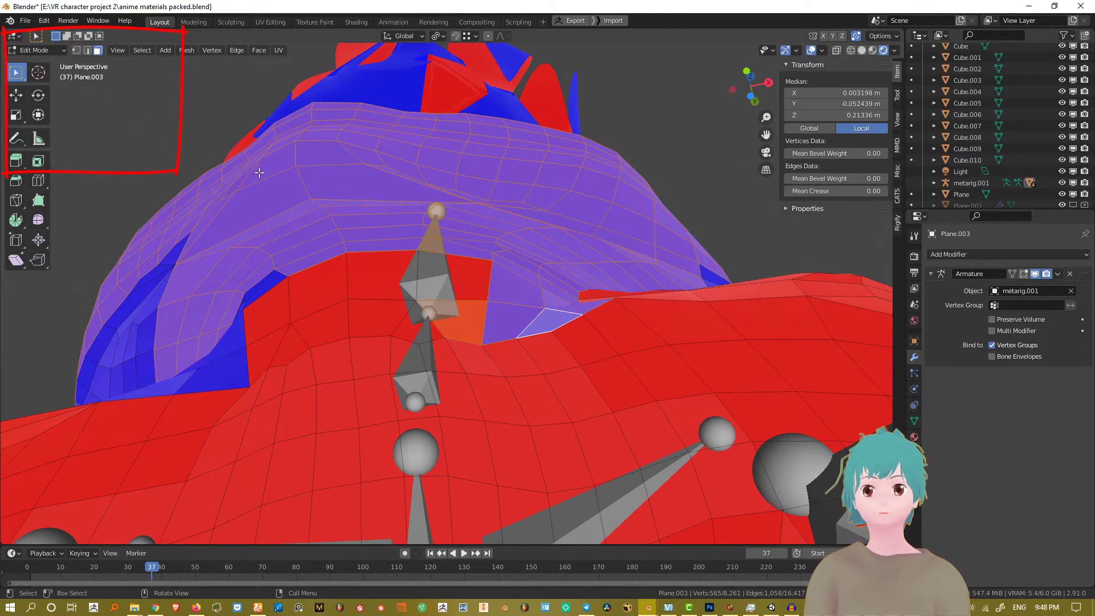
pyautogui.click(707, 273)
pyautogui.press('b')
pyautogui.moveTo(261, 342); pyautogui.dragTo(299, 328, button='middle')
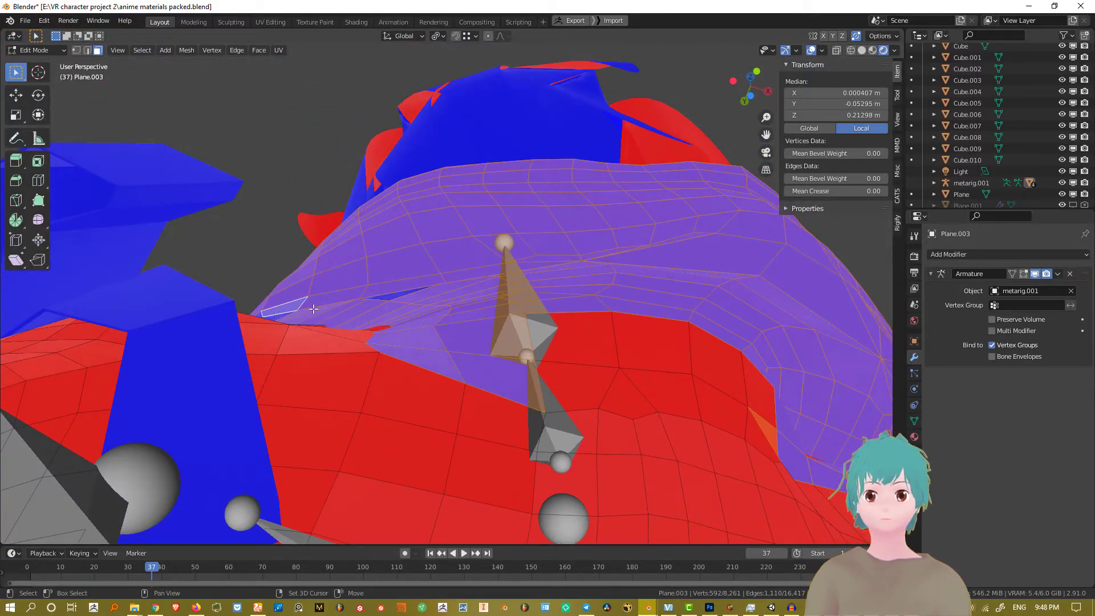
pyautogui.keyDown('shift'); pyautogui.click(394, 299); pyautogui.keyUp('shift')
# Add the blue face loops on one side of the hoodie's front pocket to the selection
pyautogui.scroll(-5, 427, 283)
pyautogui.moveTo(428, 283); pyautogui.dragTo(527, 314, button='middle')
pyautogui.moveTo(342, 314); pyautogui.dragTo(530, 336, button='middle')
pyautogui.scroll(-4, 449, 347)
pyautogui.keyDown('shift'); pyautogui.moveTo(428, 393); pyautogui.dragTo(428, 230, button='middle'); pyautogui.keyUp('shift')
pyautogui.scroll(6, 505, 313)
pyautogui.scroll(-2, 429, 230)
pyautogui.keyDown('alt'); pyautogui.keyDown('shift'); pyautogui.click(433, 241); pyautogui.keyUp('shift'); pyautogui.keyUp('alt')
pyautogui.keyDown('alt'); pyautogui.keyDown('shift'); pyautogui.click(398, 244); pyautogui.keyUp('shift'); pyautogui.keyUp('alt')
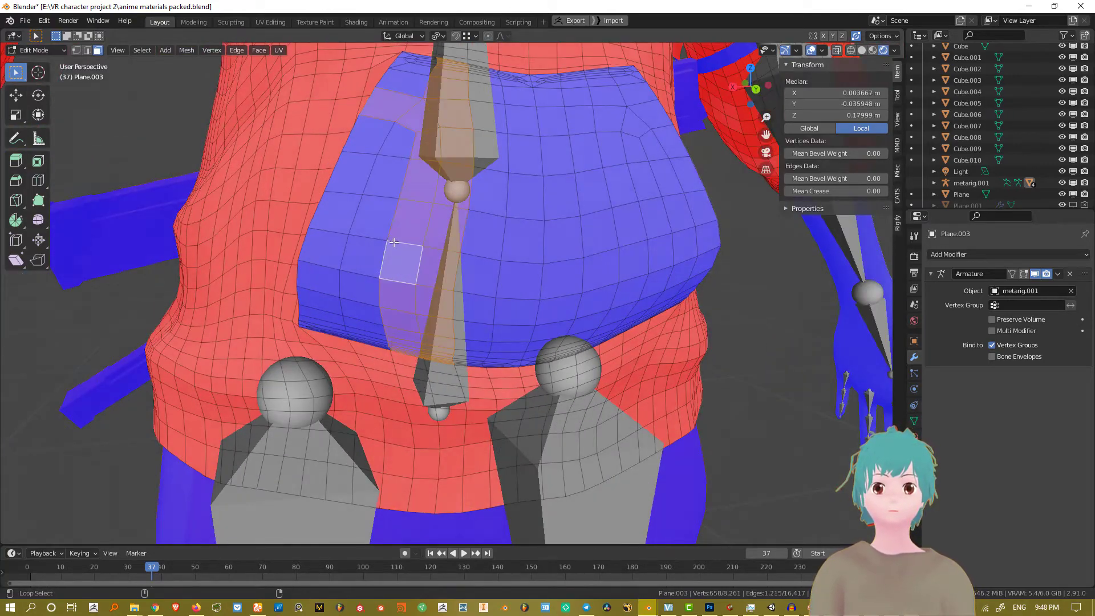
pyautogui.keyDown('alt'); pyautogui.keyDown('shift'); pyautogui.click(368, 239); pyautogui.keyUp('shift'); pyautogui.keyUp('alt')
pyautogui.keyDown('alt'); pyautogui.keyDown('shift'); pyautogui.click(337, 233); pyautogui.keyUp('shift'); pyautogui.keyUp('alt')
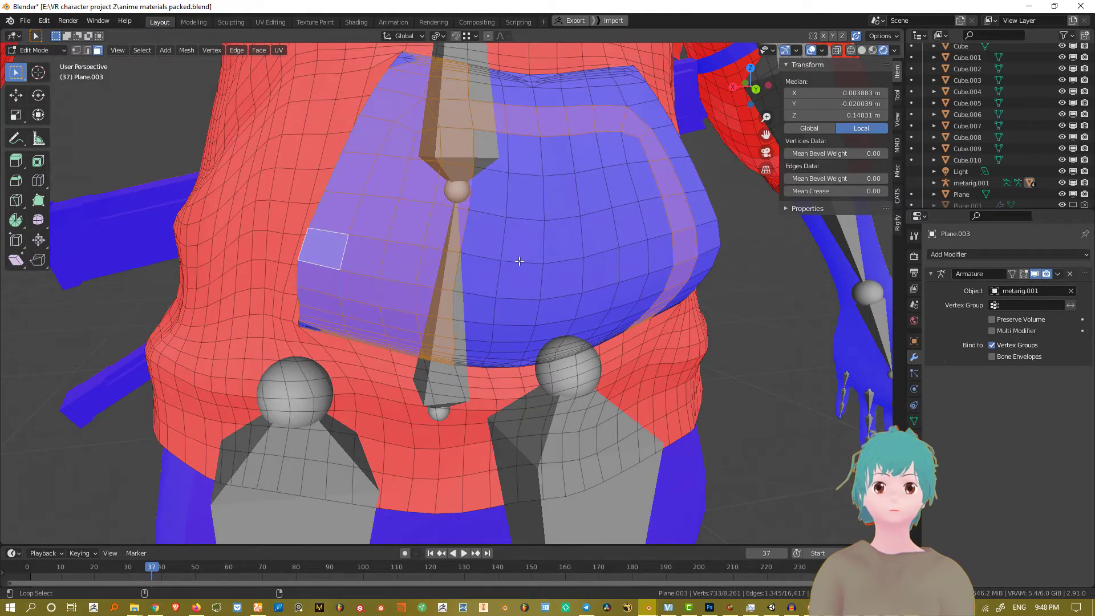
# Add the face loops through the centre of the front pocket to the selection
pyautogui.keyDown('alt'); pyautogui.keyDown('shift'); pyautogui.click(518, 261); pyautogui.keyUp('shift'); pyautogui.keyUp('alt')
pyautogui.keyDown('alt'); pyautogui.keyDown('shift'); pyautogui.click(493, 261); pyautogui.keyUp('shift'); pyautogui.keyUp('alt')
pyautogui.keyDown('alt'); pyautogui.keyDown('shift'); pyautogui.click(556, 260); pyautogui.keyUp('shift'); pyautogui.keyUp('alt')
pyautogui.scroll(2, 556, 260)
pyautogui.moveTo(555, 260); pyautogui.dragTo(522, 257, button='middle')
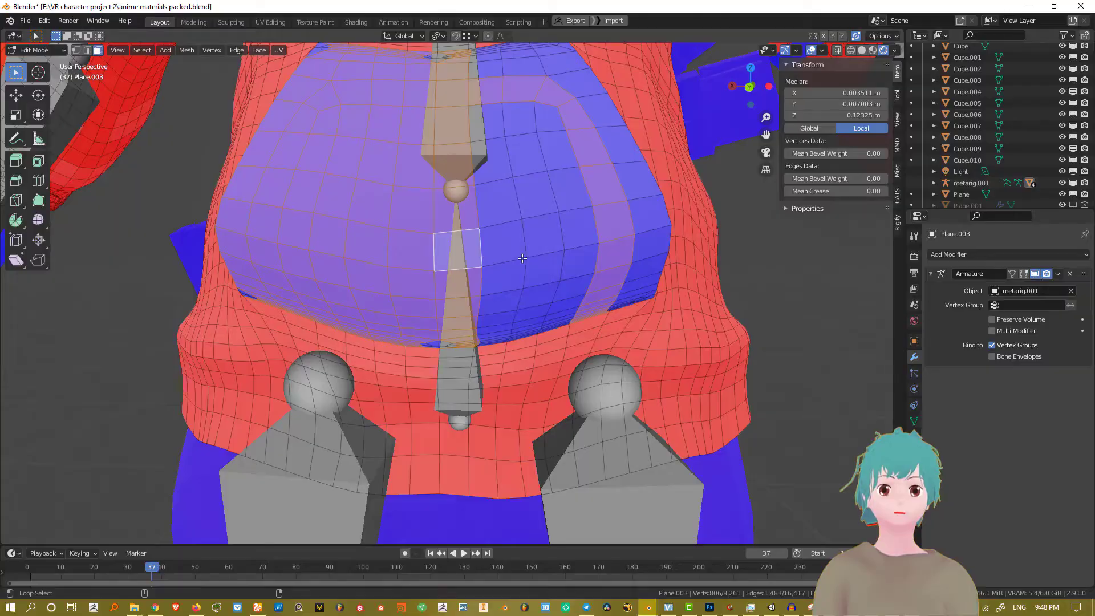
pyautogui.keyDown('alt'); pyautogui.keyDown('shift'); pyautogui.click(521, 258); pyautogui.keyUp('shift'); pyautogui.keyUp('alt')
# Add the remaining face loops toward the front pocket's unselected outer edge to the selection
pyautogui.scroll(-6, 521, 257)
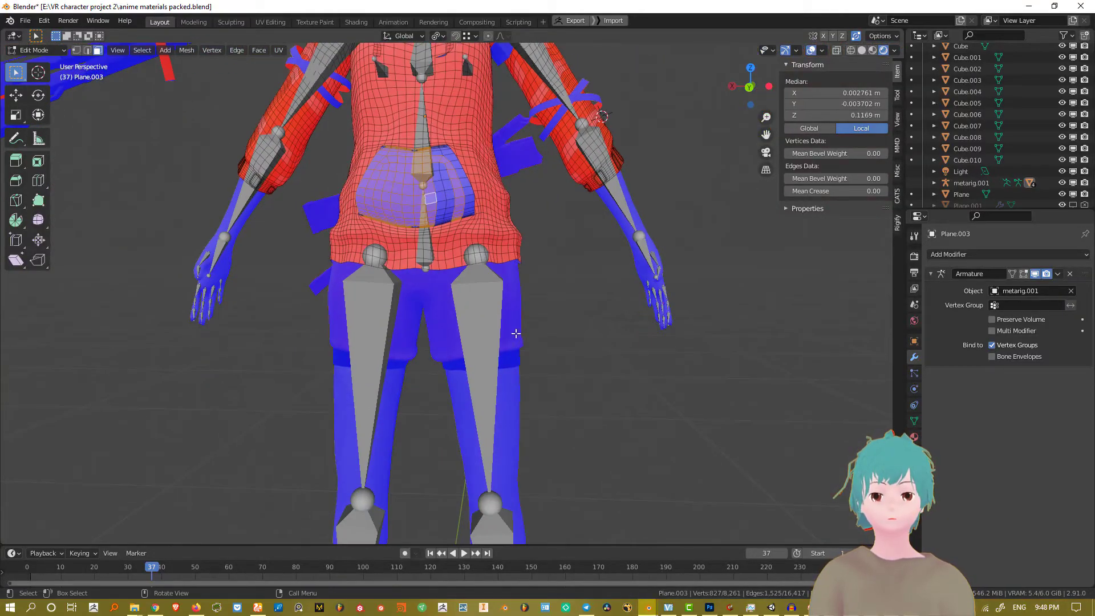
pyautogui.scroll(4, 521, 333)
pyautogui.moveTo(494, 354)
pyautogui.mouseDown(button='middle')
pyautogui.moveTo(413, 342)
pyautogui.moveTo(494, 340)
pyautogui.mouseUp(button='middle')
pyautogui.scroll(1, 559, 277)
pyautogui.keyDown('shift'); pyautogui.moveTo(502, 80); pyautogui.dragTo(479, 300, button='middle'); pyautogui.keyUp('shift')
pyautogui.scroll(1, 479, 300)
pyautogui.keyDown('alt'); pyautogui.keyDown('shift'); pyautogui.click(449, 284); pyautogui.keyUp('shift'); pyautogui.keyUp('alt')
pyautogui.keyDown('alt'); pyautogui.keyDown('shift'); pyautogui.click(500, 272); pyautogui.keyUp('shift'); pyautogui.keyUp('alt')
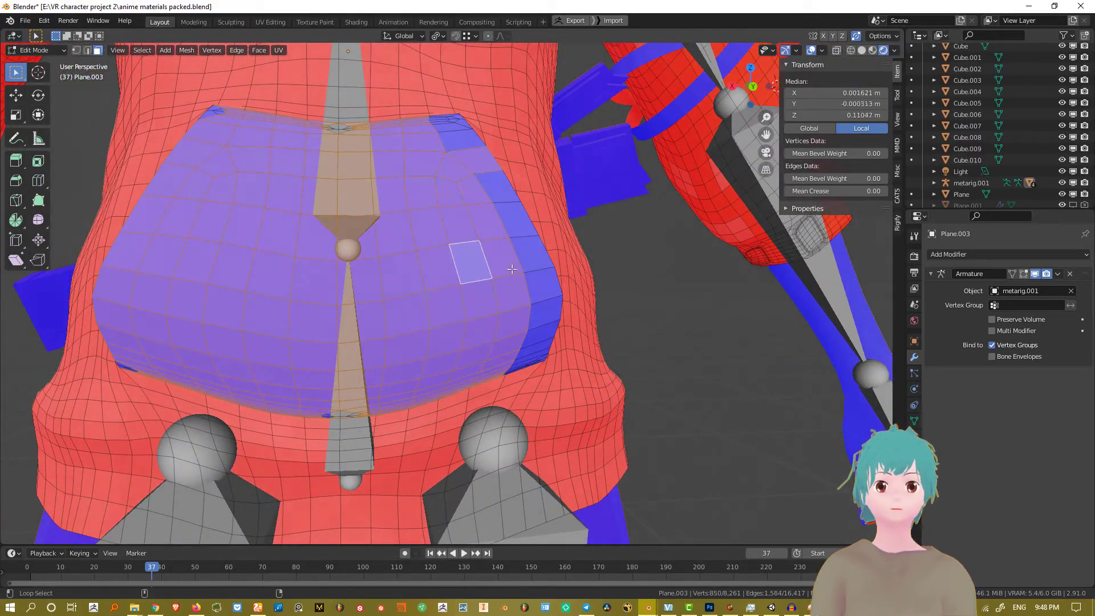
pyautogui.keyDown('alt'); pyautogui.keyDown('shift'); pyautogui.click(533, 268); pyautogui.keyUp('shift'); pyautogui.keyUp('alt')
# Circle-select the leftover blue faces along the front pocket's edges and lower corner
pyautogui.scroll(3, 456, 114)
pyautogui.moveTo(467, 137); pyautogui.dragTo(498, 205, button='middle')
pyautogui.scroll(-2, 498, 205)
pyautogui.press('c')
pyautogui.moveTo(627, 365); pyautogui.dragTo(551, 281, button='middle')
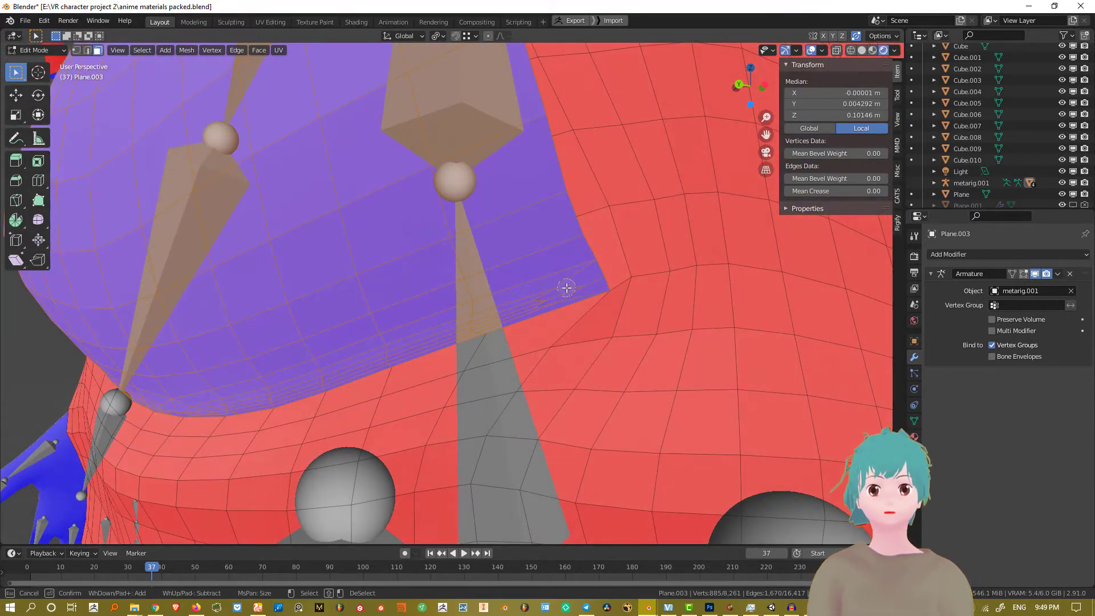
pyautogui.scroll(-6, 564, 288)
pyautogui.moveTo(564, 288); pyautogui.dragTo(610, 288, button='middle')
pyautogui.keyDown('shift'); pyautogui.moveTo(610, 288); pyautogui.dragTo(654, 357, button='middle'); pyautogui.keyUp('shift')
pyautogui.scroll(-4, 654, 357)
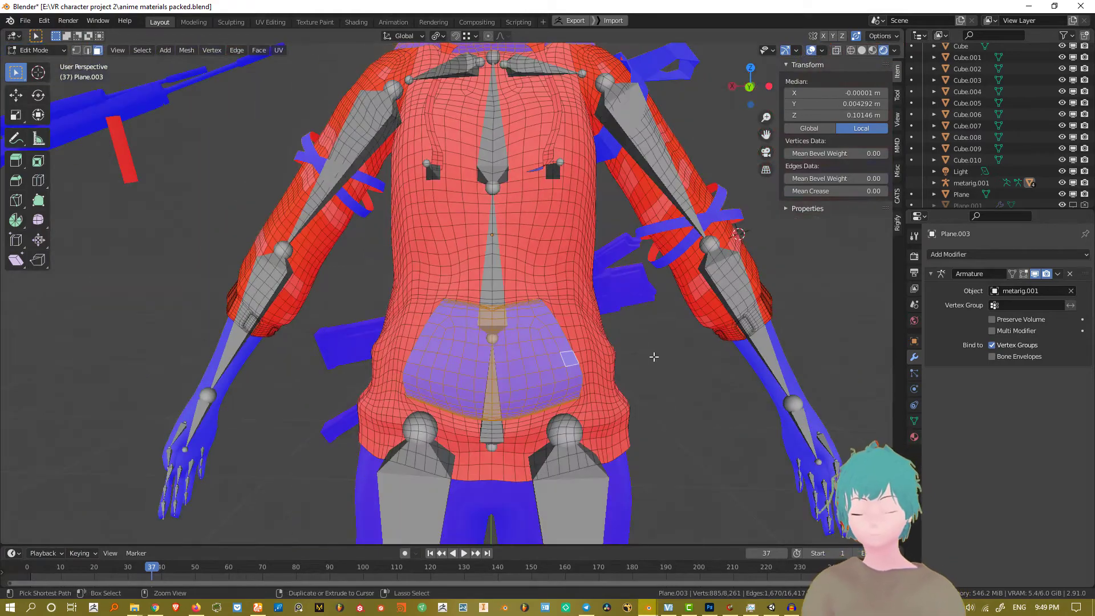
# Invert the face selection, recalculate the normals of the selected hoodie faces to the outside, and deselect everything
pyautogui.hotkey('ctrl', 'i')
pyautogui.keyDown('shift'); pyautogui.moveTo(631, 317); pyautogui.dragTo(629, 360, button='middle'); pyautogui.keyUp('shift')
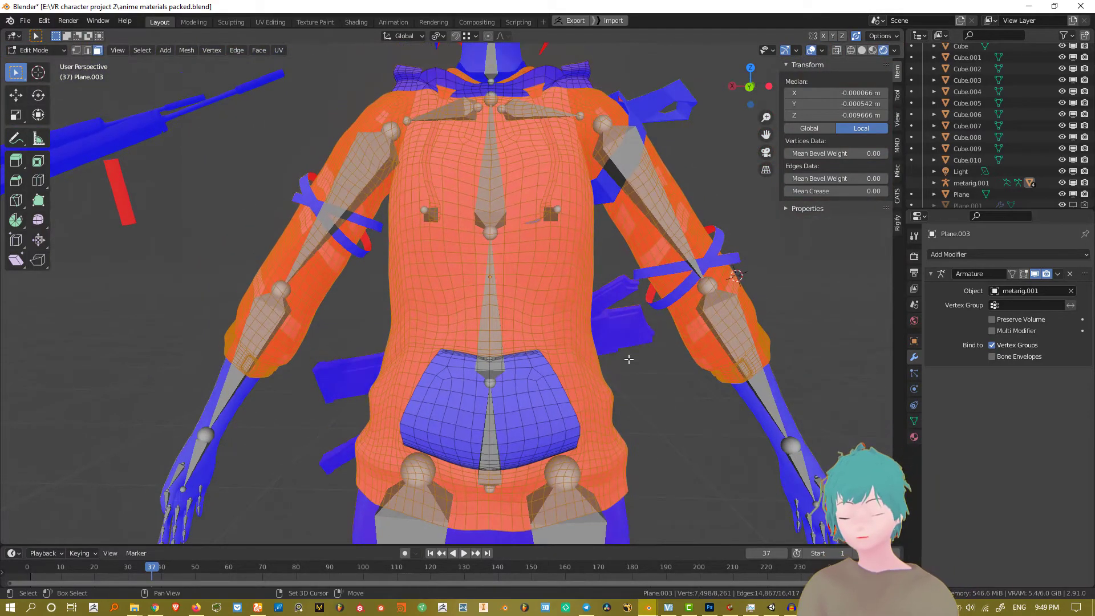
pyautogui.hotkey('shift', 'n')
pyautogui.moveTo(591, 274); pyautogui.dragTo(611, 370, button='middle')
pyautogui.hotkey('alt', 'a')
# Check the hoodie's face orientation around the body and hood, and return to Object Mode
pyautogui.moveTo(729, 286); pyautogui.dragTo(520, 329, button='middle')
pyautogui.scroll(-4, 701, 279)
pyautogui.scroll(3, 621, 293)
pyautogui.scroll(3, 472, 296)
pyautogui.scroll(6, 520, 329)
pyautogui.moveTo(640, 334); pyautogui.dragTo(525, 308, button='middle')
pyautogui.scroll(2, 517, 320)
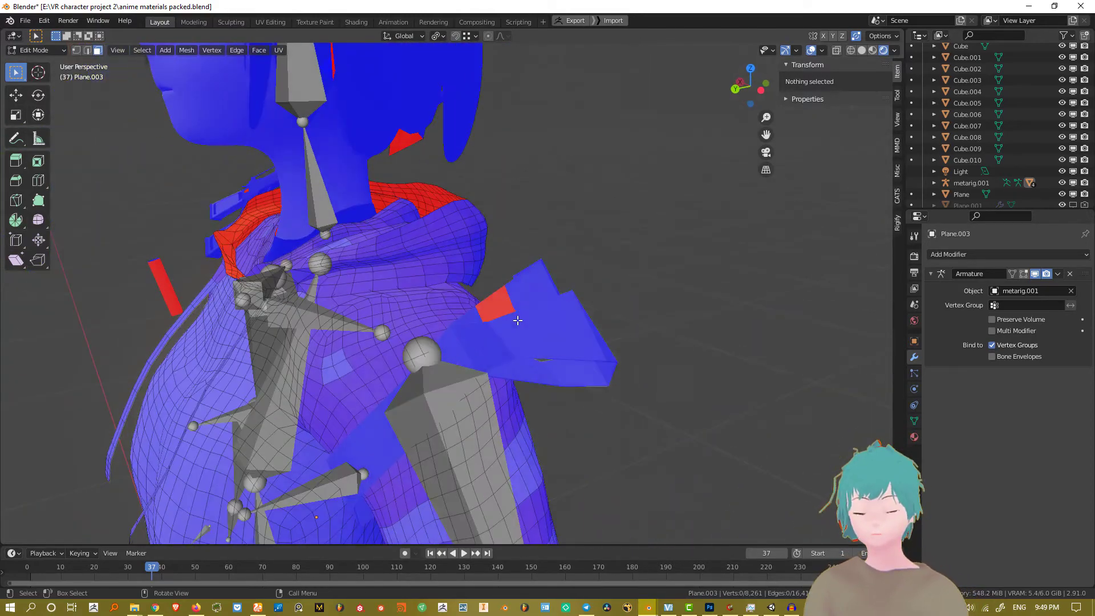
pyautogui.hotkey('ctrl', 'Tab')
pyautogui.click(457, 320)
pyautogui.click(520, 319)
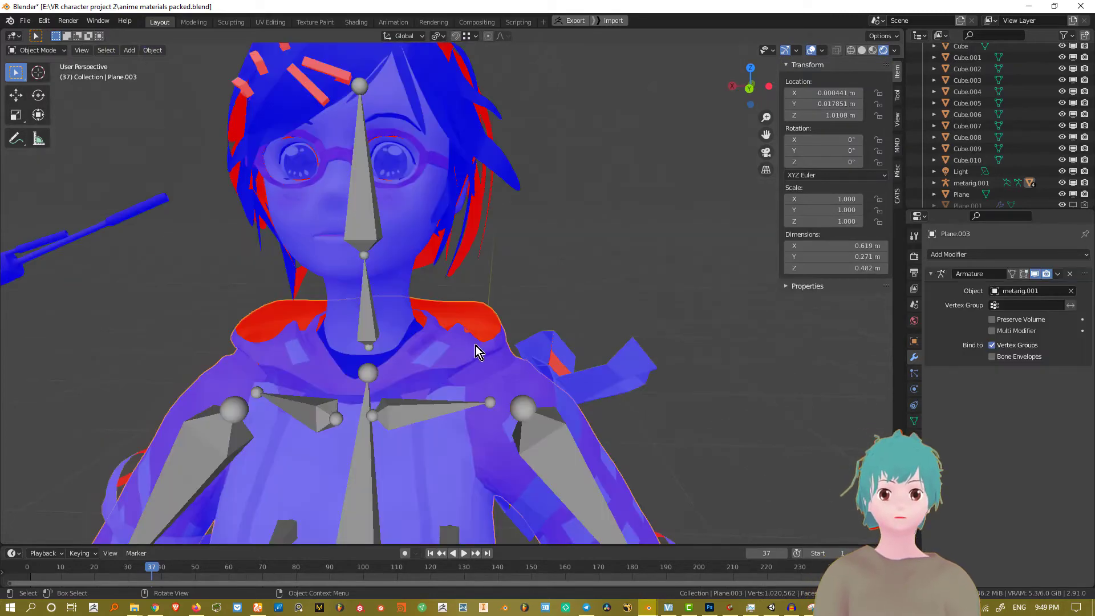
# View the character's upper body from the front and switch the viewport to Solid shading
pyautogui.scroll(-3, 475, 345)
pyautogui.moveTo(476, 345); pyautogui.dragTo(497, 343, button='middle')
pyautogui.scroll(1, 498, 344)
pyautogui.hotkey('ctrl', 'Tab')
pyautogui.click(412, 344)
pyautogui.click(860, 52)
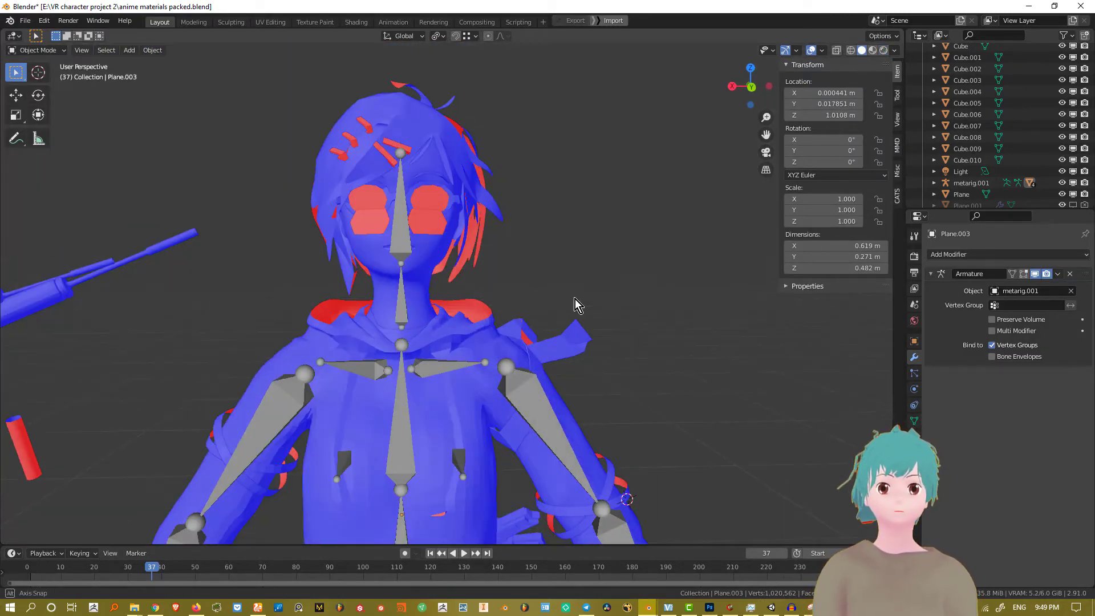
# Inspect the face orientation around the character's head and glasses, and switch the viewport to Rendered shading
pyautogui.keyDown('shift'); pyautogui.moveTo(547, 238); pyautogui.dragTo(584, 302, button='middle'); pyautogui.keyUp('shift')
pyautogui.scroll(4, 470, 293)
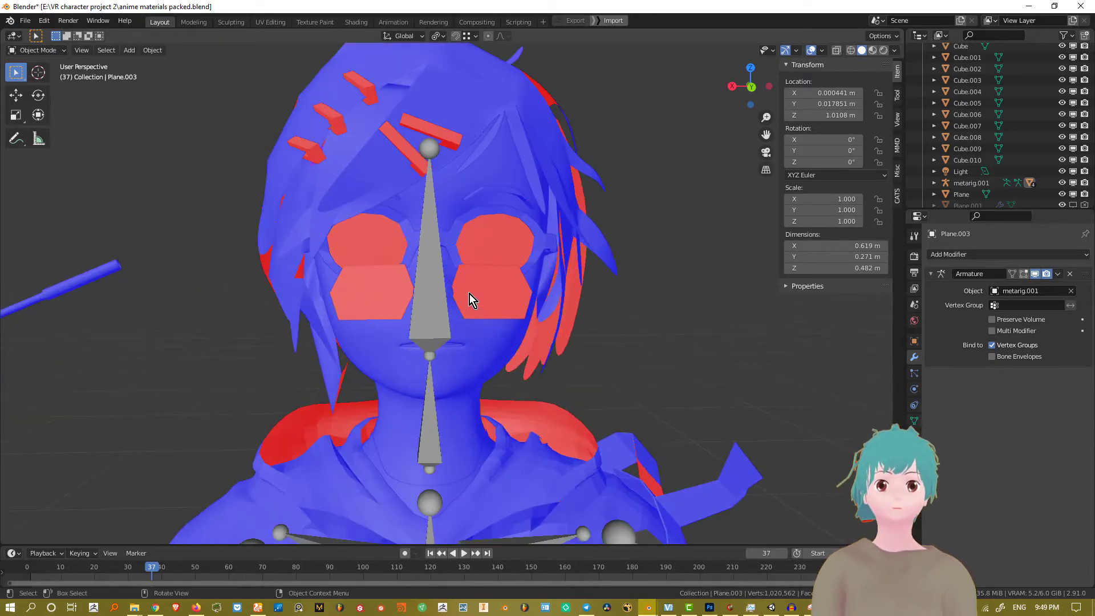
pyautogui.click(470, 293)
pyautogui.moveTo(469, 293); pyautogui.dragTo(549, 312, button='middle')
pyautogui.moveTo(726, 340); pyautogui.dragTo(648, 336, button='middle')
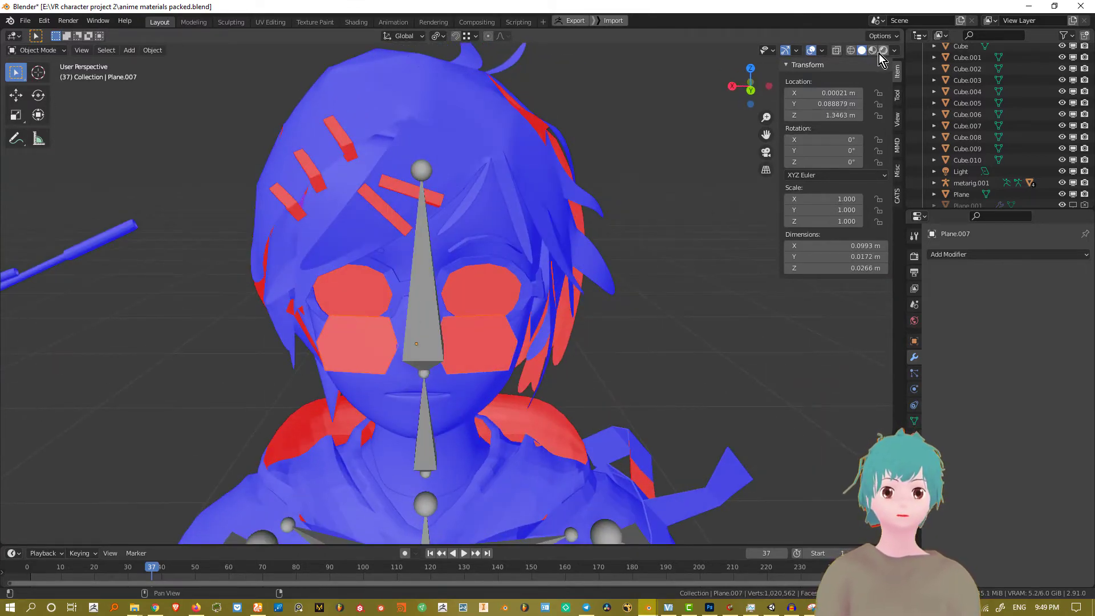
pyautogui.click(882, 51)
pyautogui.scroll(-3, 627, 297)
pyautogui.moveTo(622, 298)
pyautogui.keyDown('shift'); pyautogui.mouseDown(button='middle')
pyautogui.moveTo(616, 269)
pyautogui.moveTo(601, 280)
pyautogui.mouseUp(button='middle'); pyautogui.keyUp('shift')
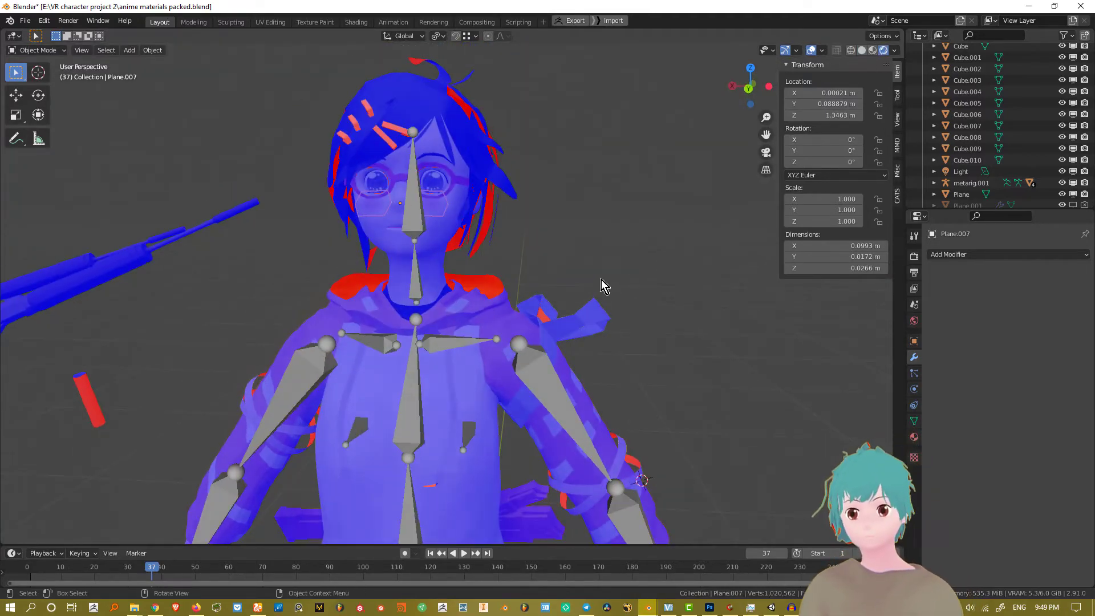
# Select the hoodie and add the armature to the selection, then parent the hoodie to the armature with automatic weights
pyautogui.click(532, 317)
pyautogui.click(516, 317)
pyautogui.keyDown('shift'); pyautogui.click(536, 369); pyautogui.keyUp('shift')
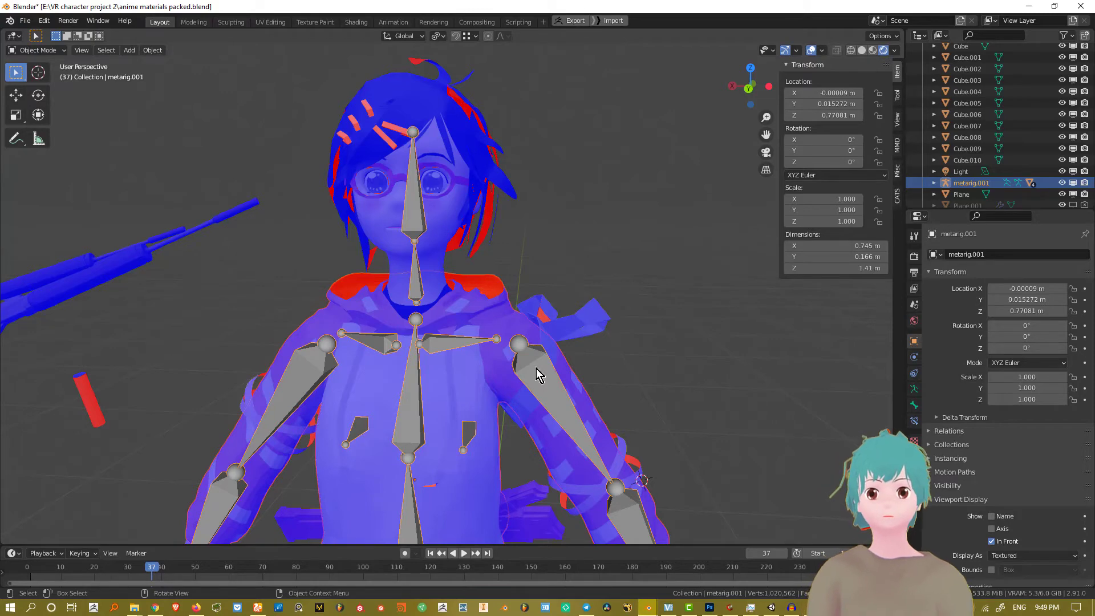
pyautogui.scroll(-4, 533, 376)
pyautogui.moveTo(517, 402); pyautogui.dragTo(459, 391, button='middle')
pyautogui.scroll(2, 536, 412)
pyautogui.scroll(5, 457, 320)
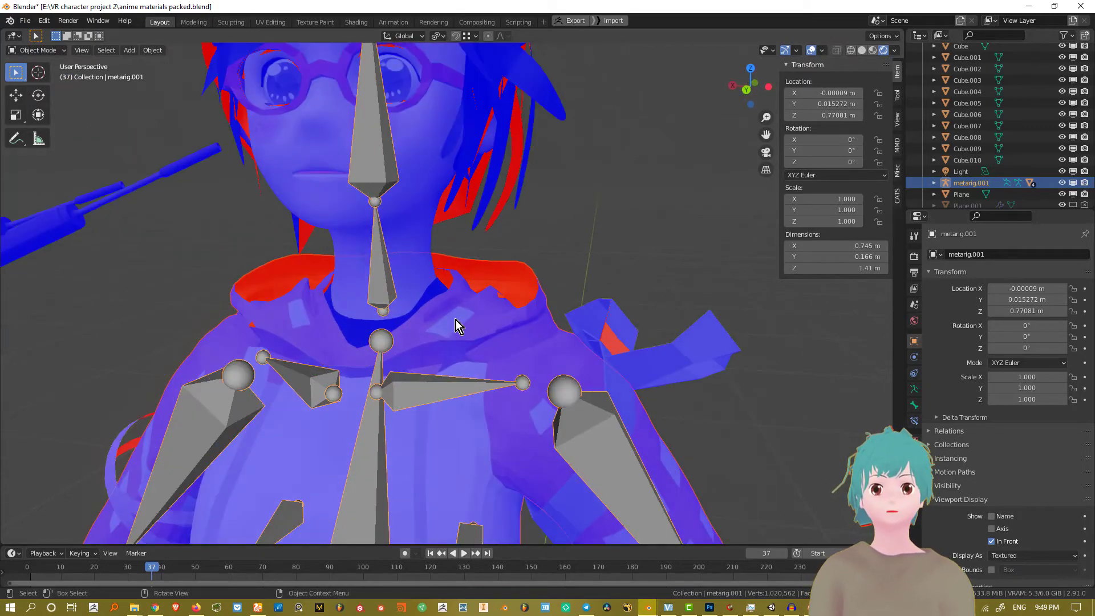
pyautogui.click(565, 265)
pyautogui.click(513, 340)
pyautogui.moveTo(536, 412); pyautogui.dragTo(583, 349, button='middle')
pyautogui.click(583, 349)
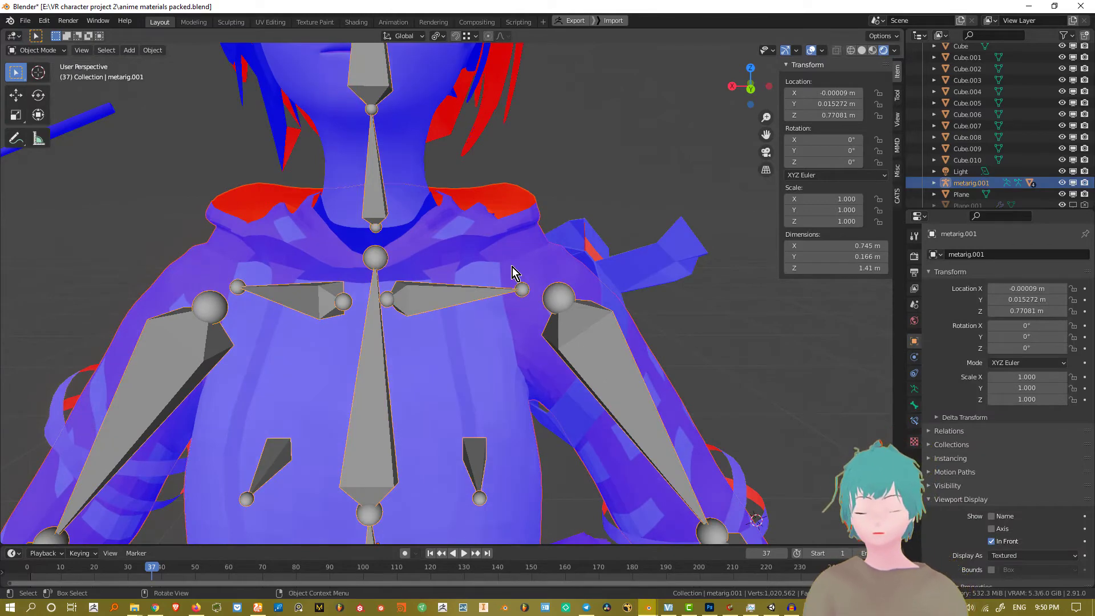
pyautogui.hotkey('ctrl', 'p')
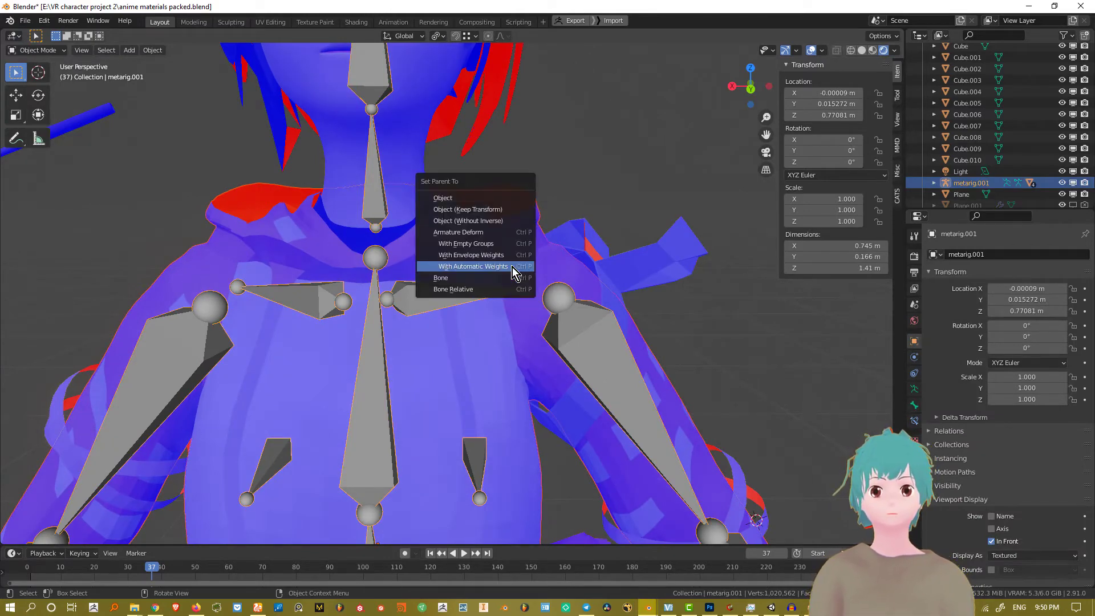
pyautogui.click(512, 267)
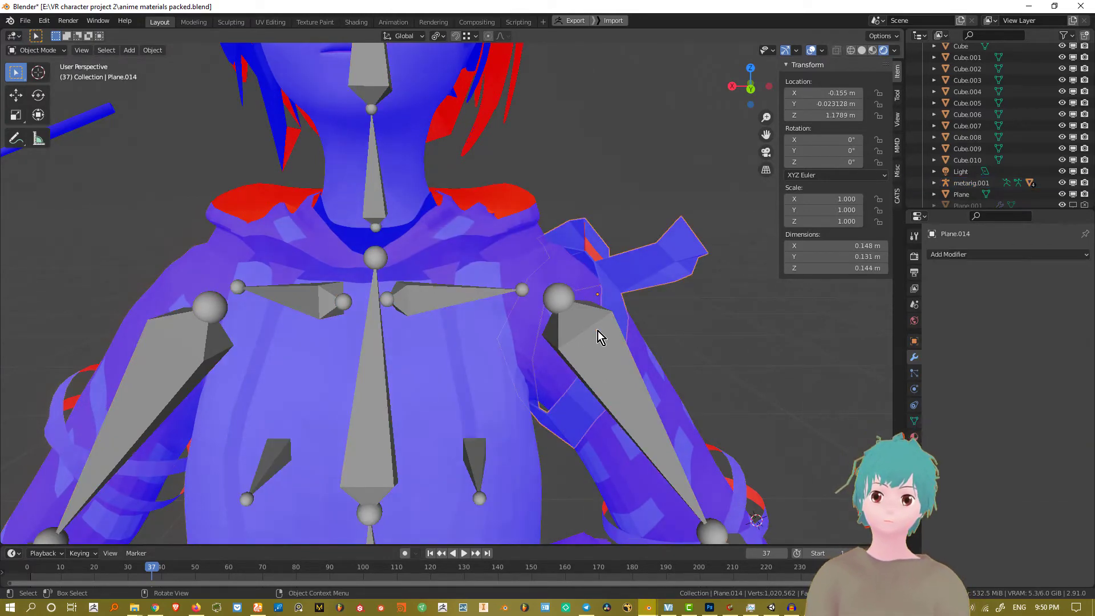
# Enter Pose Mode on the armature, rotate the left upper arm bone slightly, and turn off the Face Orientation overlay
pyautogui.hotkey('ctrl', 'Tab')
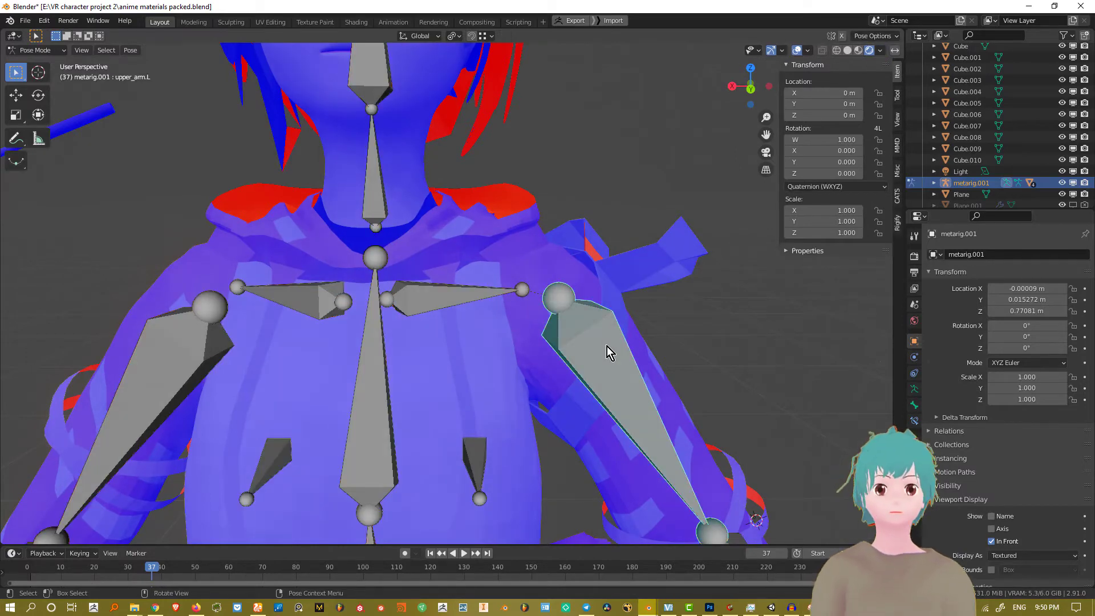
pyautogui.press('r')
pyautogui.click(595, 342)
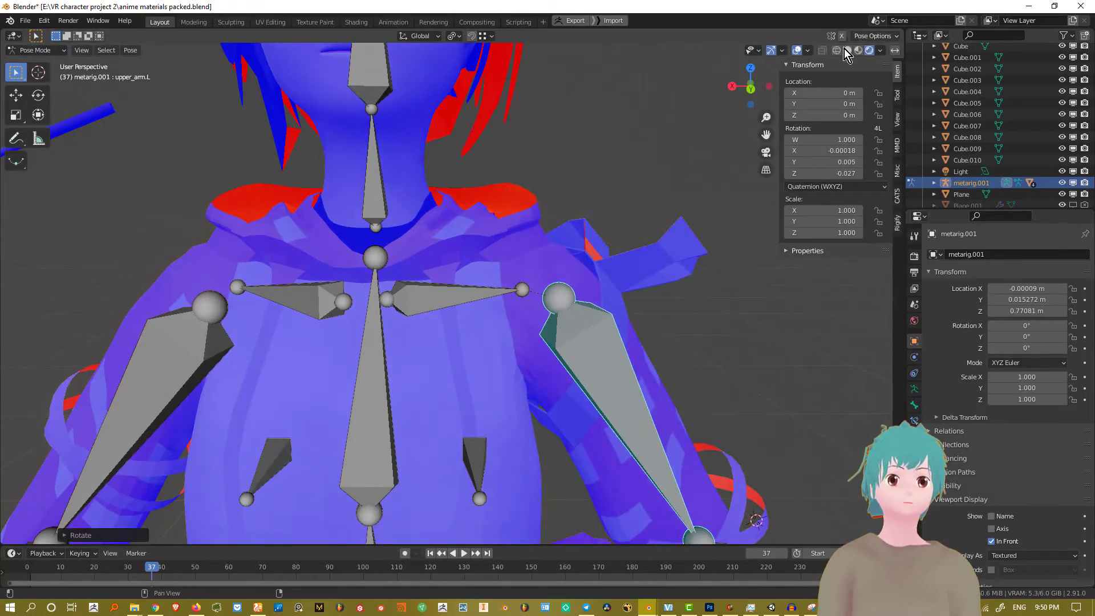
pyautogui.click(806, 50)
pyautogui.click(738, 256)
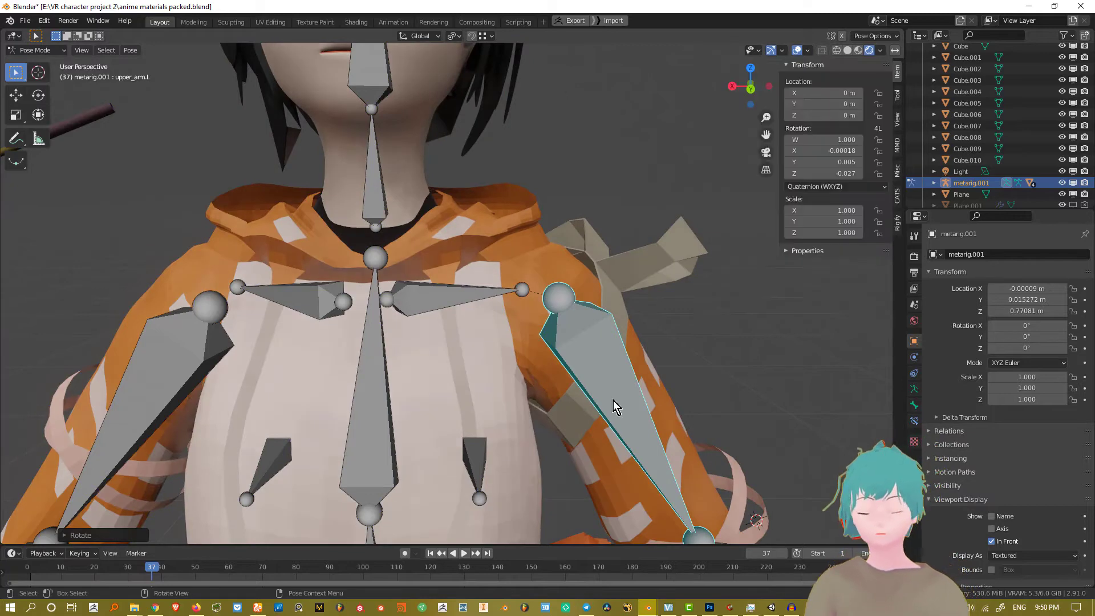
# Rotate the left upper arm bone outward to raise the arm away from the body
pyautogui.scroll(-4, 613, 400)
pyautogui.scroll(2, 556, 366)
pyautogui.keyDown('shift'); pyautogui.moveTo(698, 363); pyautogui.dragTo(627, 334, button='middle'); pyautogui.keyUp('shift')
pyautogui.press('r')
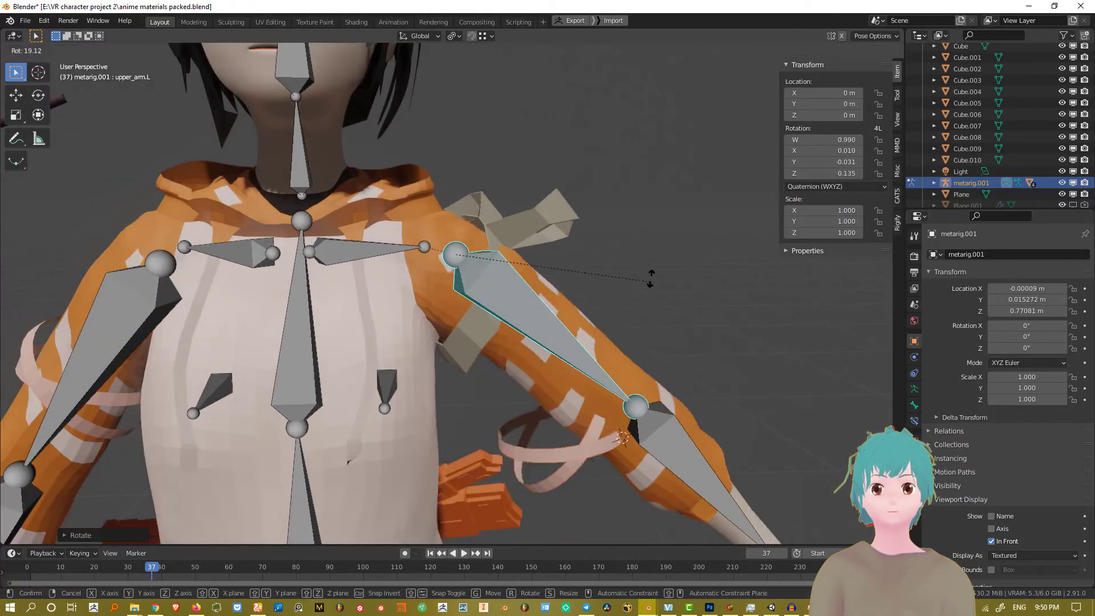
pyautogui.click(662, 263)
# Bend the left elbow by rotating the forearm bone, and refine the bend with a second small rotation
pyautogui.click(655, 457)
pyautogui.moveTo(655, 458); pyautogui.dragTo(485, 445, button='middle')
pyautogui.press('r')
pyautogui.click(457, 485)
pyautogui.moveTo(457, 485); pyautogui.dragTo(477, 316, button='middle')
pyautogui.scroll(2, 470, 323)
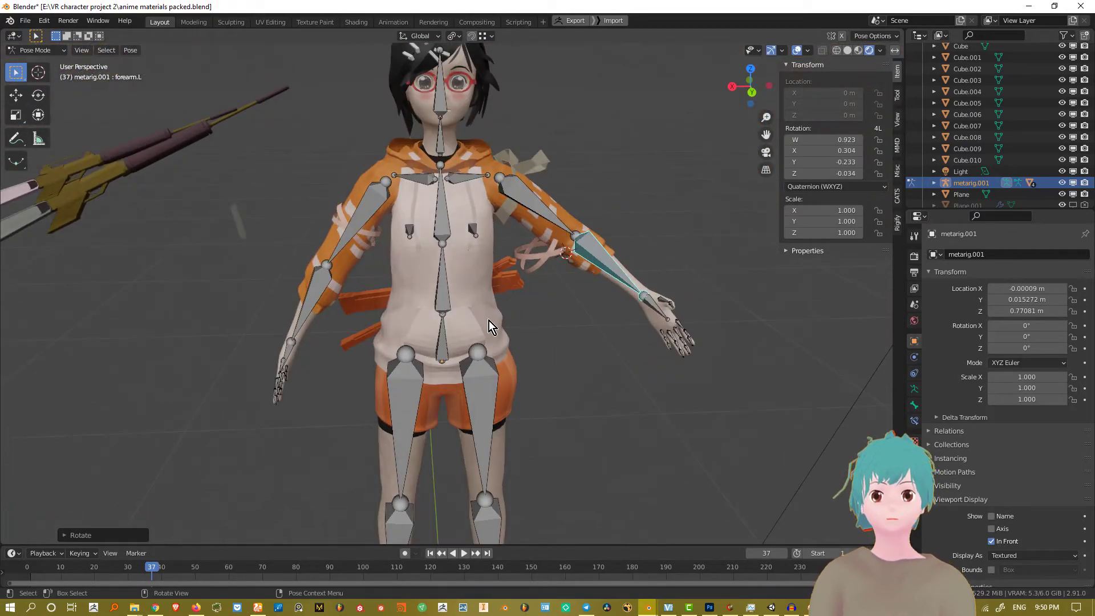
pyautogui.scroll(3, 531, 342)
pyautogui.moveTo(614, 306); pyautogui.dragTo(619, 356, button='middle')
pyautogui.press('r')
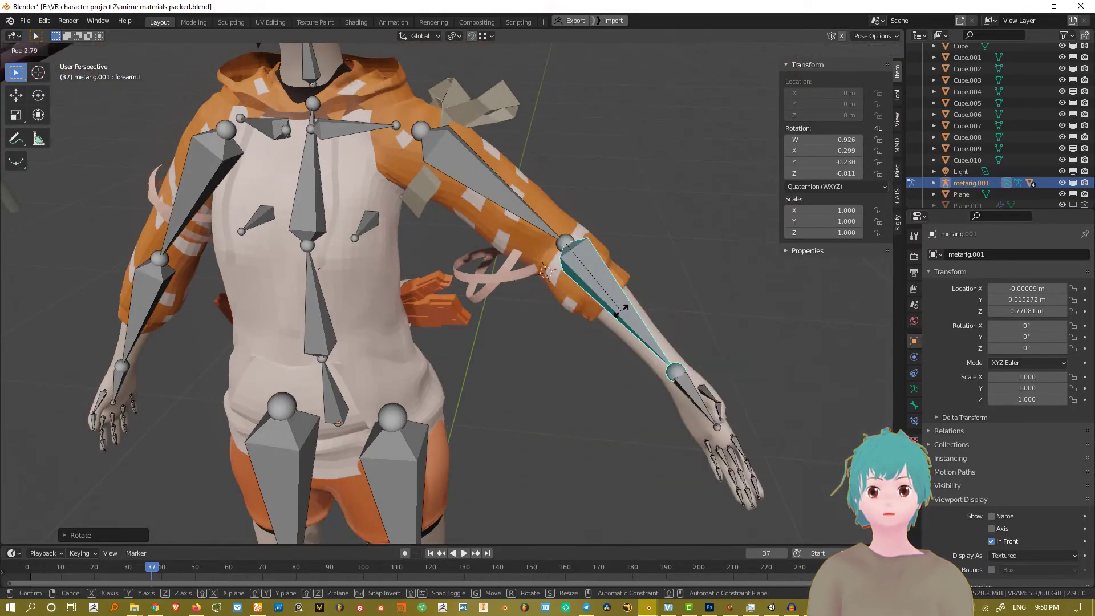
pyautogui.click(622, 309)
# Try rotating the middle spine bone to test how the hoodie deforms
pyautogui.click(316, 289)
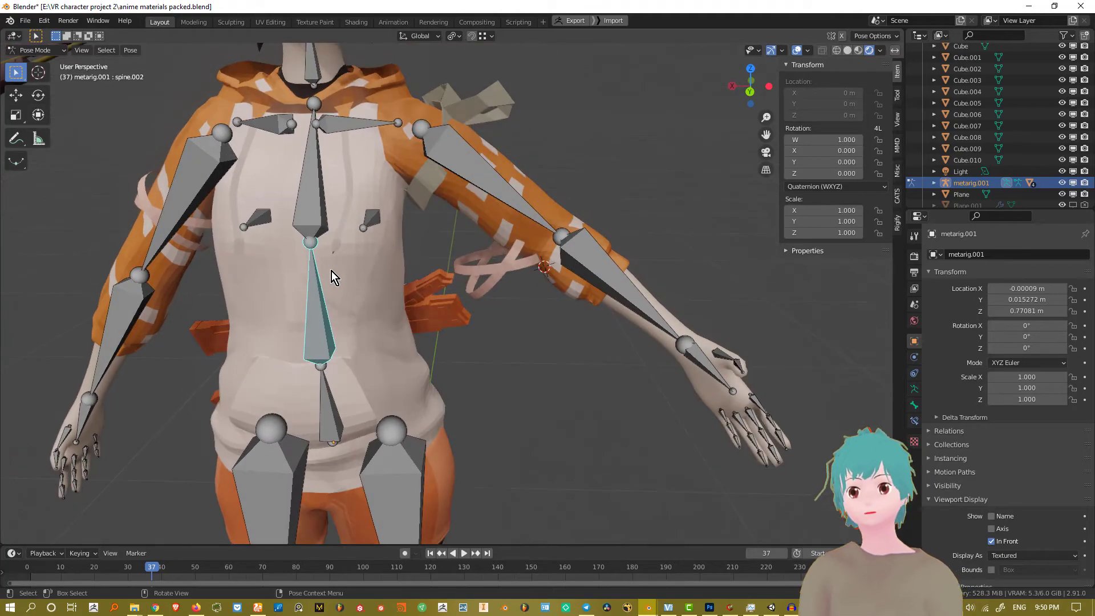
pyautogui.press('r')
pyautogui.press('Escape')
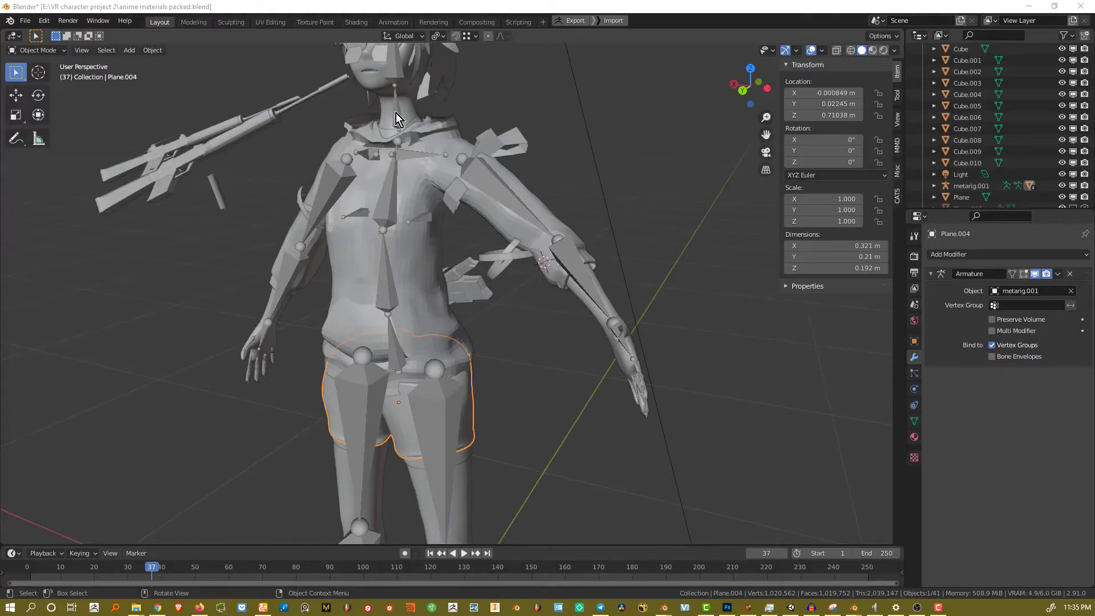
# Enter Pose Mode on the armature and try rotating the left upper arm bone to test its effect on the shorts
pyautogui.scroll(-2, 391, 204)
pyautogui.moveTo(391, 204); pyautogui.dragTo(448, 231, button='middle')
pyautogui.click(466, 220)
pyautogui.scroll(3, 473, 222)
pyautogui.hotkey('ctrl', 'Tab')
pyautogui.click(433, 191)
pyautogui.scroll(1, 439, 205)
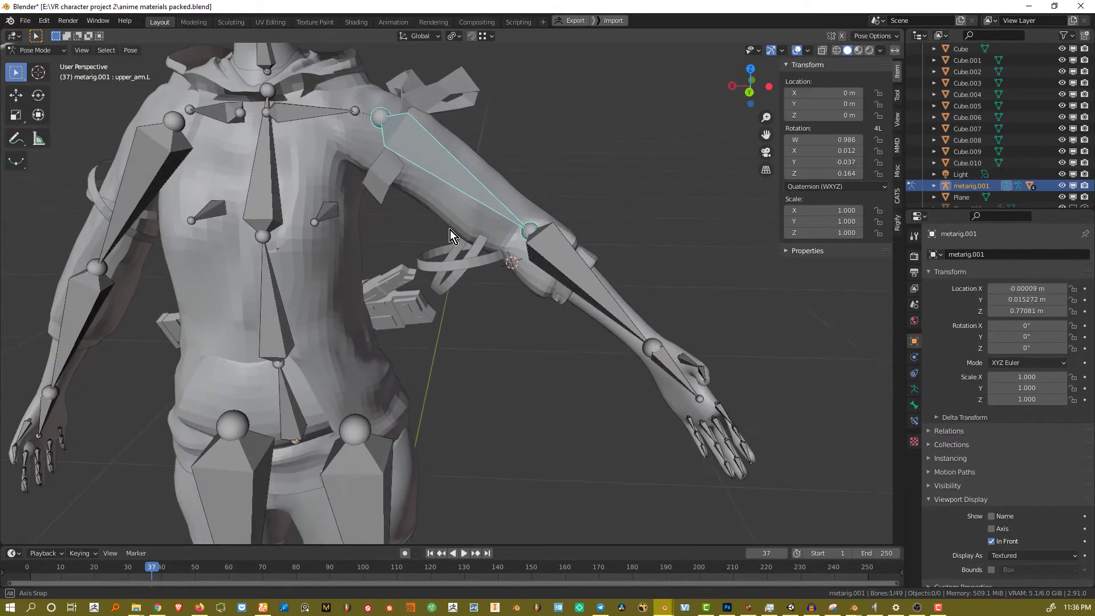
pyautogui.scroll(-5, 485, 279)
pyautogui.scroll(4, 476, 271)
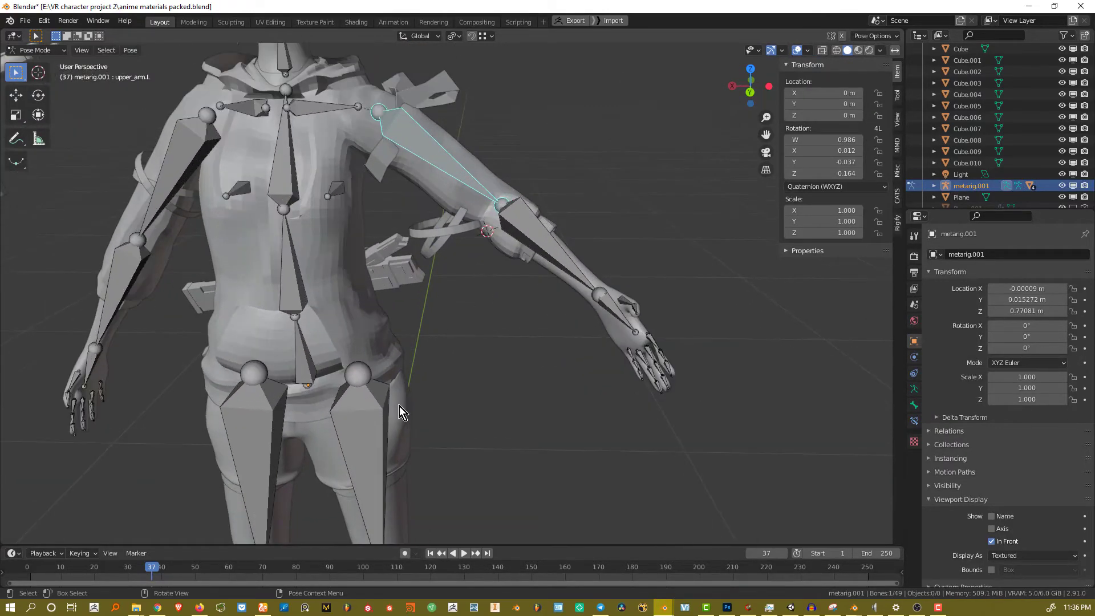
pyautogui.press('r')
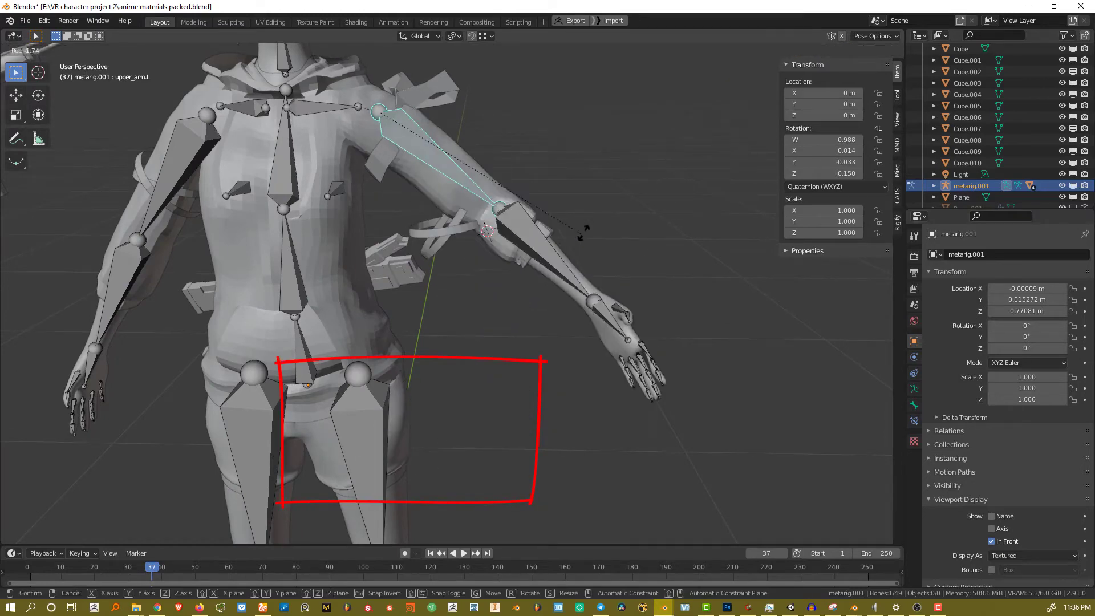
pyautogui.press('Escape')
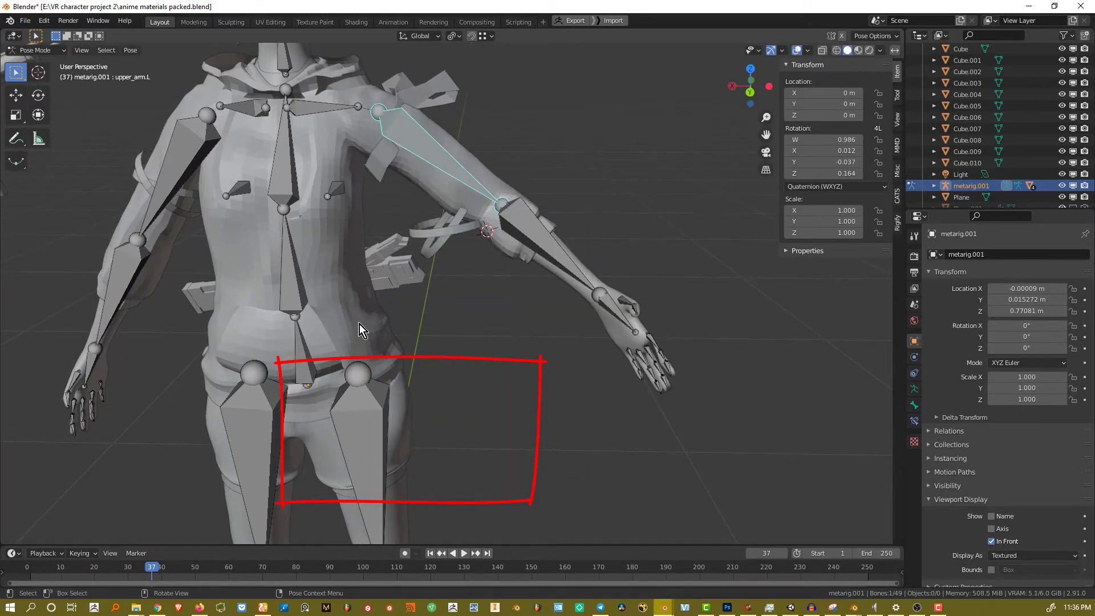
# Return to Object Mode, select the shorts, and open their mesh in Edit Mode
pyautogui.hotkey('ctrl', 'Tab')
pyautogui.scroll(2, 359, 262)
pyautogui.click(398, 306)
pyautogui.scroll(3, 378, 303)
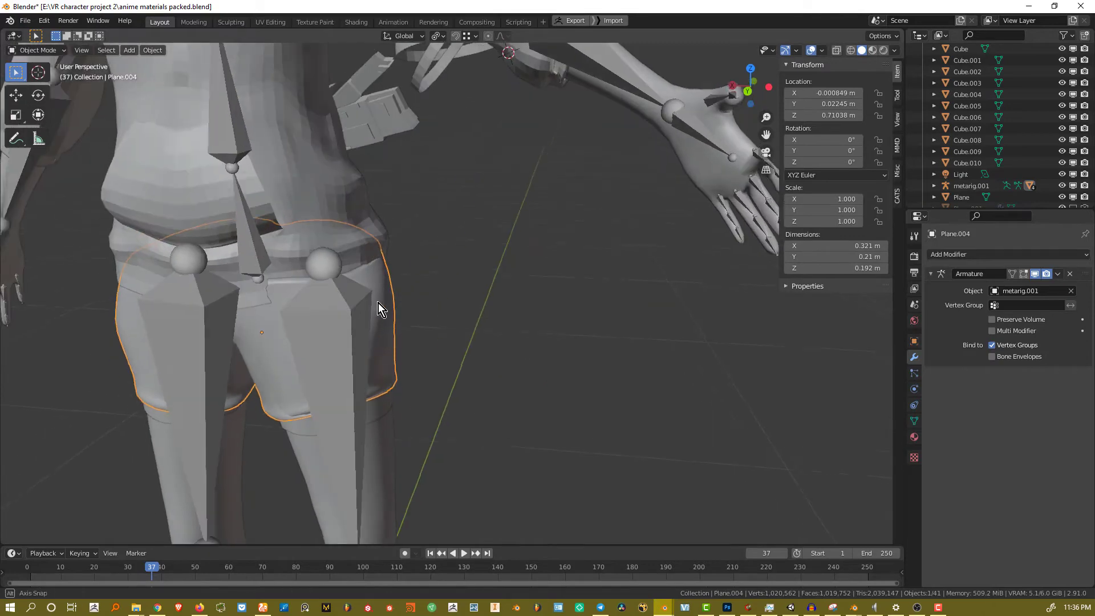
pyautogui.moveTo(325, 343); pyautogui.dragTo(118, 343, button='middle')
pyautogui.press('Tab')
pyautogui.moveTo(391, 362); pyautogui.dragTo(423, 325, button='middle')
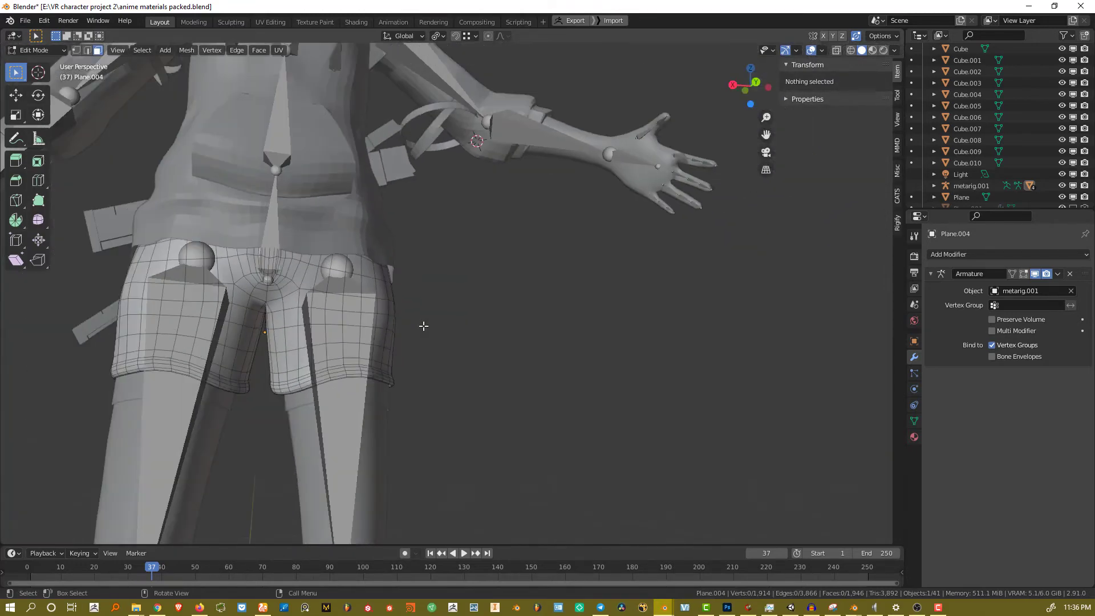
# Turn on the Face Orientation overlay to check the shorts' normals, and leave Edit Mode
pyautogui.click(822, 52)
pyautogui.click(767, 258)
pyautogui.moveTo(648, 286); pyautogui.dragTo(550, 319, button='middle')
pyautogui.press('Tab')
# Try rotating the left upper arm bone toward the body in Pose Mode with the Face Orientation overlay on
pyautogui.click(537, 169)
pyautogui.press('r')
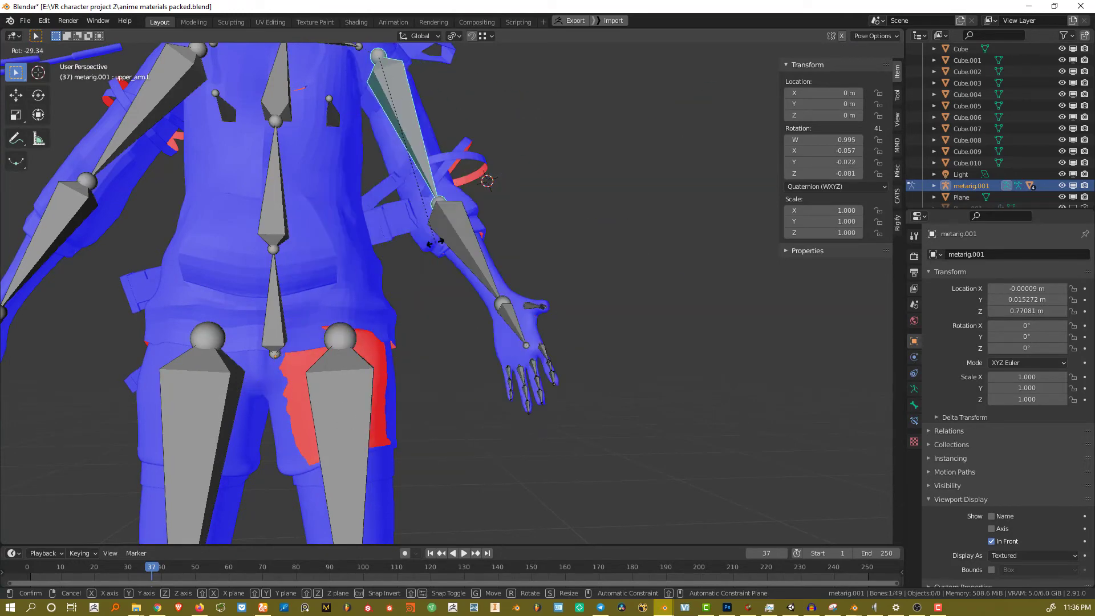
pyautogui.rightClick(326, 291)
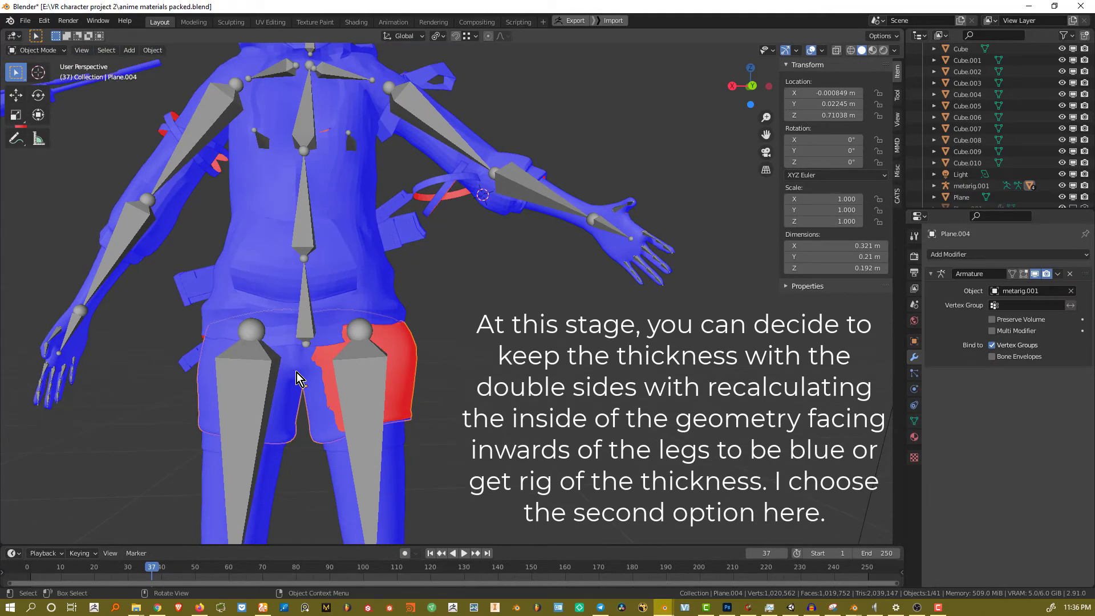
# Delete the double-sided shorts and switch to the Blender window with the file preaprtion for rigging.blend
pyautogui.press('Delete')
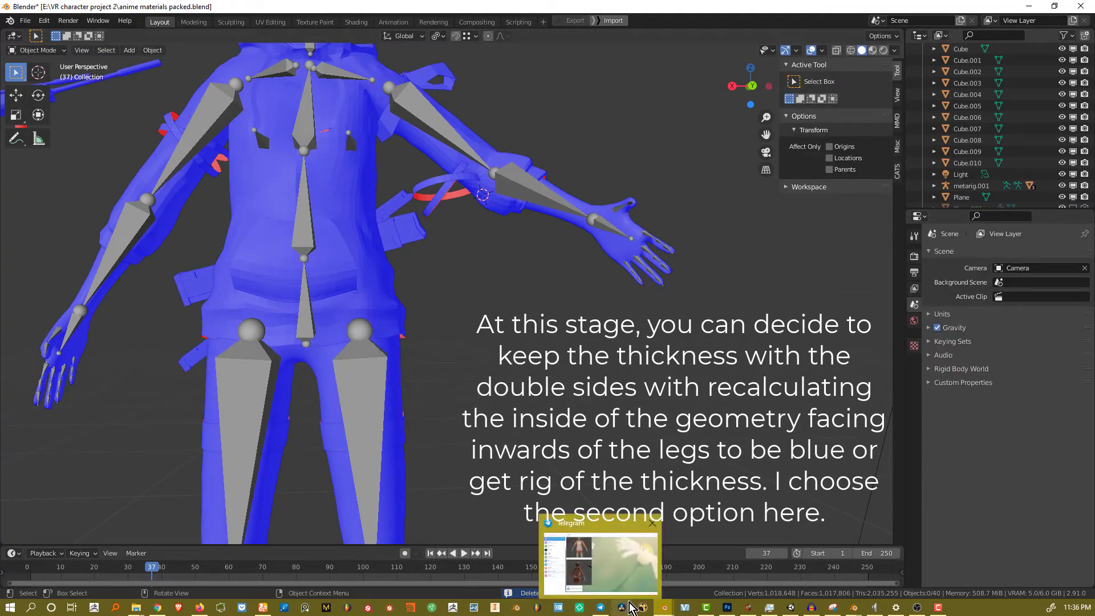
pyautogui.moveTo(664, 606)
pyautogui.click(541, 562)
pyautogui.hotkey('ctrl', 'Tab')
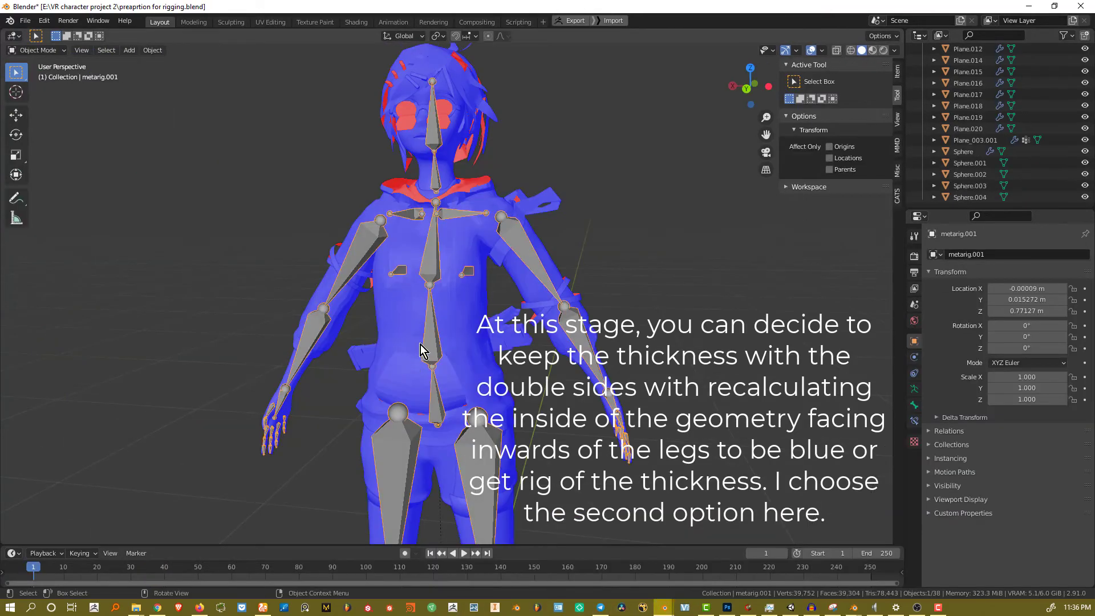
# Select the shorts in the rigging preparation file and remove their Solidify modifier
pyautogui.click(497, 440)
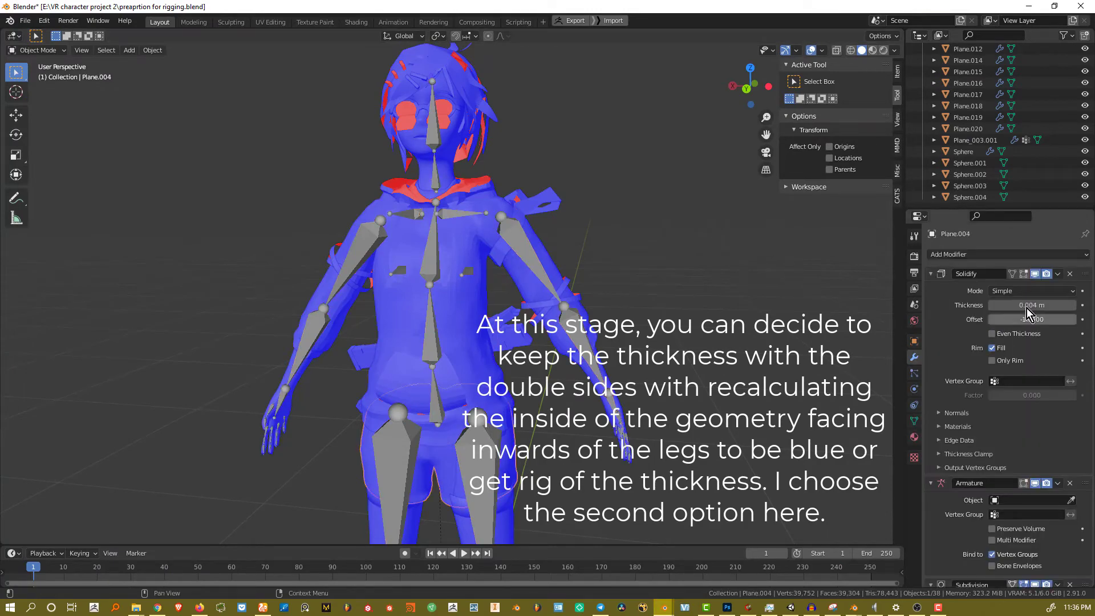
pyautogui.hotkey('ctrl', 'x')
pyautogui.moveTo(656, 342); pyautogui.dragTo(456, 365, button='middle')
pyautogui.scroll(3, 447, 345)
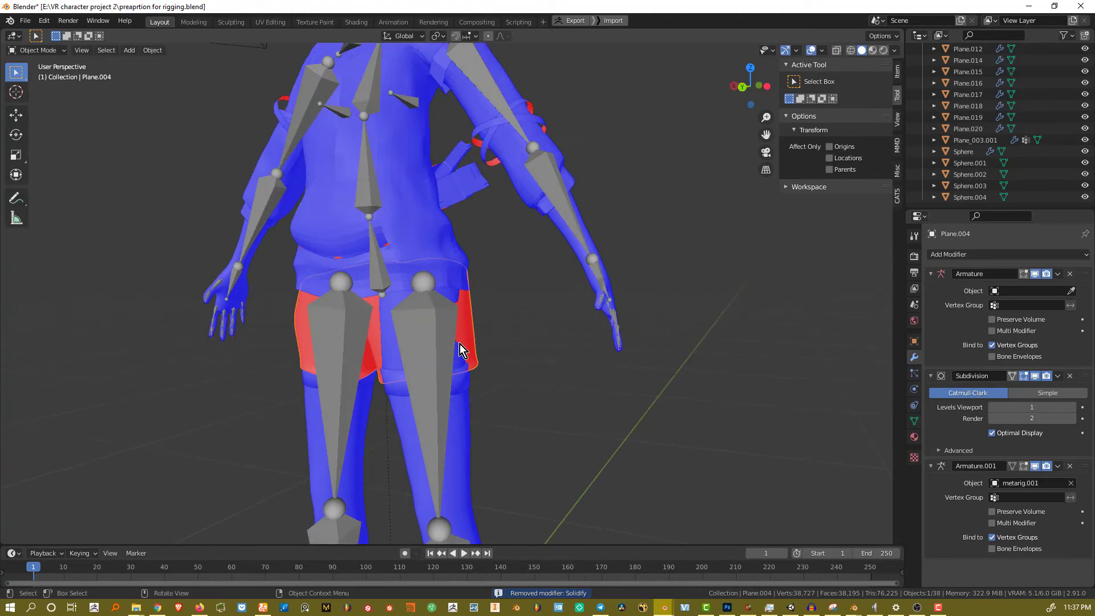
# Select all faces of the shorts in Edit Mode, recalculate their normals to the outside, and return to Object Mode
pyautogui.press('Tab')
pyautogui.press('a')
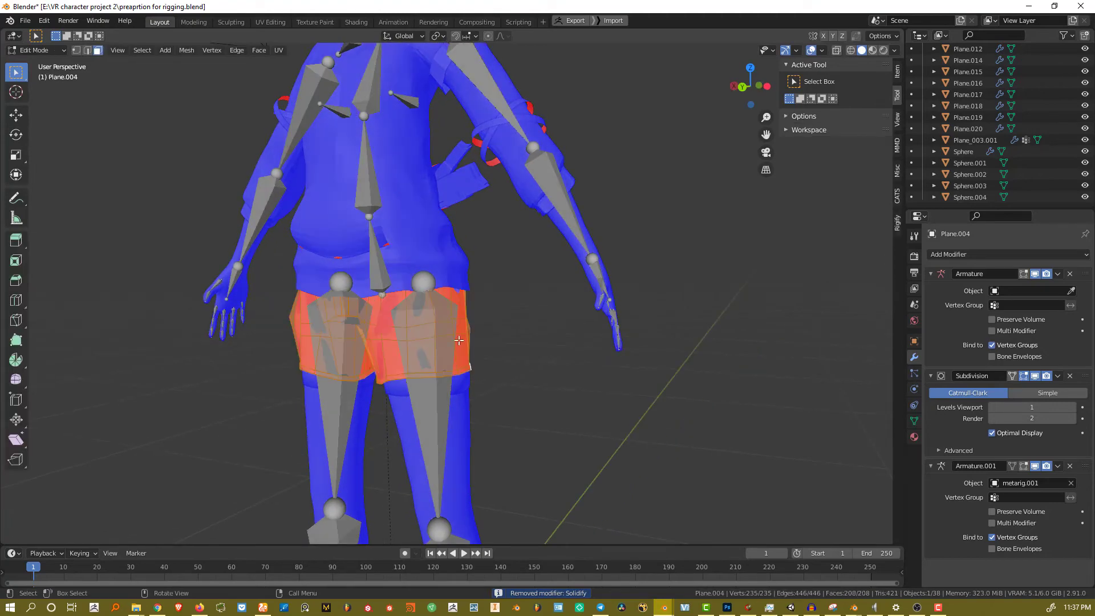
pyautogui.hotkey('shift', 'n')
pyautogui.moveTo(459, 341); pyautogui.dragTo(467, 344, button='middle')
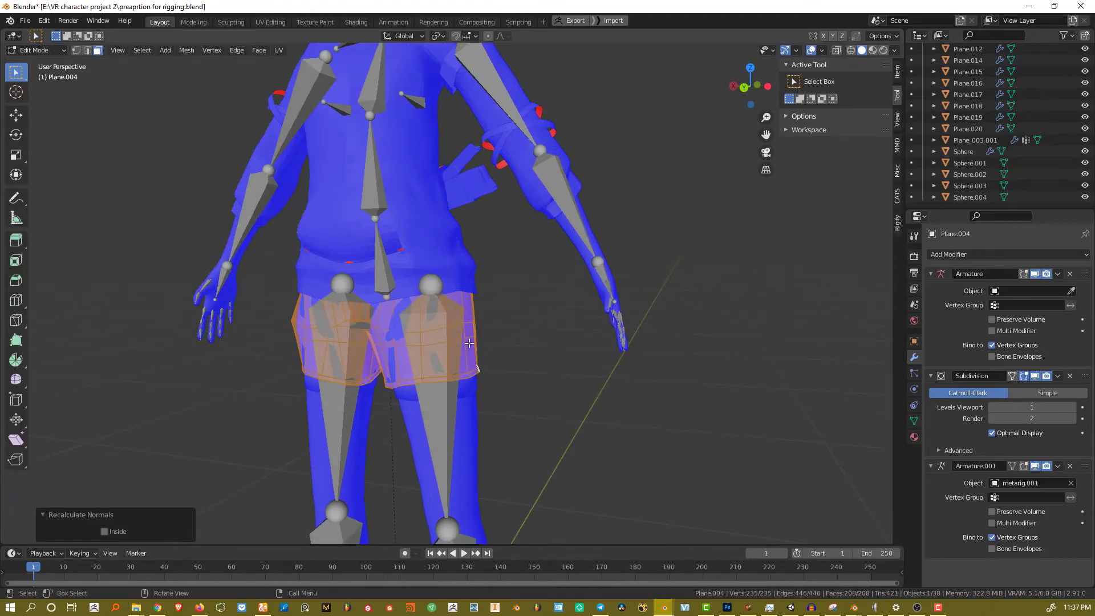
pyautogui.hotkey('ctrl', 'Tab')
pyautogui.click(437, 357)
pyautogui.hotkey('ctrl', 'Tab')
pyautogui.press('Escape')
pyautogui.scroll(2, 502, 365)
pyautogui.press('s')
pyautogui.rightClick(543, 354)
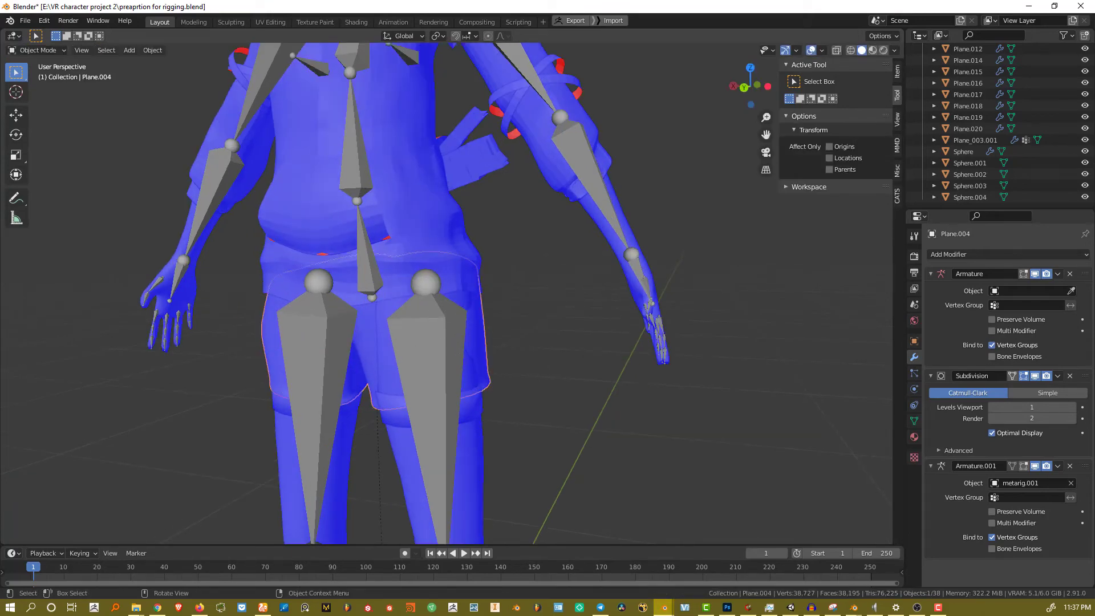
# Clear the armature from view, copy the shorts object, and switch to the Blender window with anime materials packed.blend
pyautogui.click(152, 51)
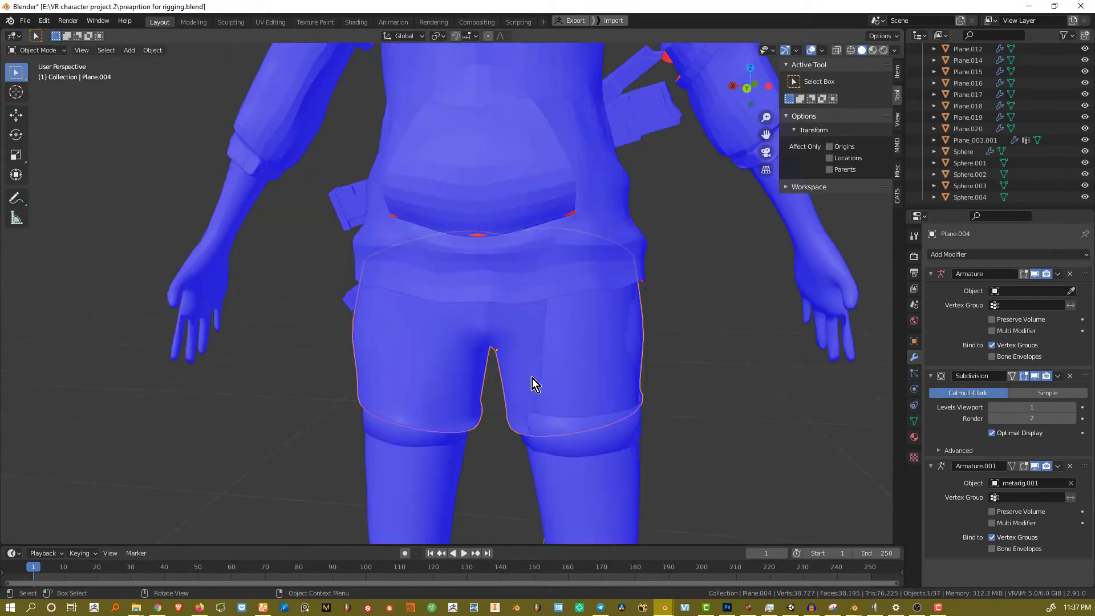
pyautogui.hotkey('ctrl', 'c')
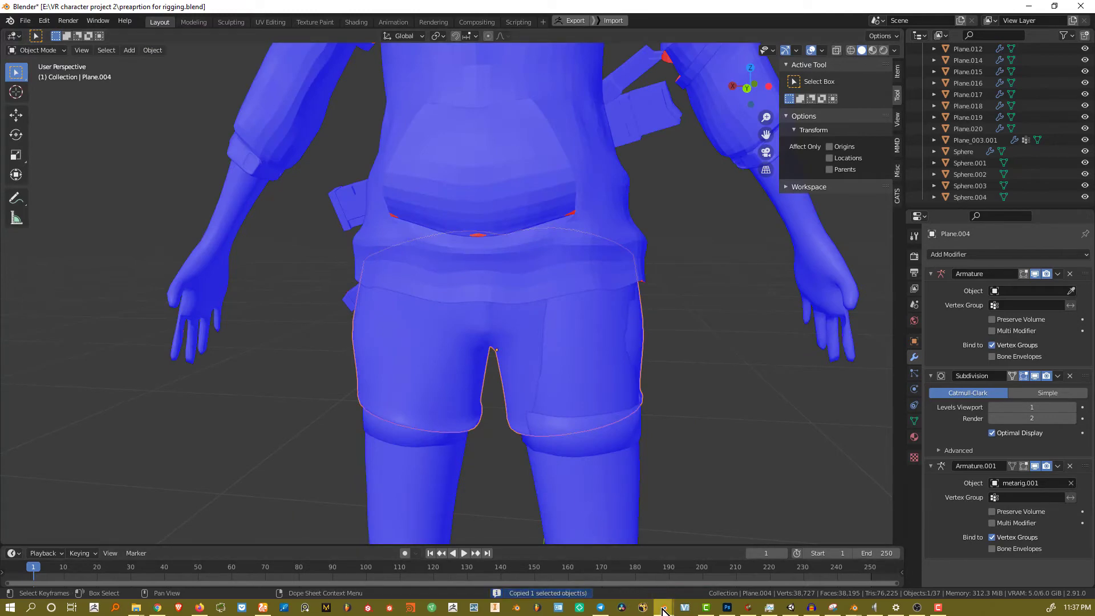
pyautogui.moveTo(662, 608)
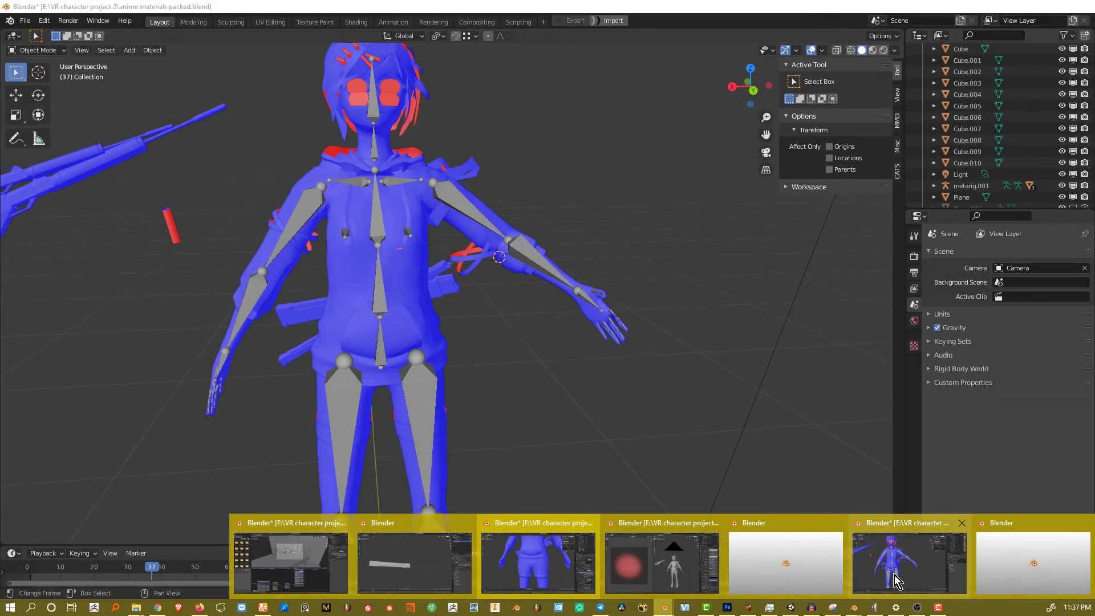
pyautogui.click(893, 575)
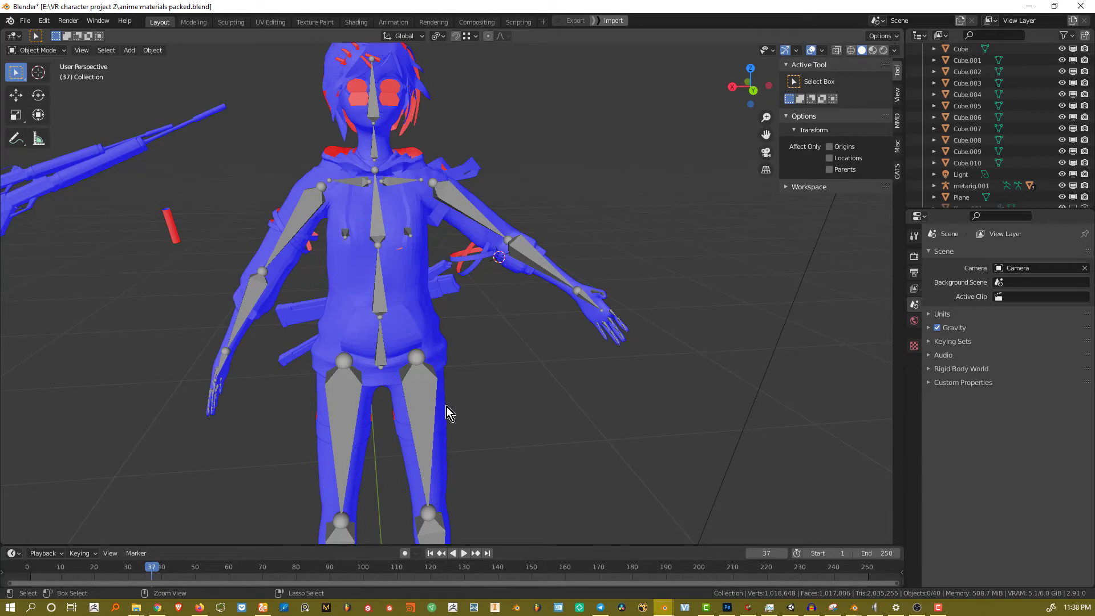
# Paste the copied shorts into the character scene and delete the duplicate armature that comes with them
pyautogui.hotkey('ctrl', 'v')
pyautogui.scroll(1, 427, 433)
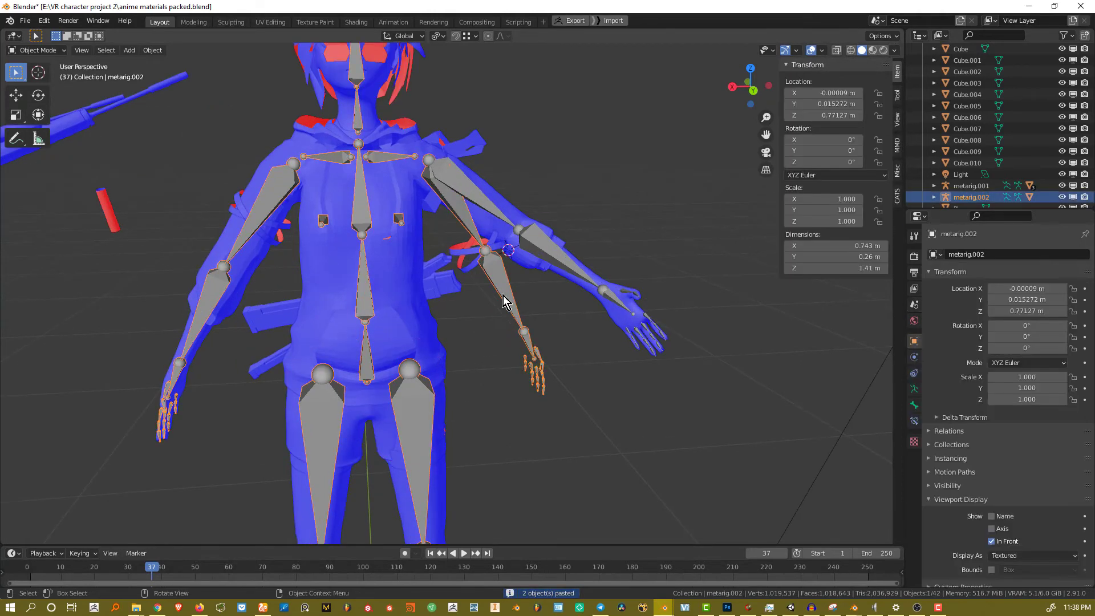
pyautogui.press('Delete')
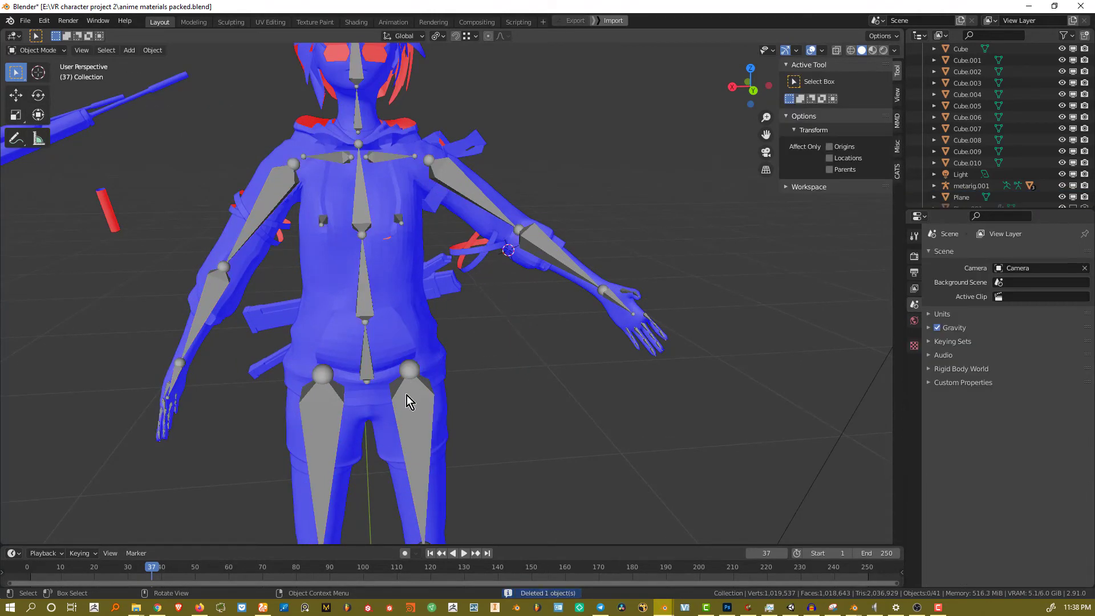
# Apply all transforms to the pasted shorts and set their origin to geometry
pyautogui.click(382, 432)
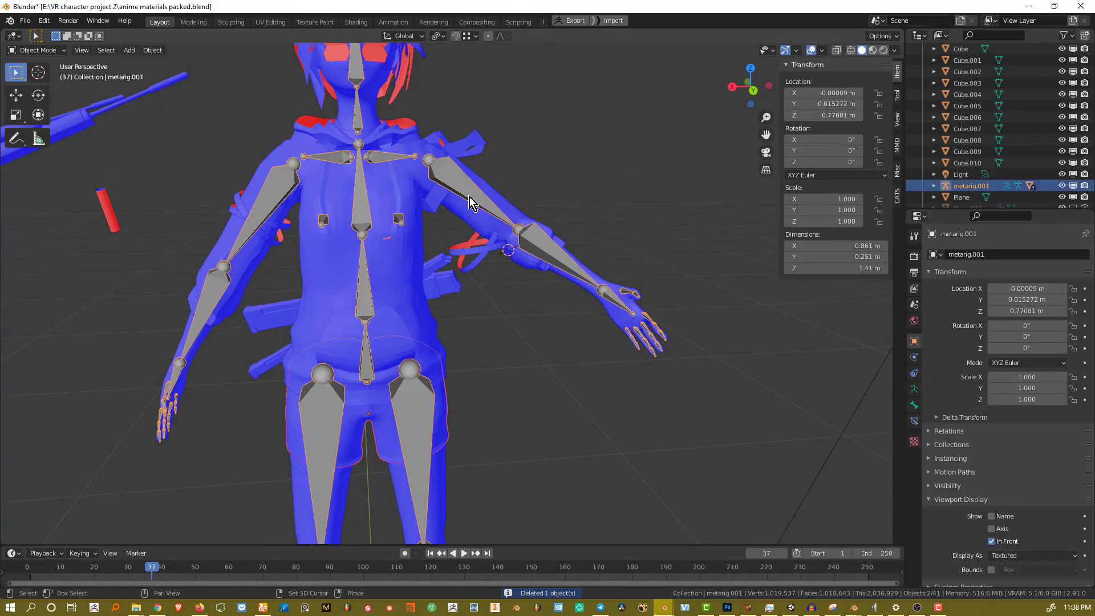
pyautogui.click(370, 429)
pyautogui.hotkey('ctrl', 'a')
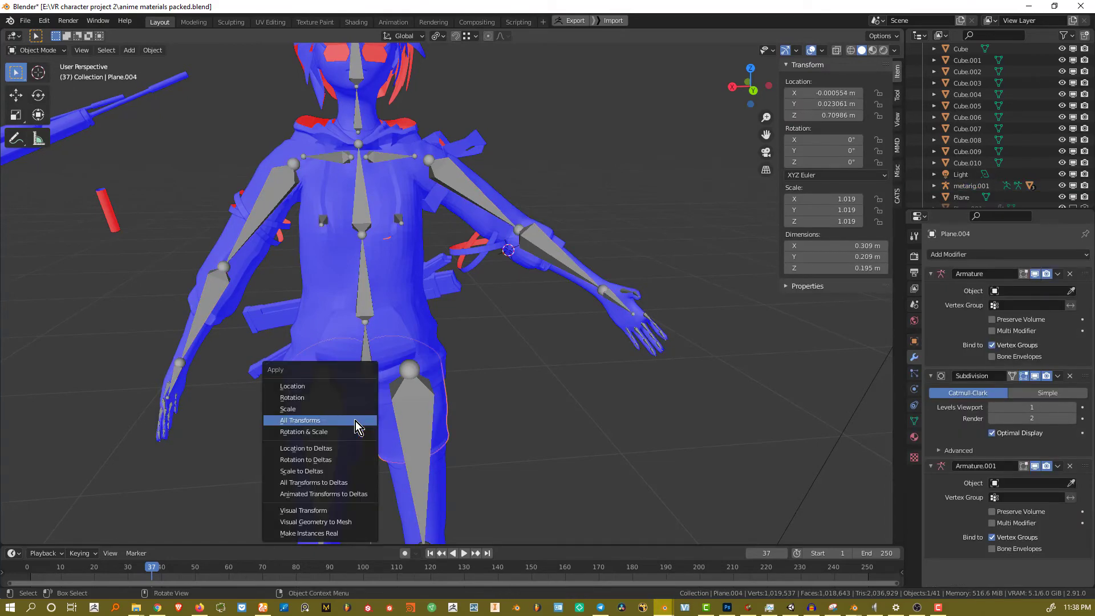
pyautogui.click(354, 420)
pyautogui.click(153, 50)
pyautogui.moveTo(186, 75)
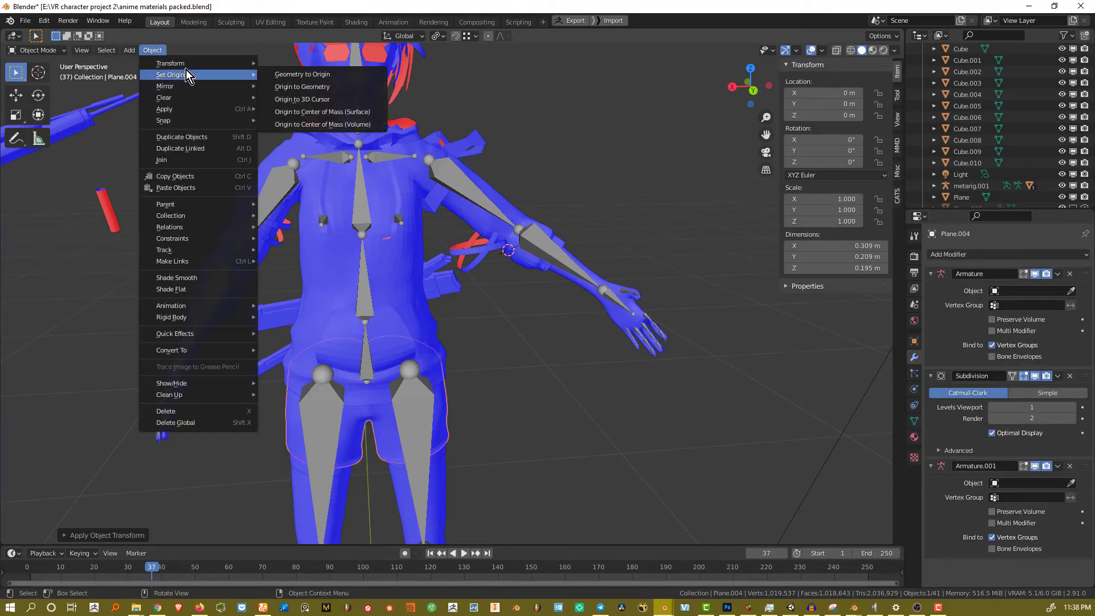
pyautogui.click(297, 87)
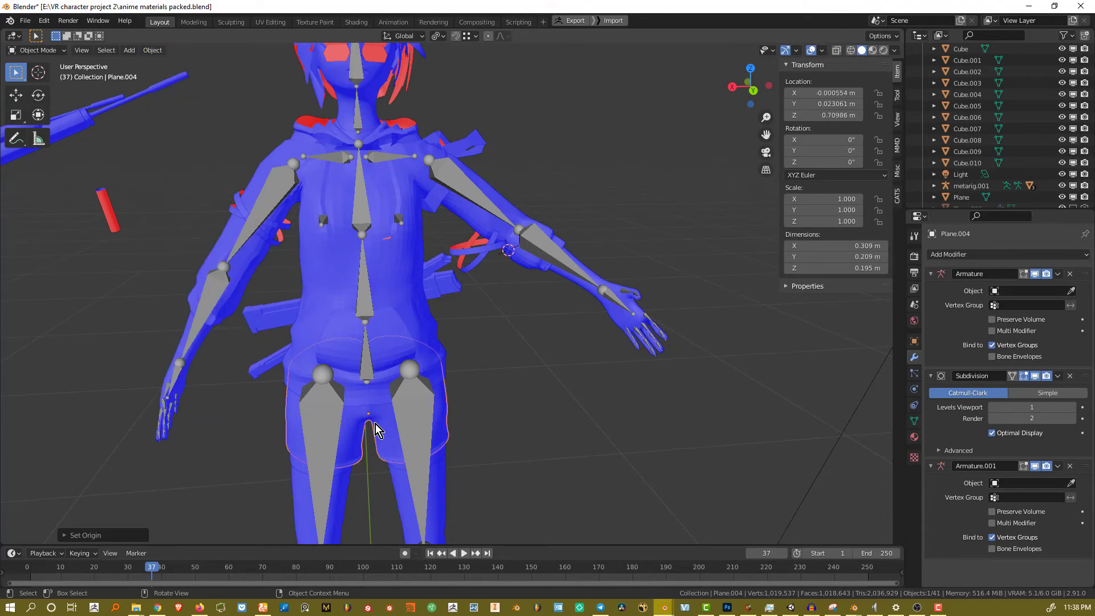
# Remove the two leftover Armature modifiers from the shorts and convert their visual geometry to mesh
pyautogui.press('x')
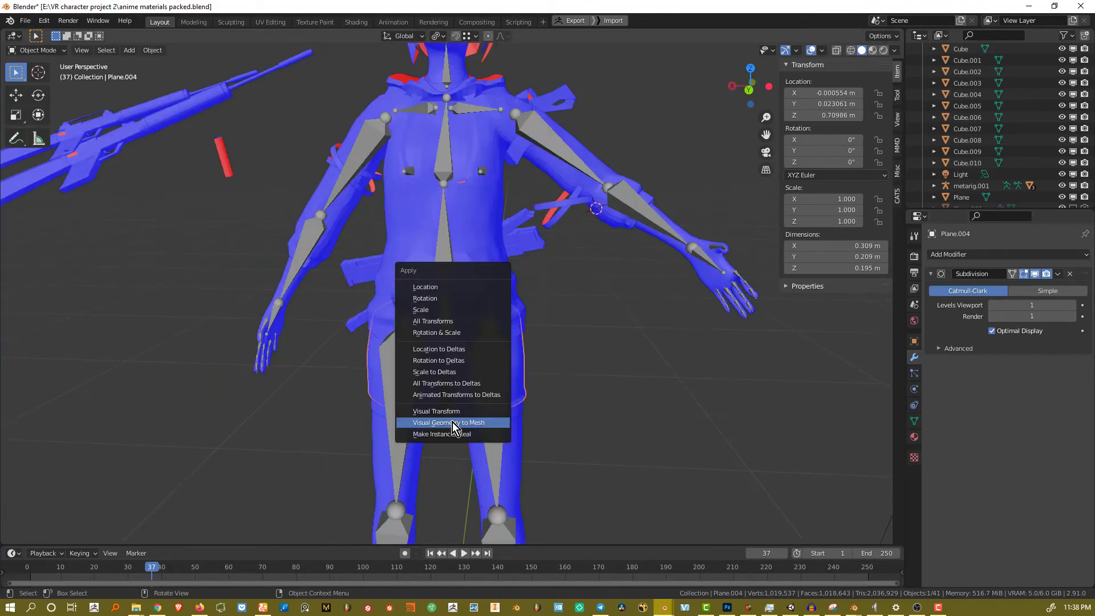
pyautogui.click(454, 422)
# Apply all transforms to the converted shorts mesh and reset its origin to geometry
pyautogui.hotkey('ctrl', 'a')
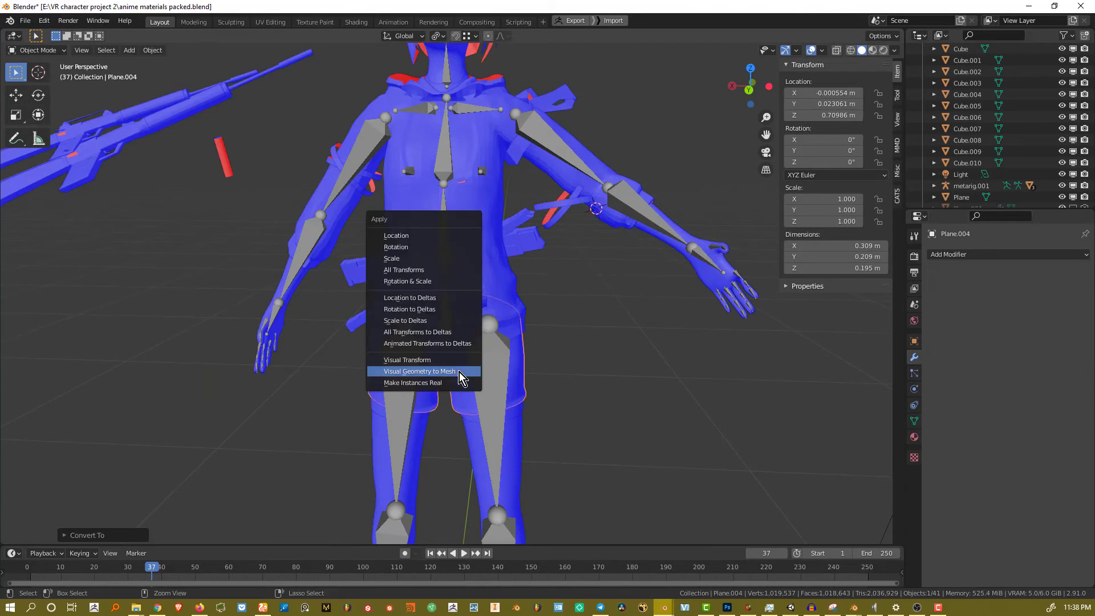
pyautogui.click(420, 270)
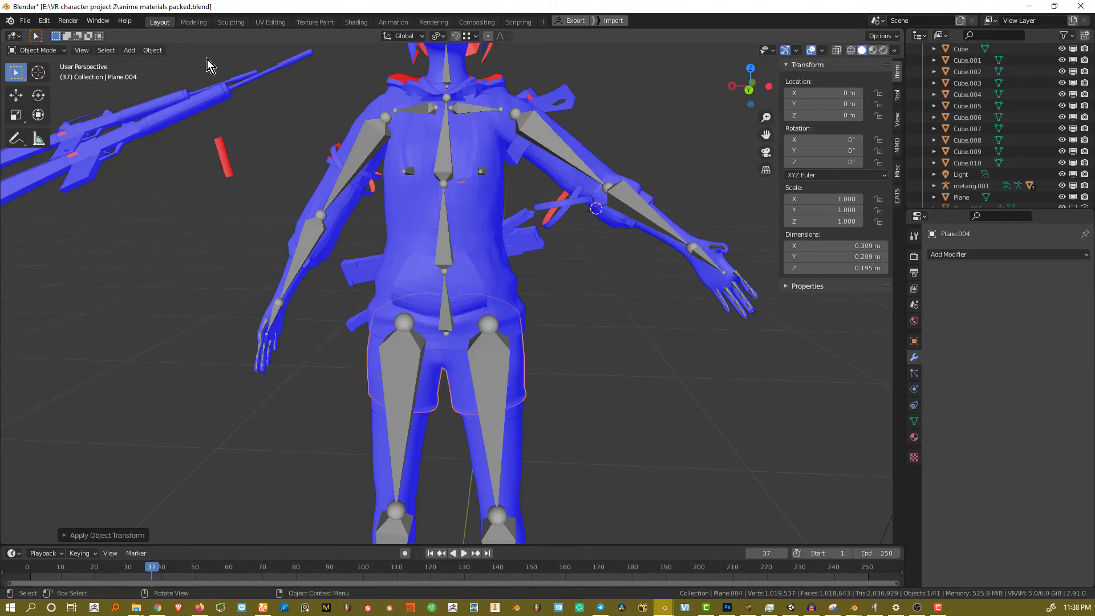
pyautogui.click(149, 50)
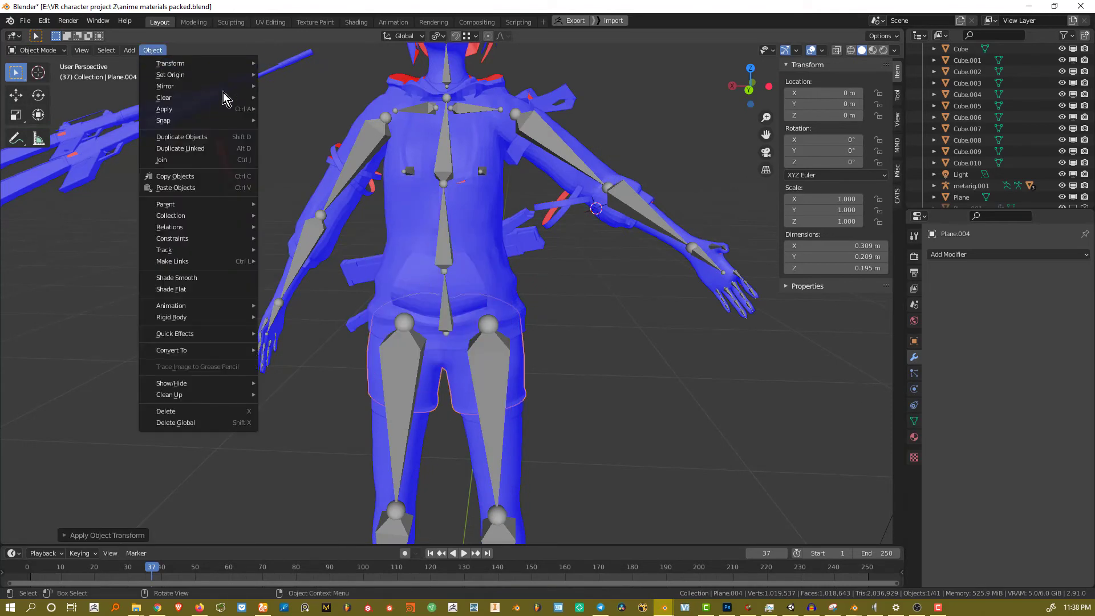
pyautogui.moveTo(225, 82)
pyautogui.click(302, 90)
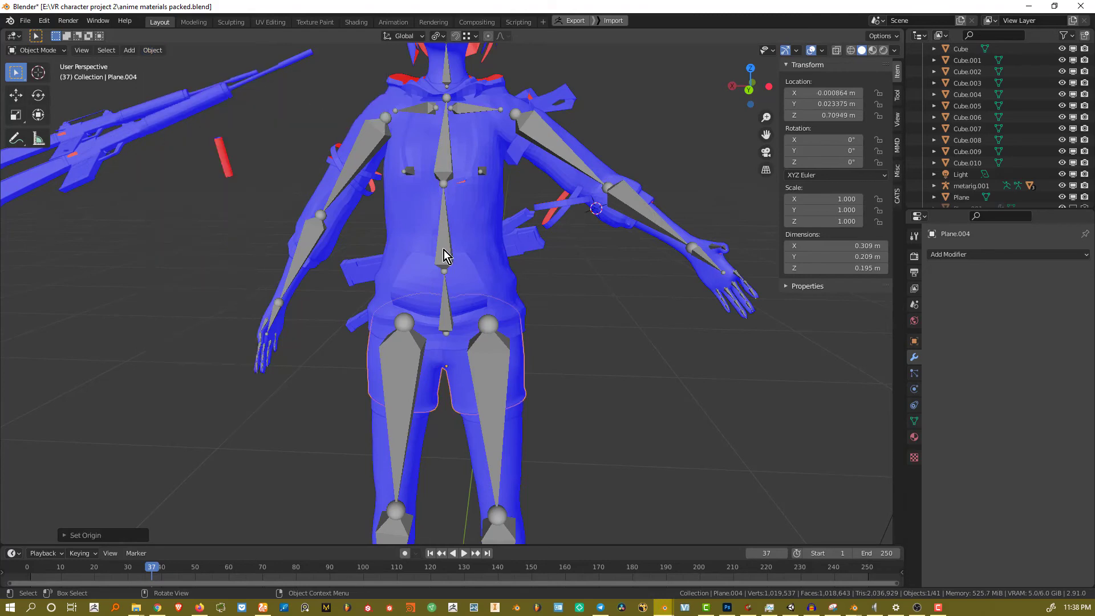
# Add the metarig.001 armature to the selection and parent the shorts to it
pyautogui.keyDown('shift'); pyautogui.click(494, 371); pyautogui.keyUp('shift')
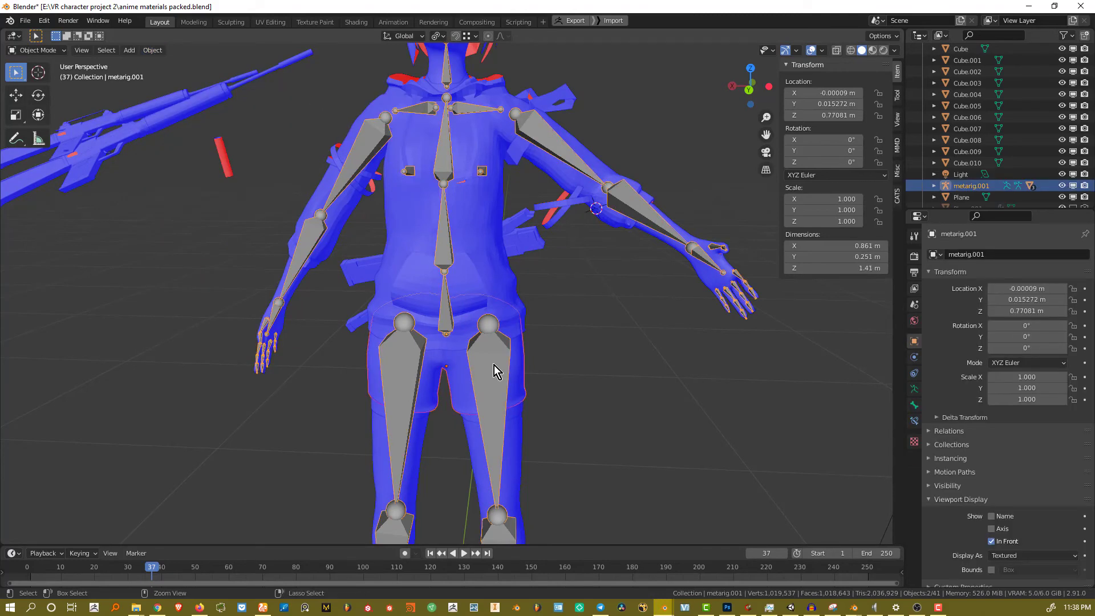
pyautogui.hotkey('ctrl', 'p')
pyautogui.click(493, 366)
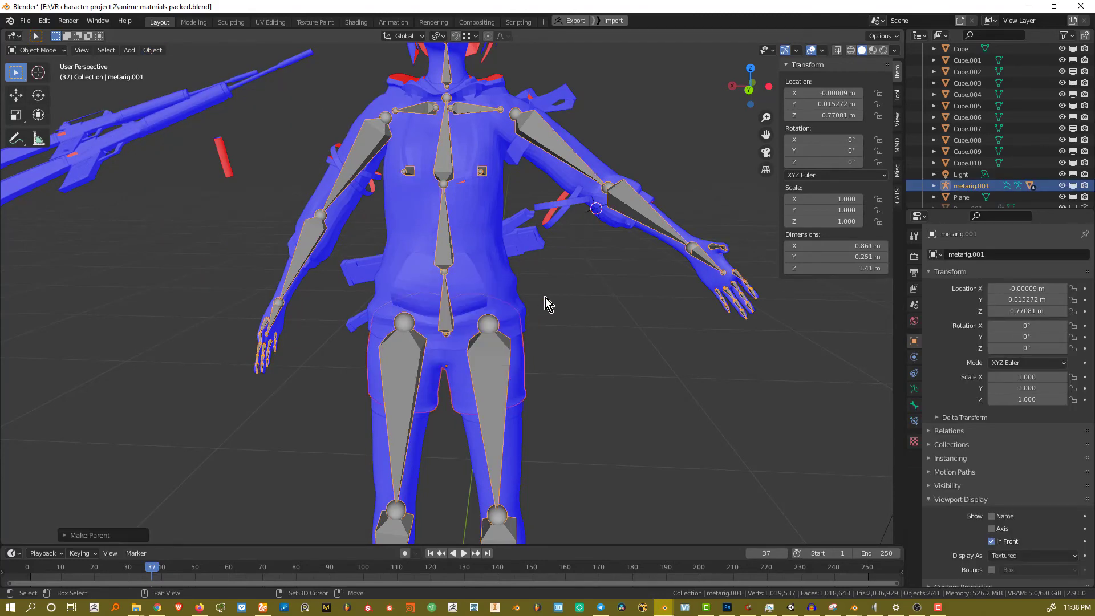
# Enter Pose Mode on the armature and rotate the left upper arm bone downward toward the body
pyautogui.hotkey('ctrl', 'Tab')
pyautogui.moveTo(545, 298); pyautogui.dragTo(519, 245, button='middle')
pyautogui.click(524, 236)
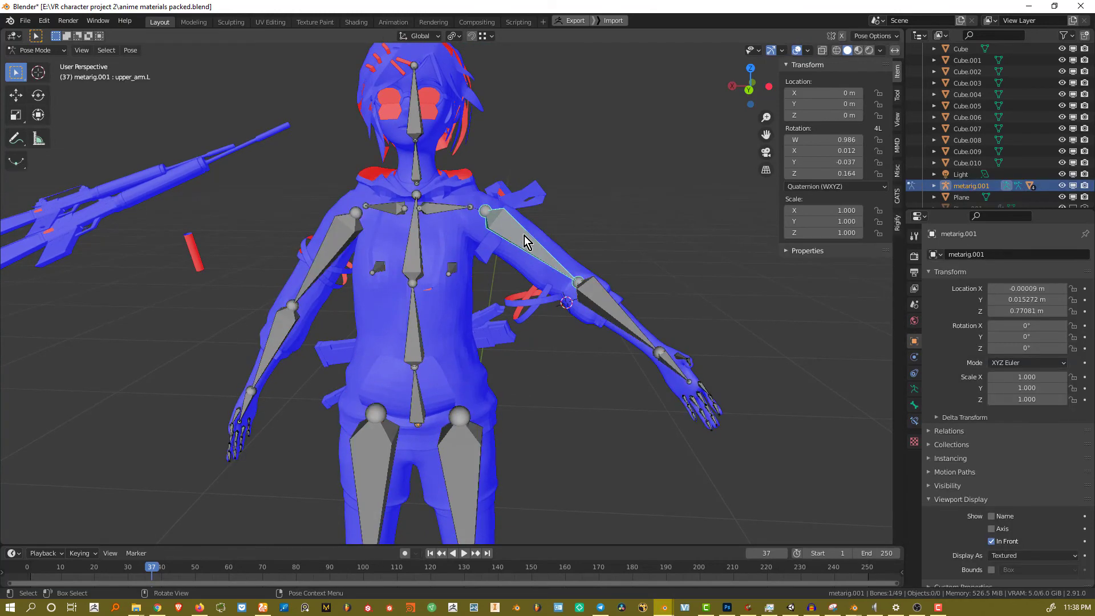
pyautogui.press('r')
pyautogui.click(614, 302)
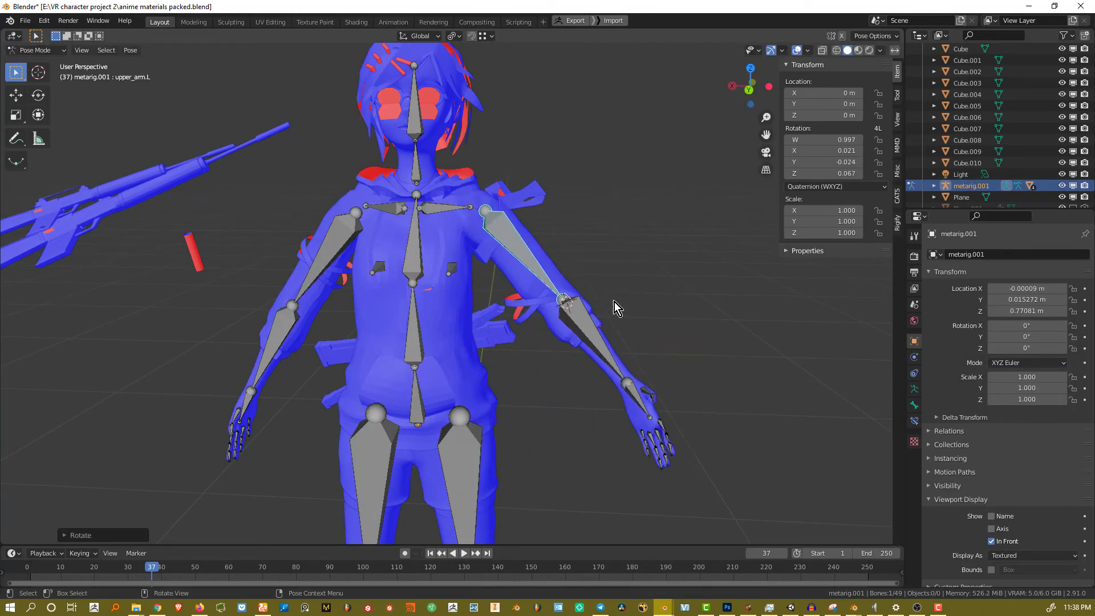
# Rotate further bones of the armature, starting with the left forearm, to test how the bound meshes deform
pyautogui.click(598, 342)
pyautogui.moveTo(599, 342); pyautogui.dragTo(604, 409, button='middle')
pyautogui.press('r')
pyautogui.click(556, 415)
pyautogui.press('r')
pyautogui.click(587, 416)
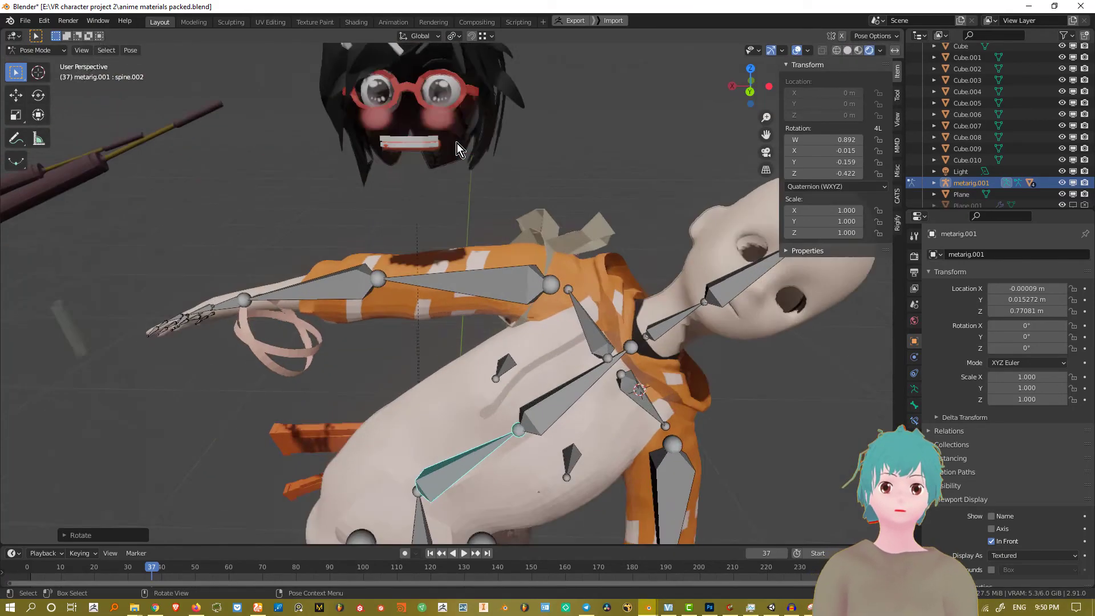
# Inspect the unbound hair and face parts, undo the spine bone rotation, and return to Object Mode
pyautogui.keyDown('shift'); pyautogui.moveTo(456, 143); pyautogui.dragTo(491, 340, button='middle'); pyautogui.keyUp('shift')
pyautogui.scroll(1, 492, 340)
pyautogui.scroll(-2, 491, 325)
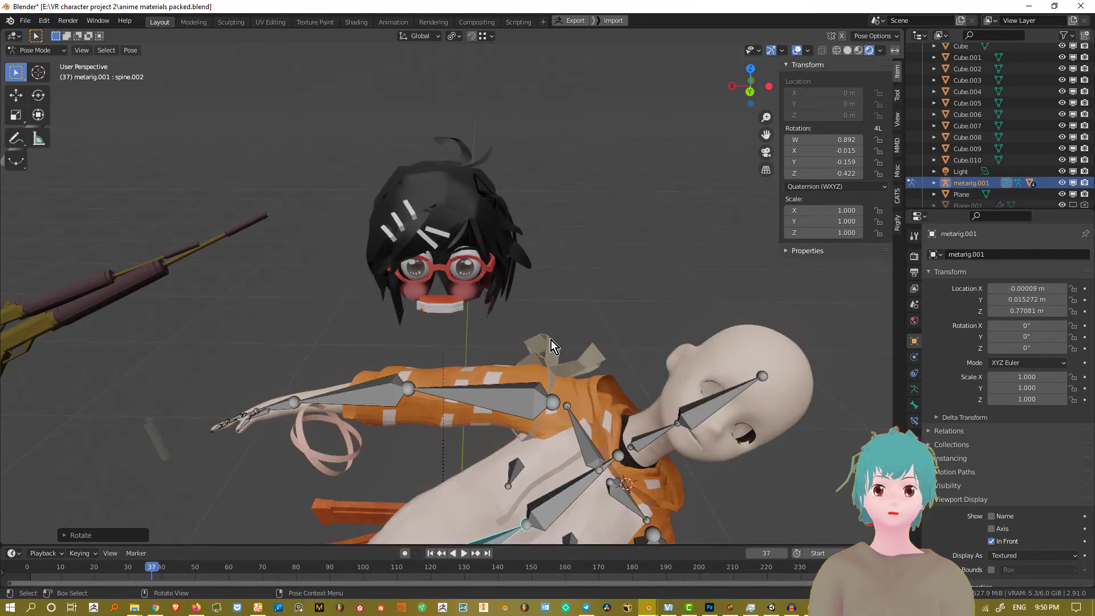
pyautogui.hotkey('ctrl', 'z')
pyautogui.moveTo(613, 333); pyautogui.dragTo(173, 135, button='middle')
pyautogui.hotkey('ctrl', 'Tab')
pyautogui.press('Escape')
pyautogui.moveTo(282, 254); pyautogui.dragTo(542, 316, button='middle')
# Select the hoodie mesh to check its Armature modifier, and select the metarig.001 armature
pyautogui.click(658, 277)
pyautogui.click(522, 343)
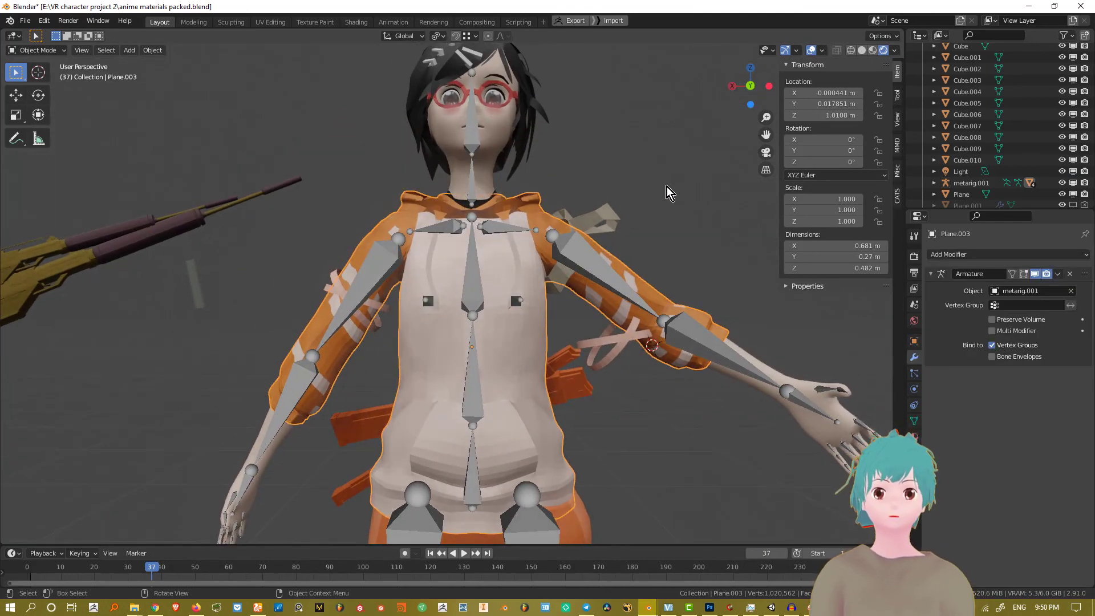
pyautogui.click(626, 276)
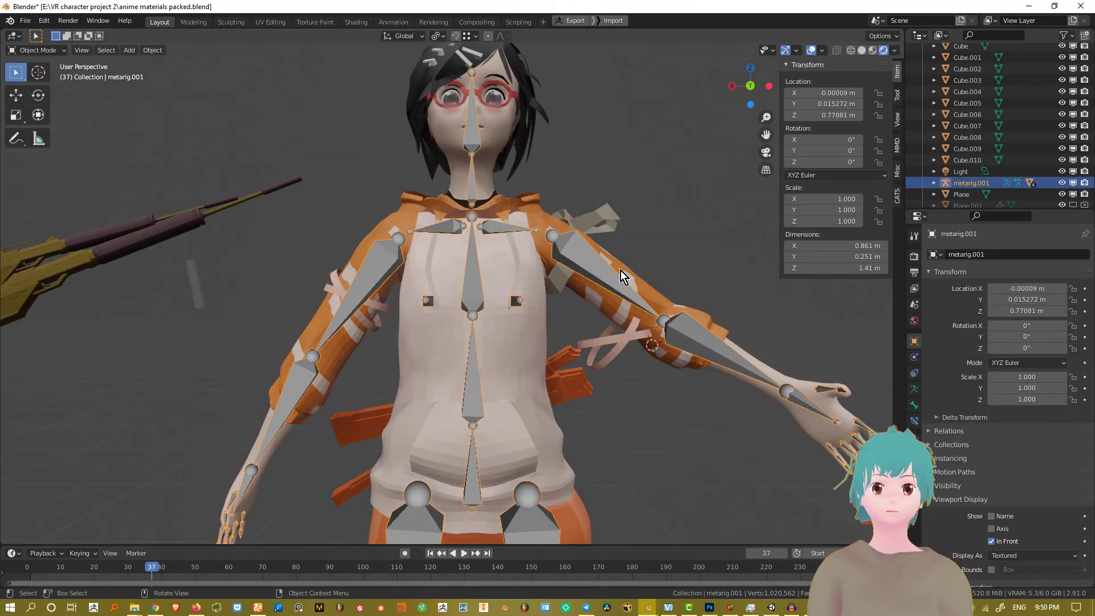
pyautogui.moveTo(633, 394); pyautogui.dragTo(643, 412, button='middle')
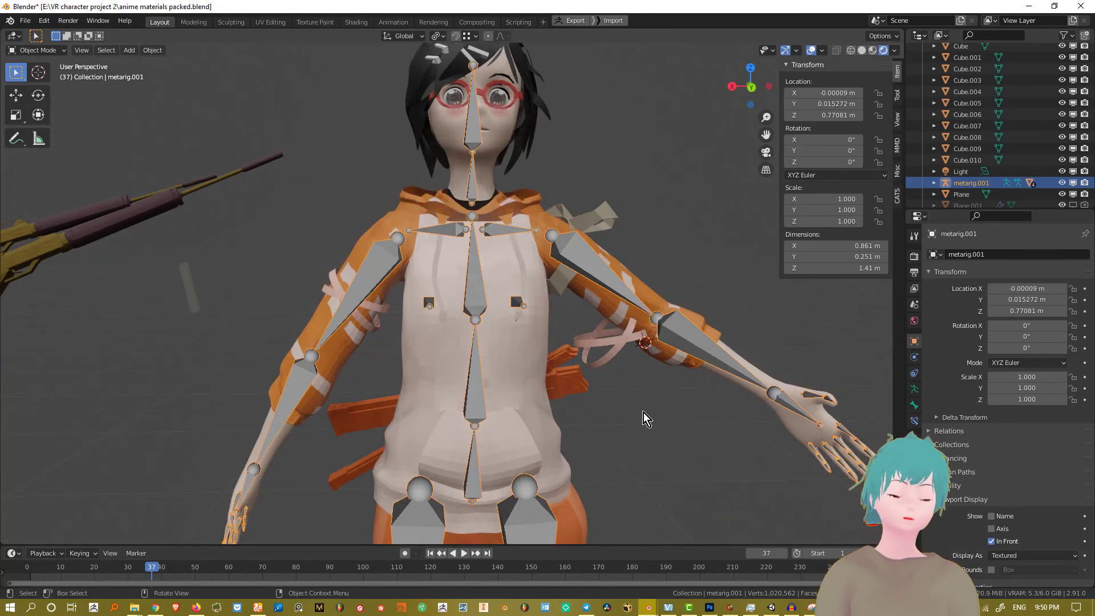